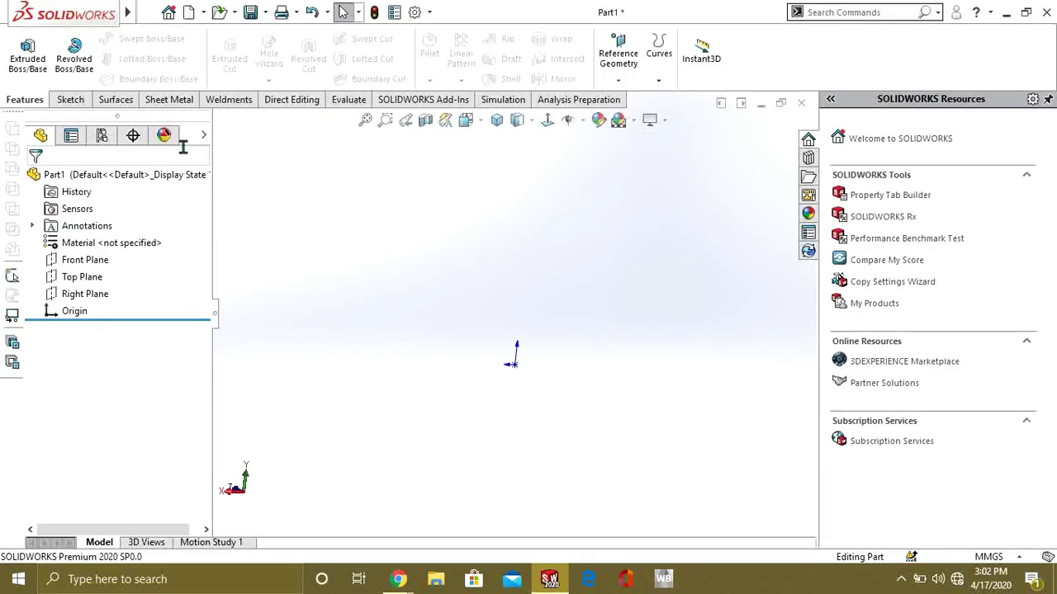
Sketch a gently arched three-point open spline about 7.4 mm long on the Front Plane and exit the sketch.
{"action": "left_click", "coordinate": [85, 261]}
{"action": "left_click", "coordinate": [68, 99]}
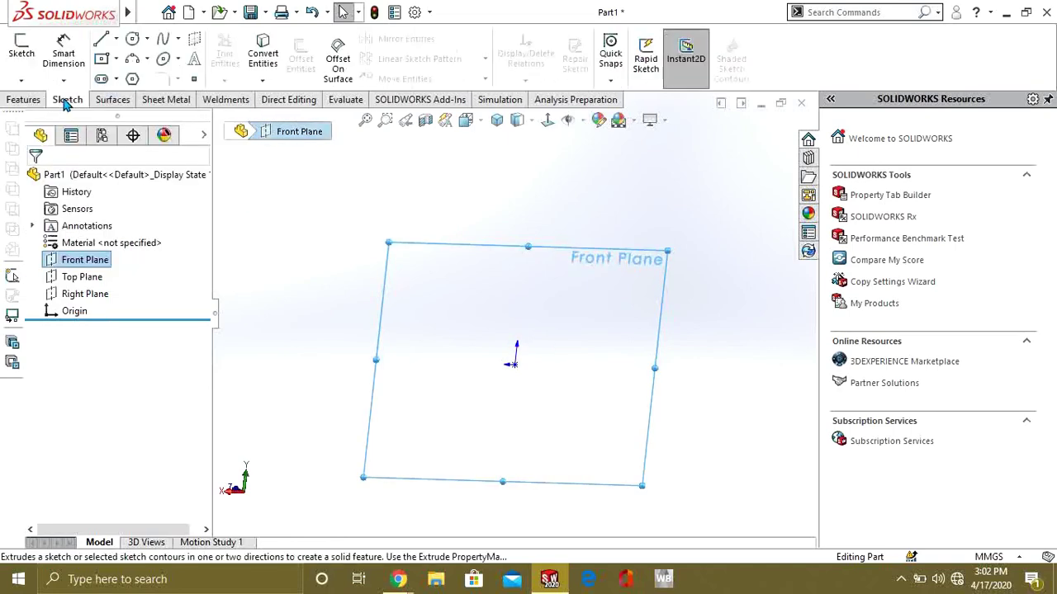
{"action": "left_click", "coordinate": [22, 71]}
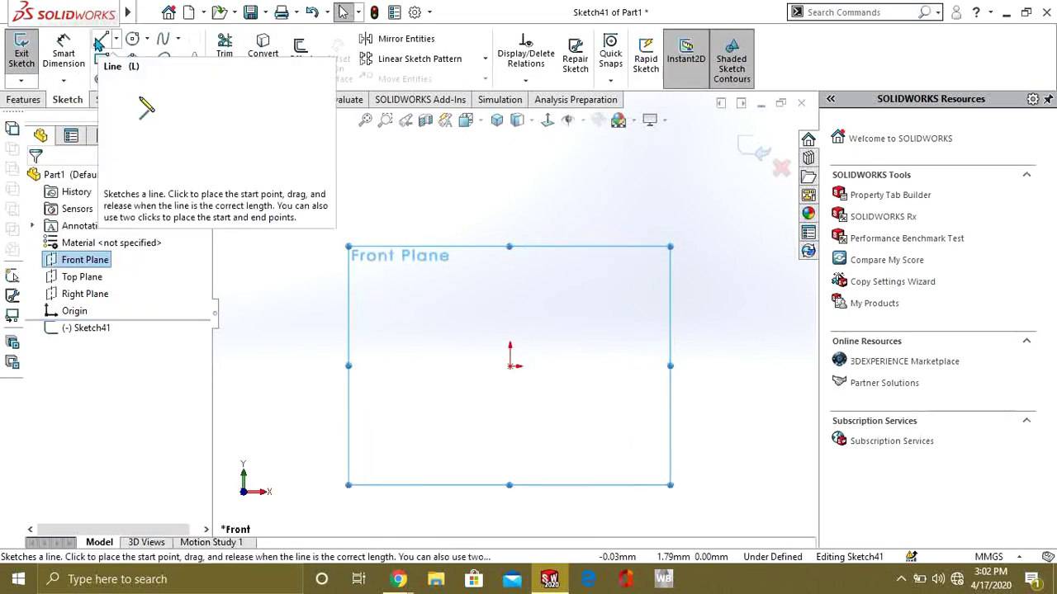
{"action": "left_click", "coordinate": [163, 42]}
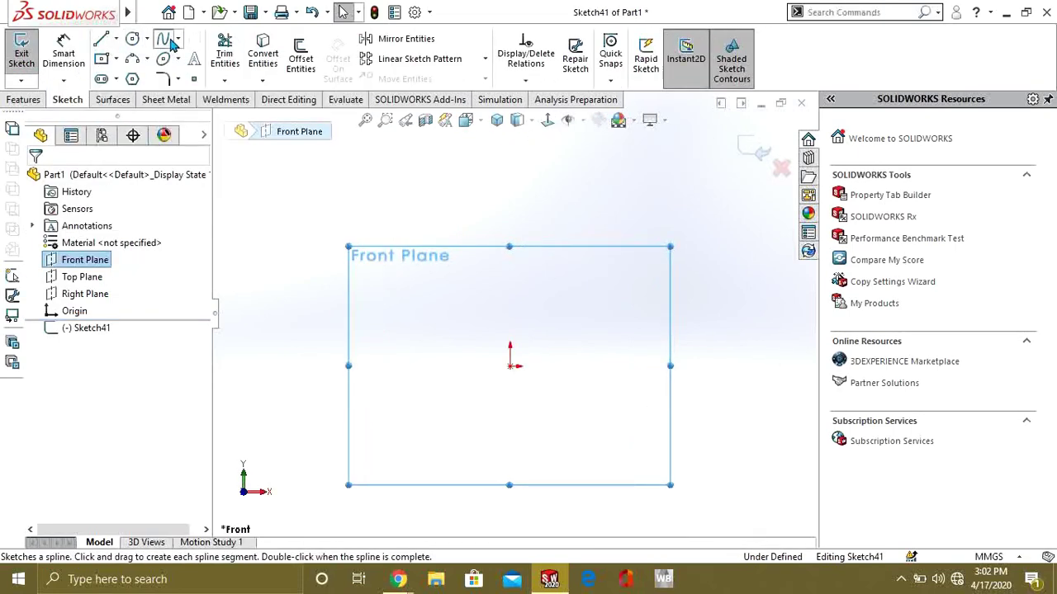
{"action": "left_click", "coordinate": [360, 353]}
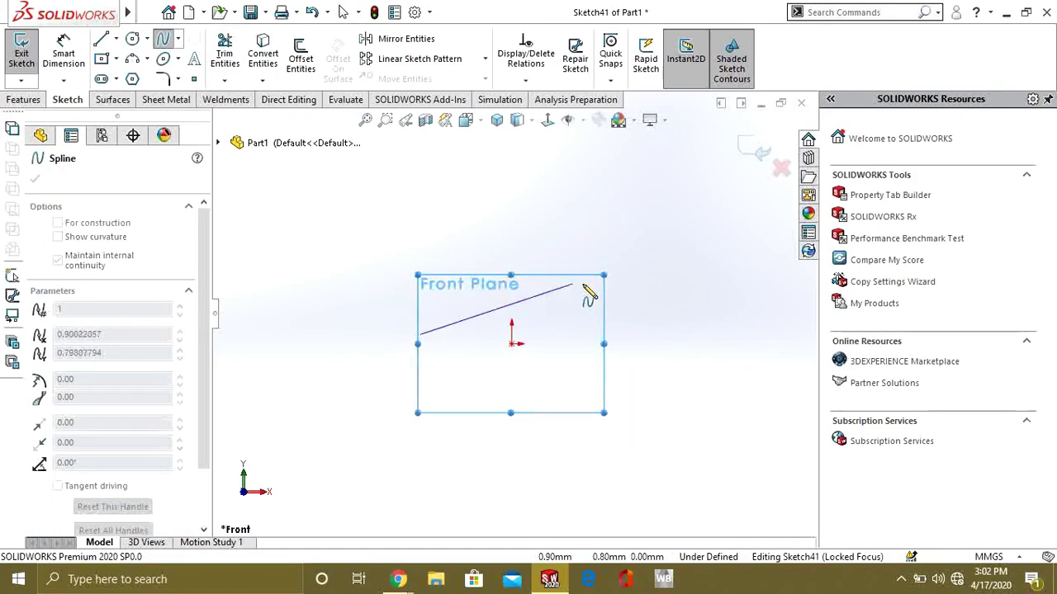
{"action": "left_click", "coordinate": [630, 300]}
{"action": "key", "text": "z"}
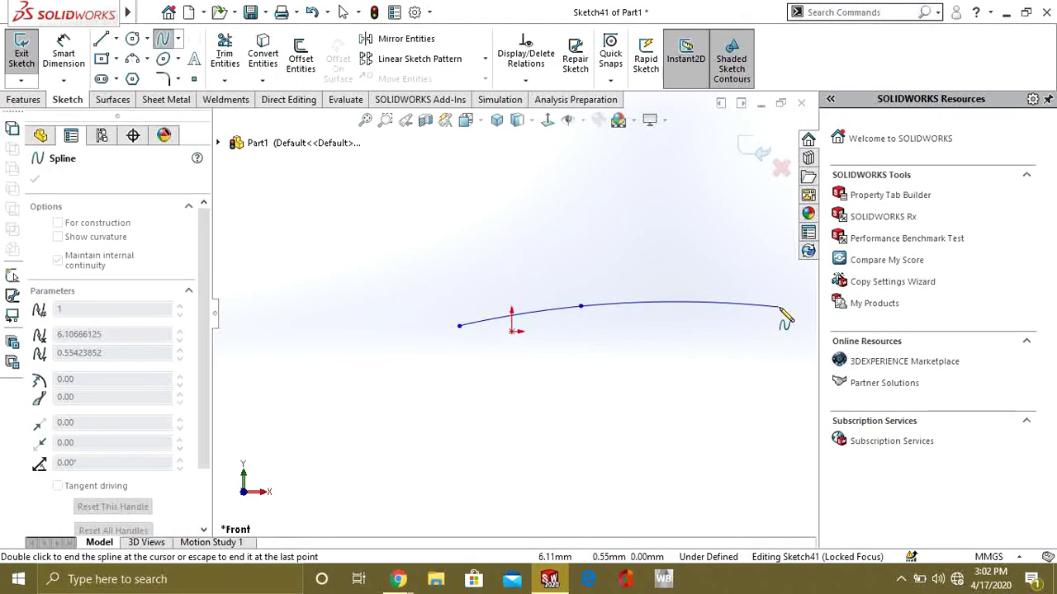
{"action": "double_click", "coordinate": [779, 308]}
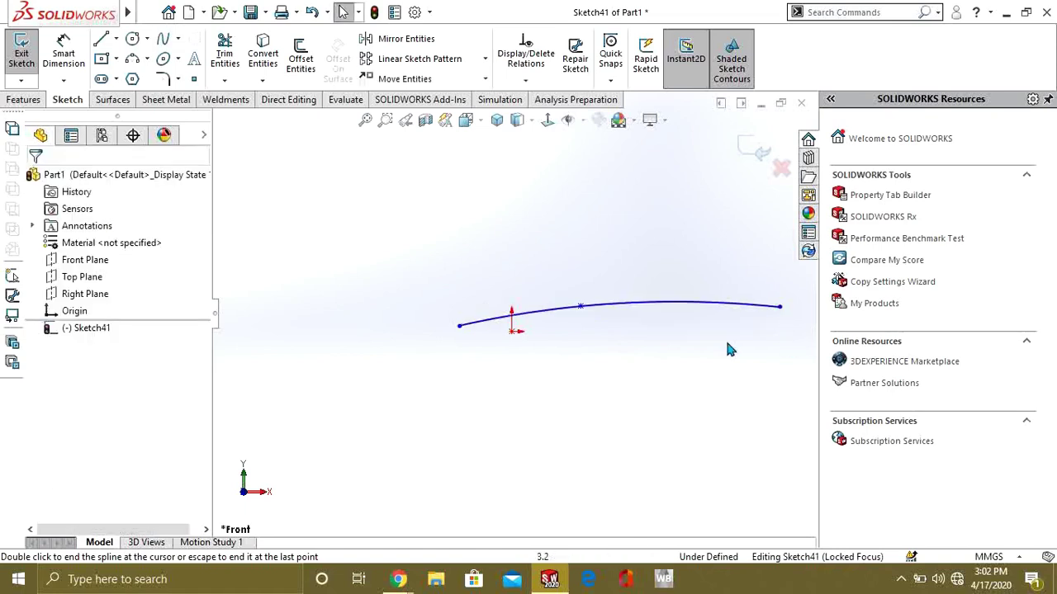
{"action": "left_click", "coordinate": [18, 57]}
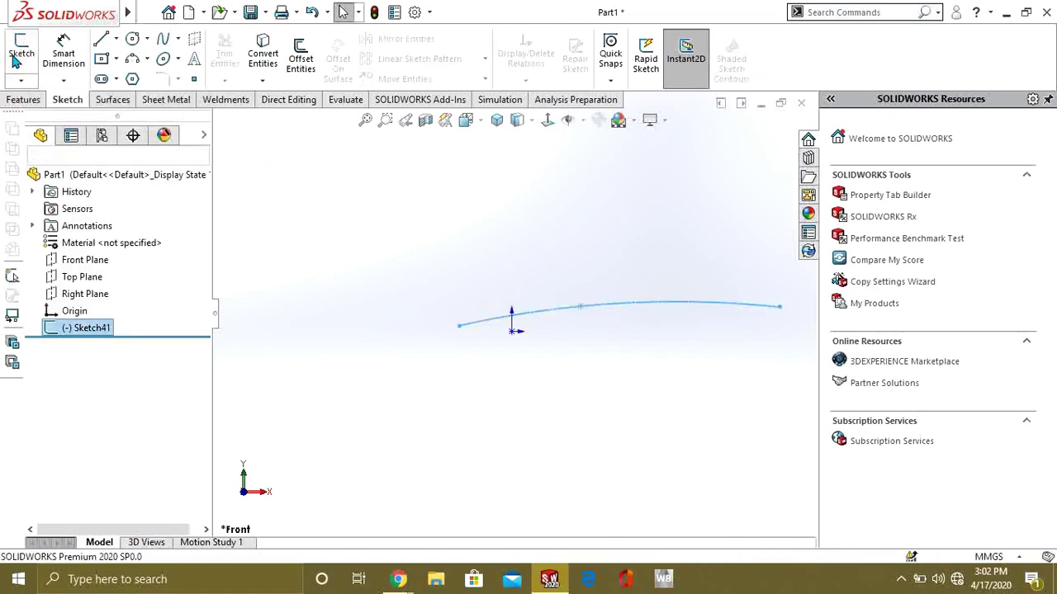
Start a reference plane with the spline as its first reference.
{"action": "left_click", "coordinate": [32, 99]}
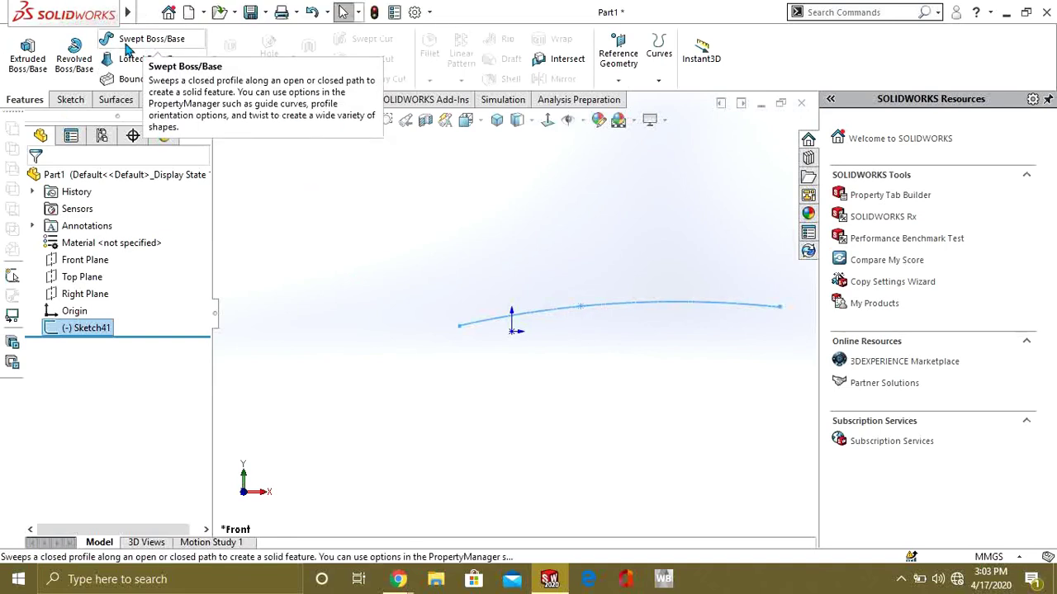
{"action": "middle_click_drag", "start_coordinate": [487, 318], "coordinate": [573, 330]}
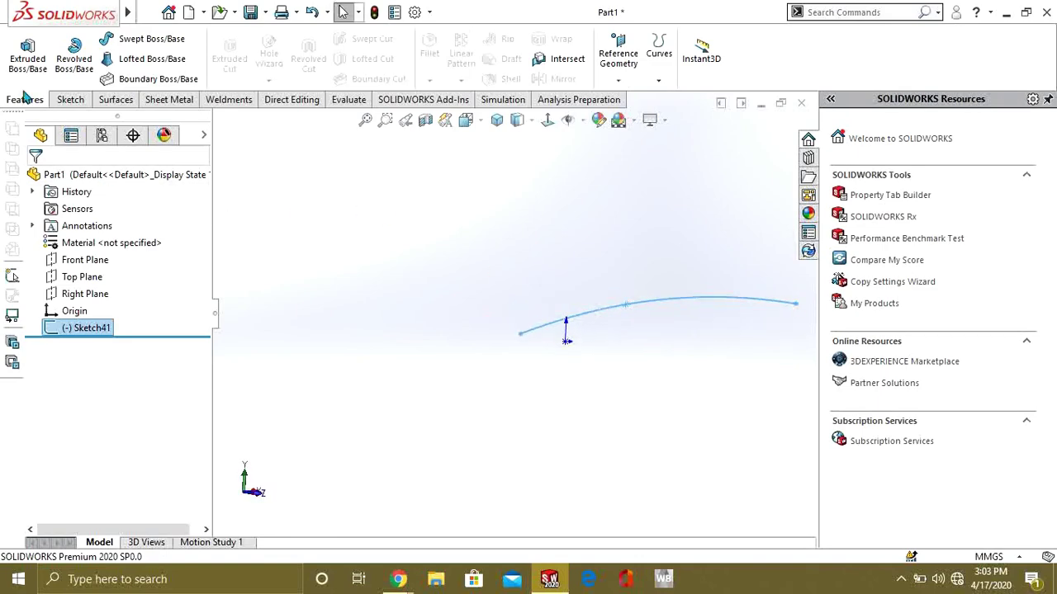
{"action": "left_click", "coordinate": [618, 80]}
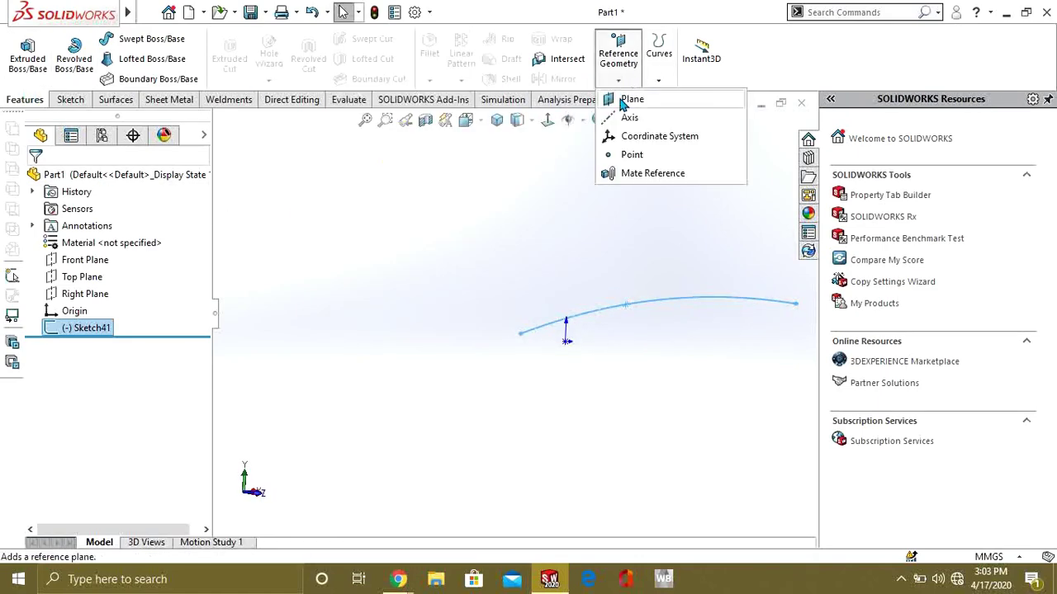
{"action": "scroll", "coordinate": [603, 244], "scroll_direction": "down", "scroll_amount": 2}
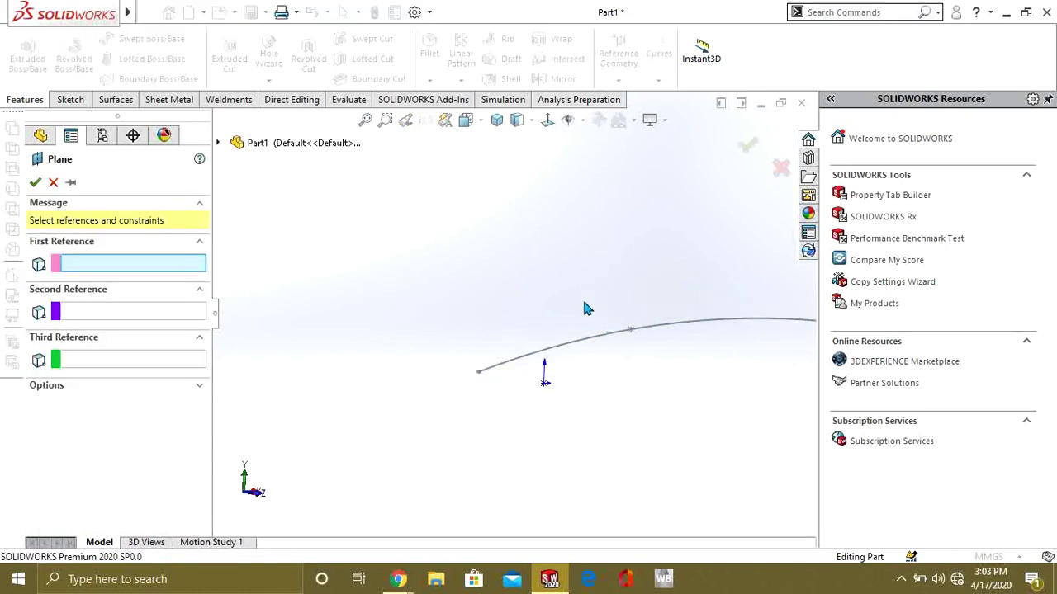
{"action": "left_click", "coordinate": [591, 348]}
{"action": "scroll", "coordinate": [661, 354], "scroll_direction": "up", "scroll_amount": 3}
{"action": "mouse_move", "coordinate": [660, 354]}
{"action": "middle_mouse_down"}
{"action": "mouse_move", "coordinate": [672, 339]}
{"action": "mouse_move", "coordinate": [538, 359]}
{"action": "middle_mouse_up"}
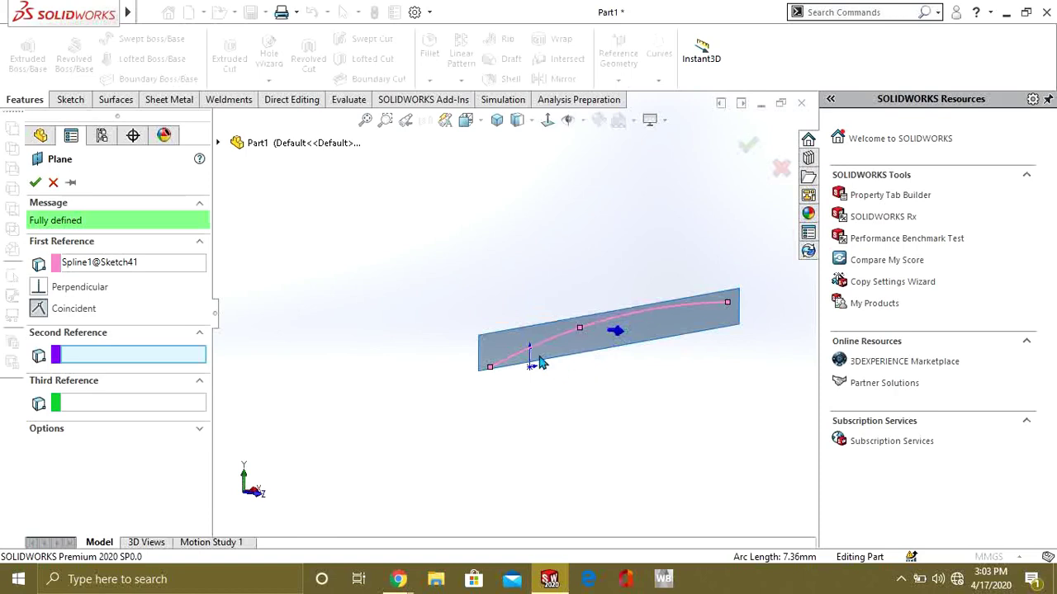
Add the spline's endpoint nearest the origin as second reference and create the plane perpendicular to the spline.
{"action": "scroll", "coordinate": [510, 366], "scroll_direction": "down", "scroll_amount": 2}
{"action": "scroll", "coordinate": [505, 374], "scroll_direction": "down", "scroll_amount": 2}
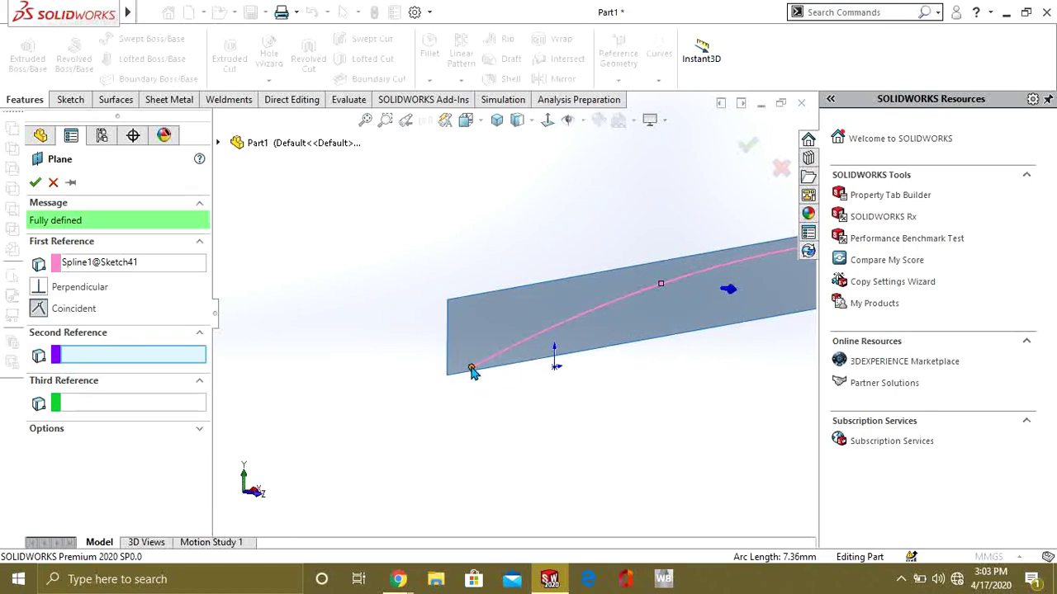
{"action": "scroll", "coordinate": [471, 377], "scroll_direction": "up", "scroll_amount": 1}
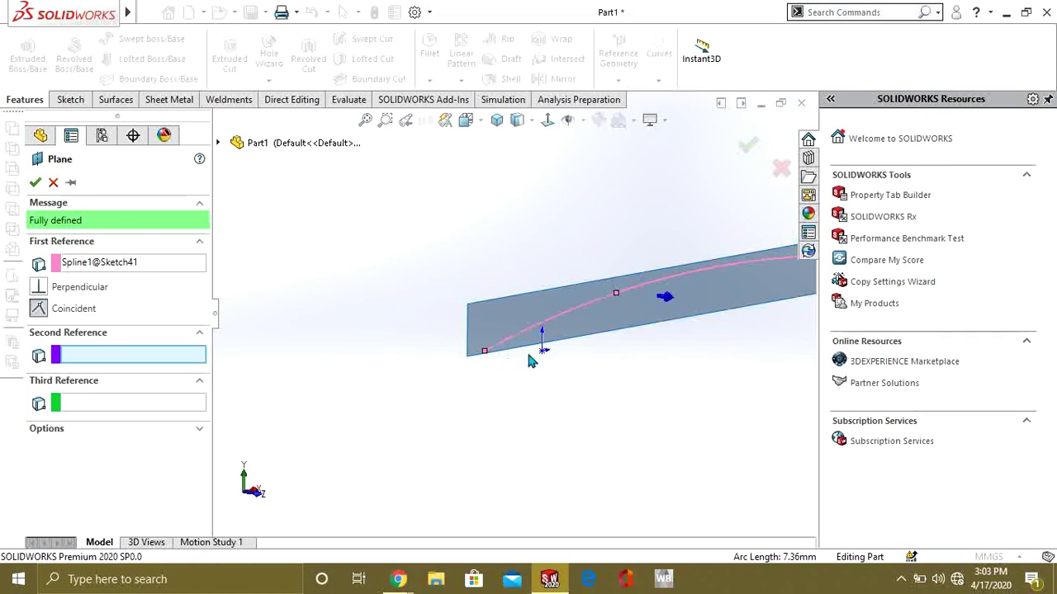
{"action": "scroll", "coordinate": [592, 341], "scroll_direction": "up", "scroll_amount": 1}
{"action": "scroll", "coordinate": [533, 326], "scroll_direction": "down", "scroll_amount": 1}
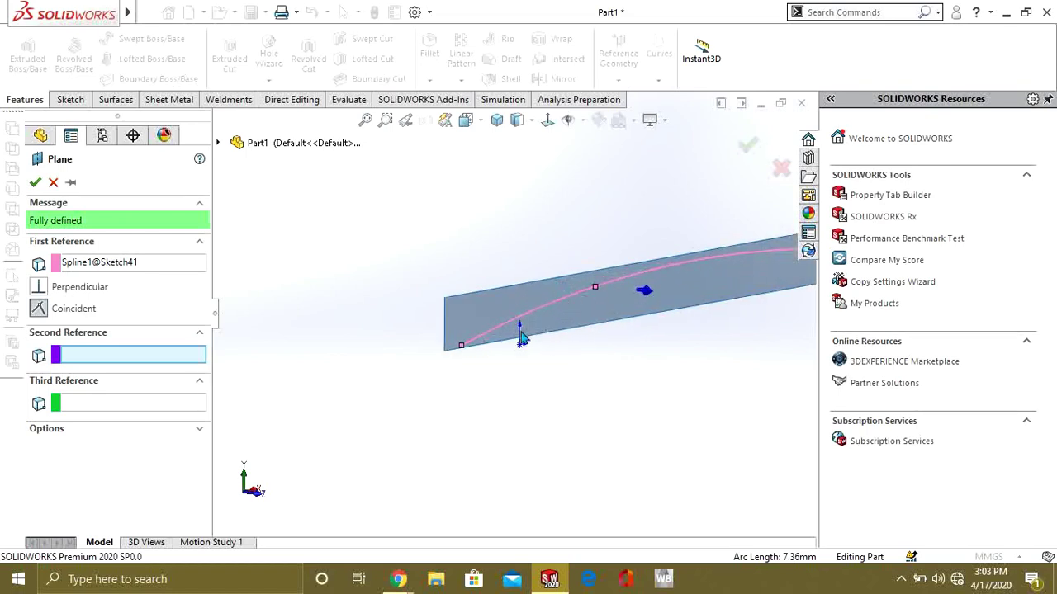
{"action": "left_click", "coordinate": [134, 357]}
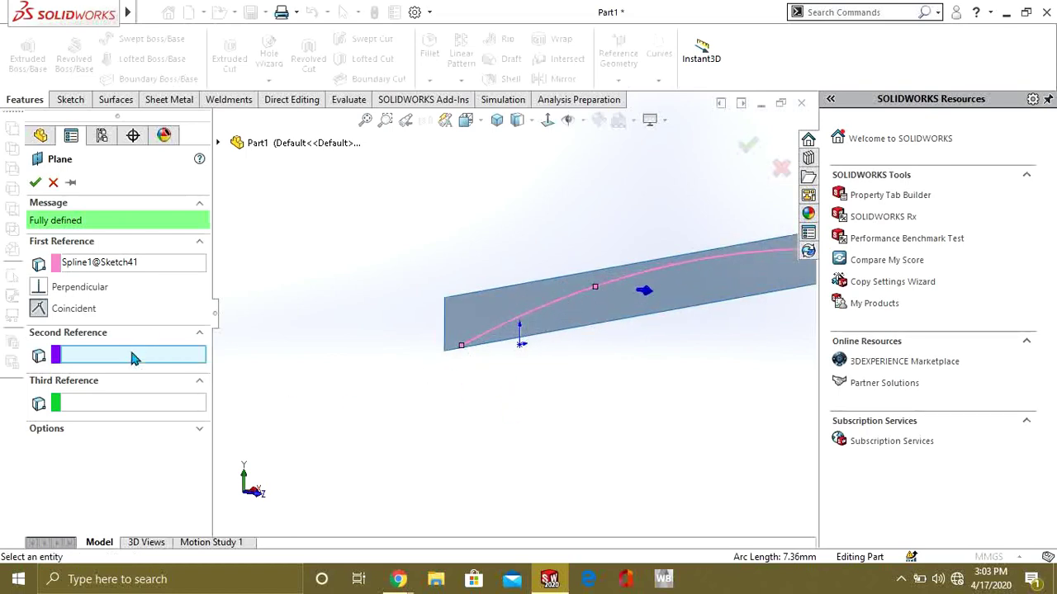
{"action": "left_click", "coordinate": [462, 350]}
{"action": "mouse_move", "coordinate": [463, 350]}
{"action": "middle_mouse_down"}
{"action": "mouse_move", "coordinate": [521, 361]}
{"action": "mouse_move", "coordinate": [525, 316]}
{"action": "mouse_move", "coordinate": [617, 322]}
{"action": "middle_mouse_up"}
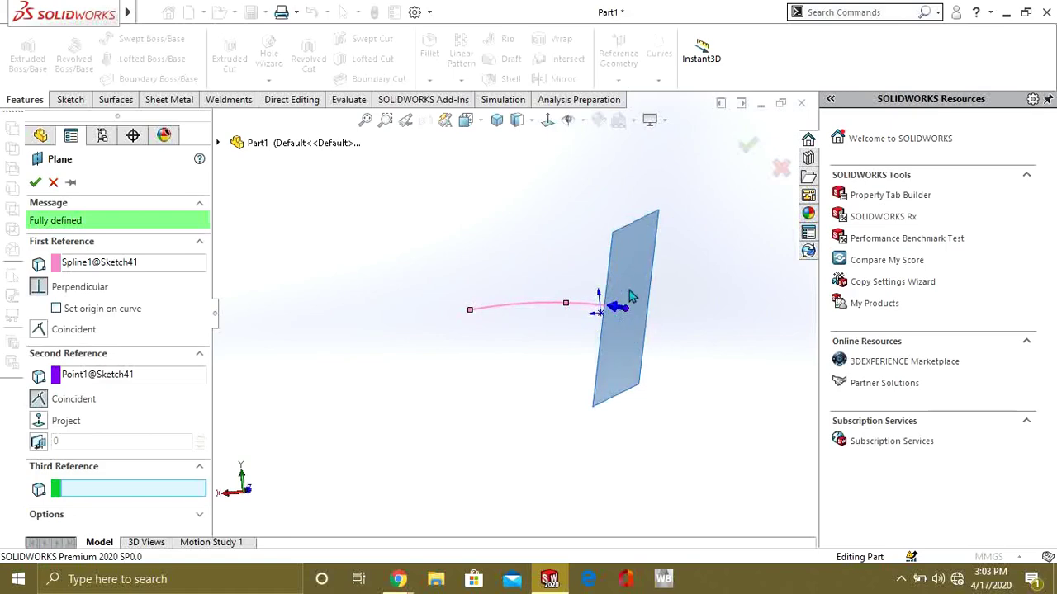
{"action": "scroll", "coordinate": [632, 307], "scroll_direction": "down", "scroll_amount": 3}
{"action": "middle_click_drag", "start_coordinate": [601, 310], "coordinate": [491, 311]}
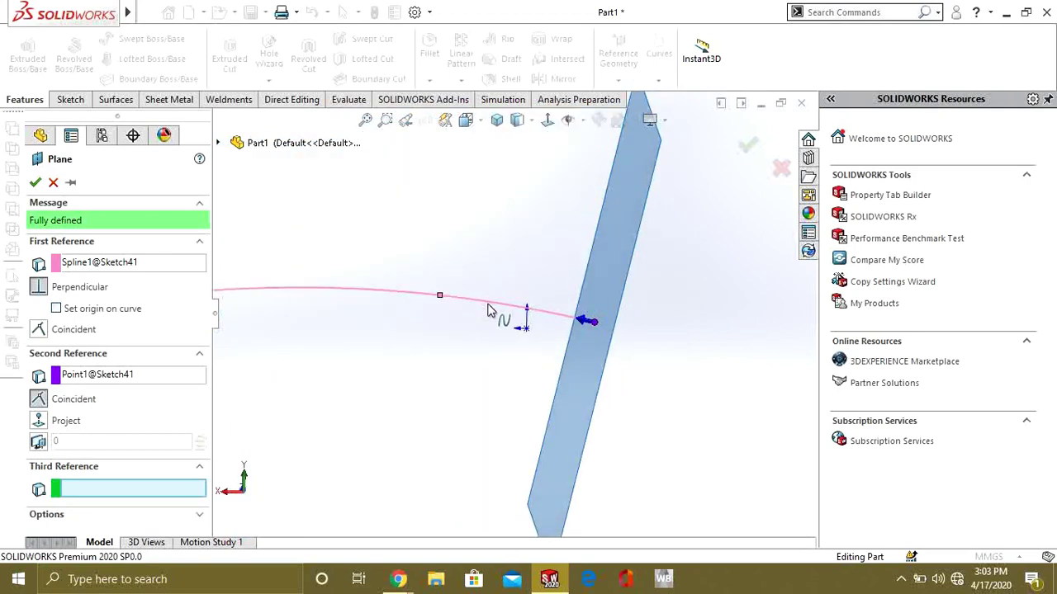
{"action": "left_click", "coordinate": [35, 185]}
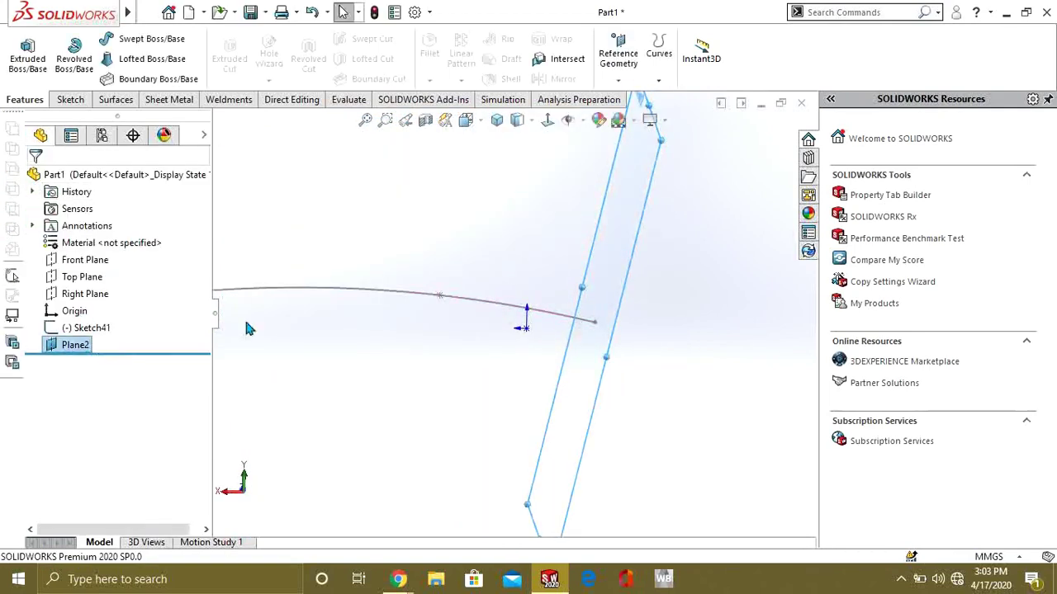
Start a new sketch on the plane at the spline's end, facing it straight on.
{"action": "left_click", "coordinate": [70, 99]}
{"action": "left_click", "coordinate": [23, 55]}
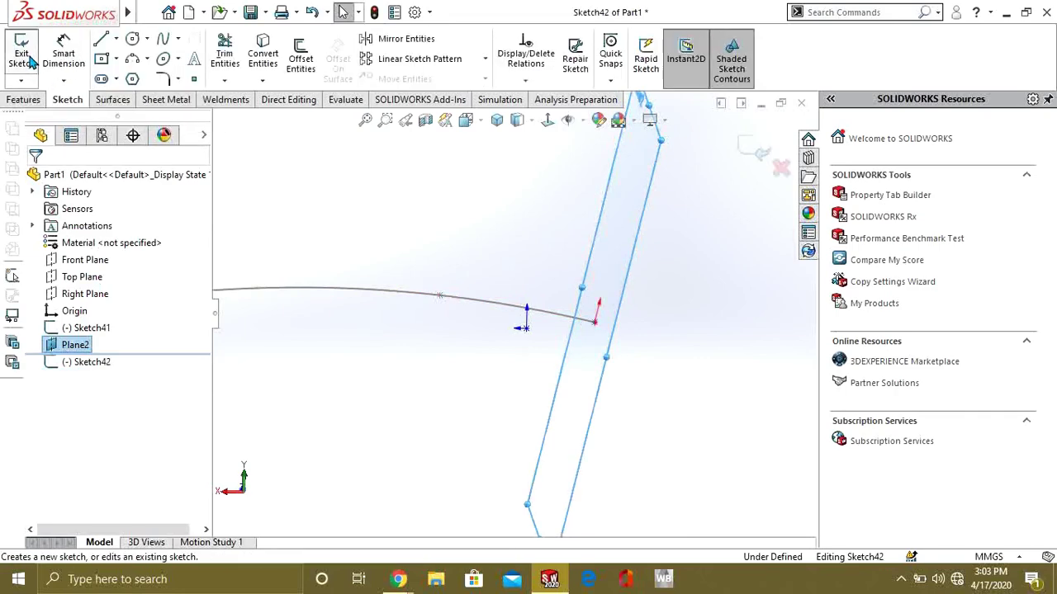
{"action": "left_click", "coordinate": [548, 121]}
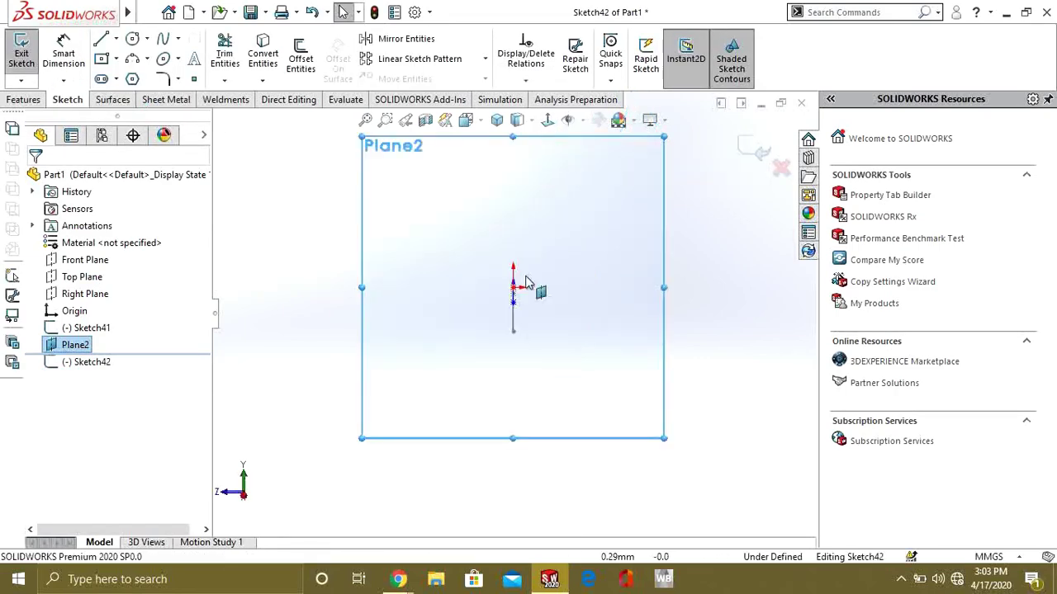
{"action": "scroll", "coordinate": [527, 295], "scroll_direction": "down", "scroll_amount": 5}
{"action": "scroll", "coordinate": [516, 297], "scroll_direction": "down", "scroll_amount": 3}
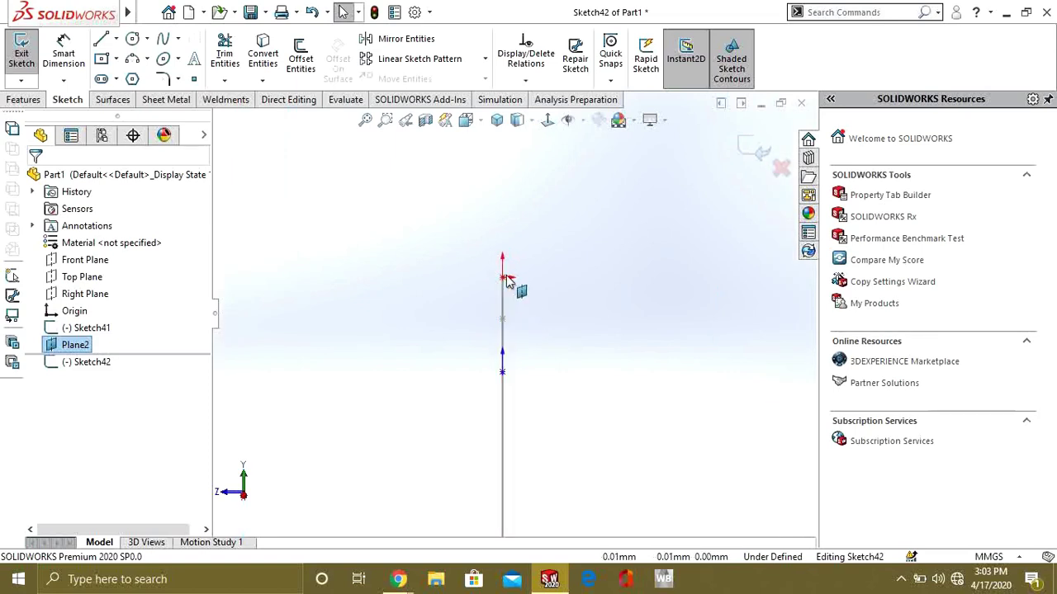
{"action": "middle_click_drag", "start_coordinate": [506, 281], "coordinate": [512, 297]}
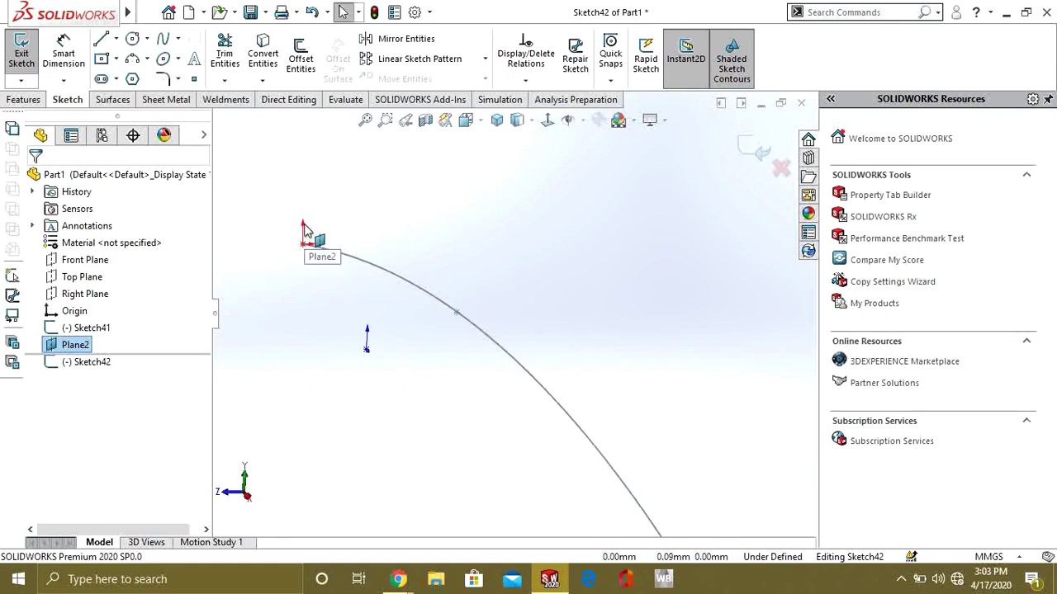
{"action": "left_click", "coordinate": [551, 120]}
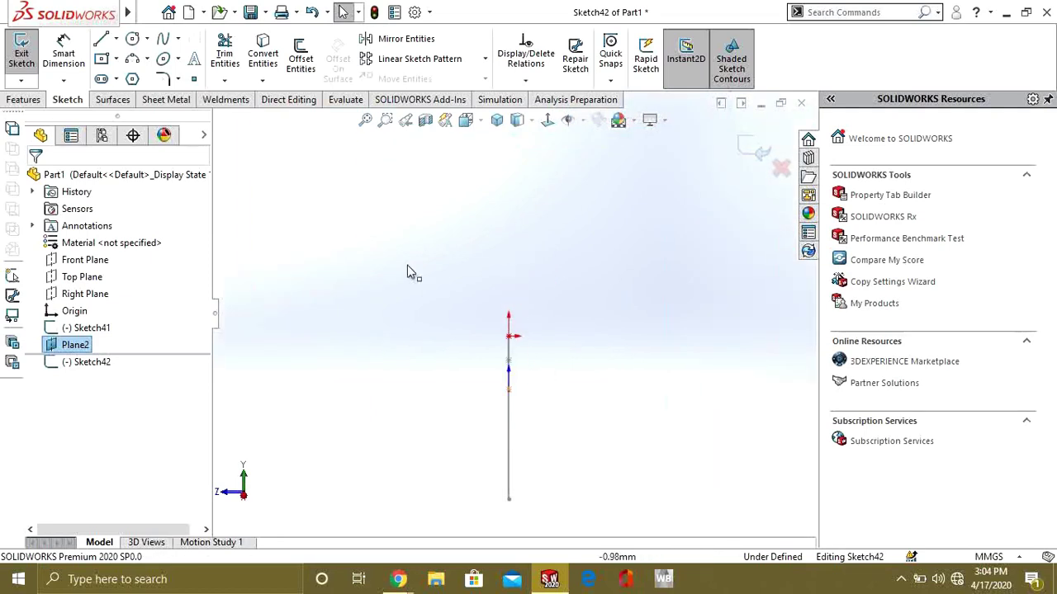
Sketch a circle about 0.22 mm in diameter centred on the spline's endpoint and exit the sketch.
{"action": "left_click", "coordinate": [132, 38]}
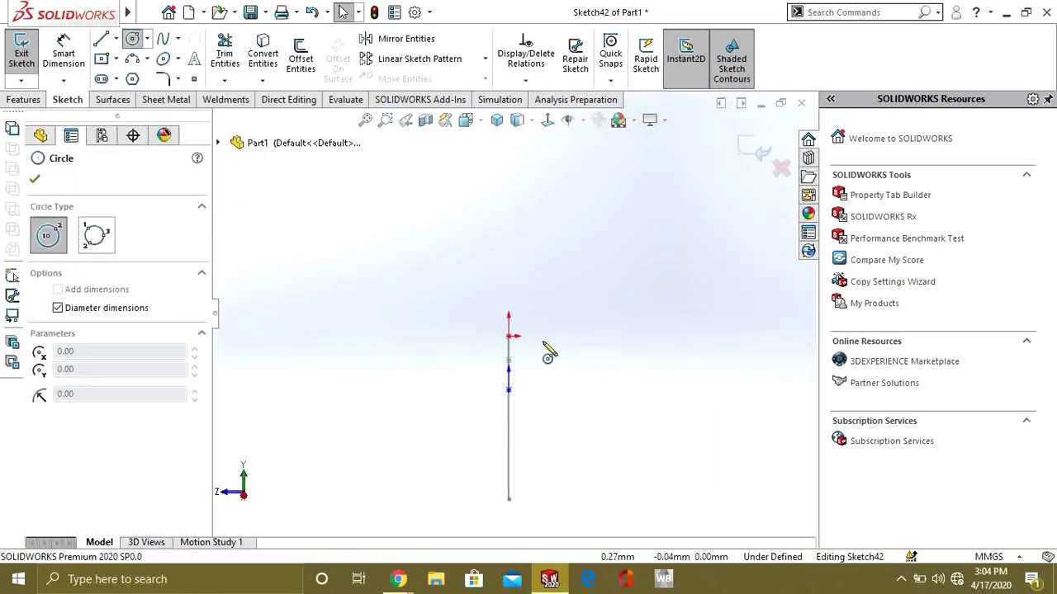
{"action": "left_click", "coordinate": [508, 336]}
{"action": "left_click", "coordinate": [522, 347]}
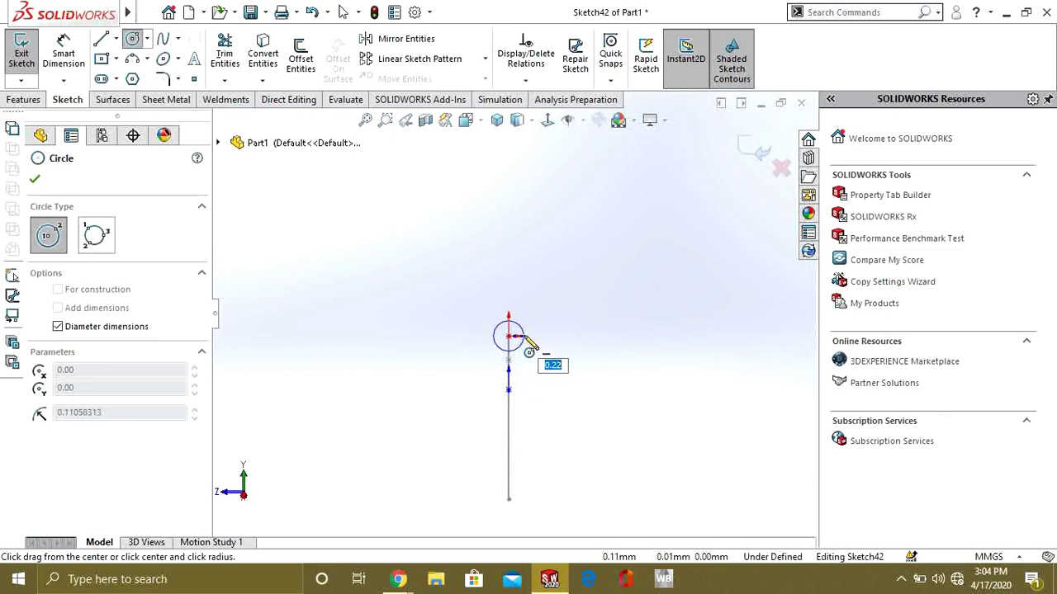
{"action": "left_click", "coordinate": [529, 348]}
{"action": "scroll", "coordinate": [488, 243], "scroll_direction": "up", "scroll_amount": 1}
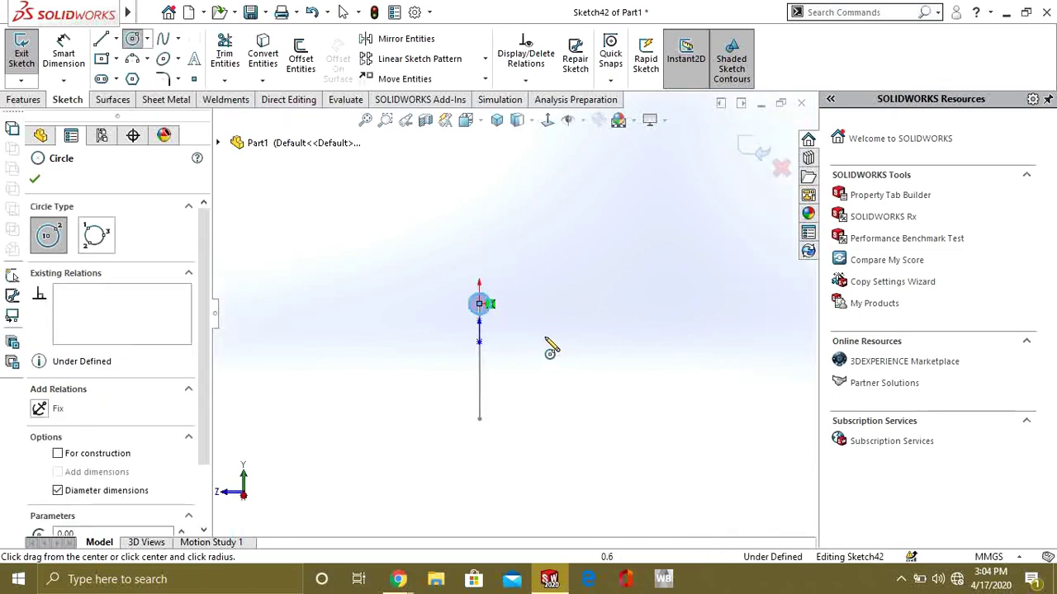
{"action": "mouse_move", "coordinate": [490, 335]}
{"action": "middle_mouse_down"}
{"action": "mouse_move", "coordinate": [523, 330]}
{"action": "mouse_move", "coordinate": [475, 322]}
{"action": "middle_mouse_up"}
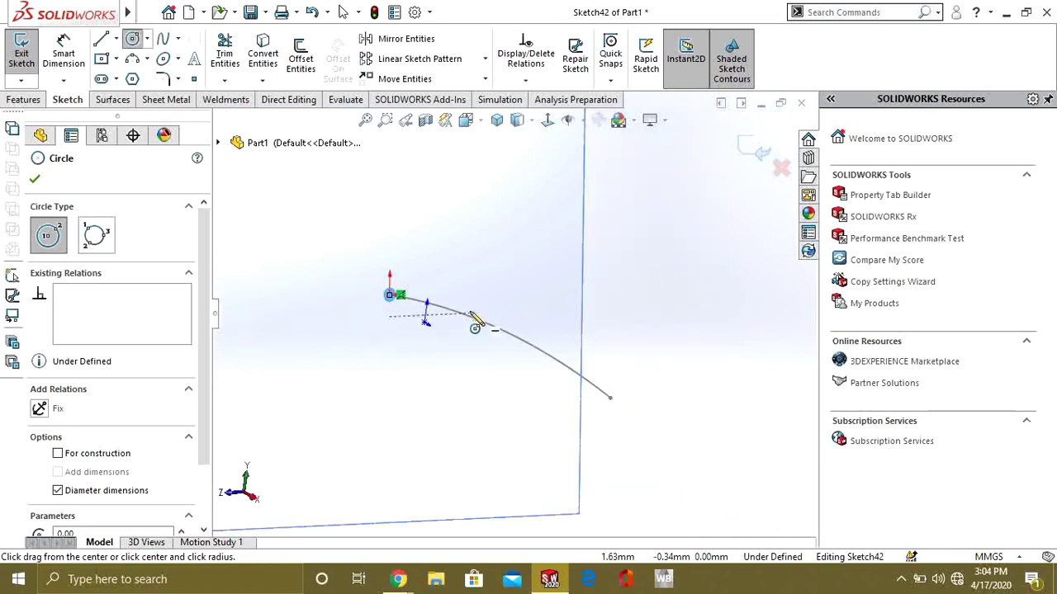
{"action": "left_click", "coordinate": [22, 54]}
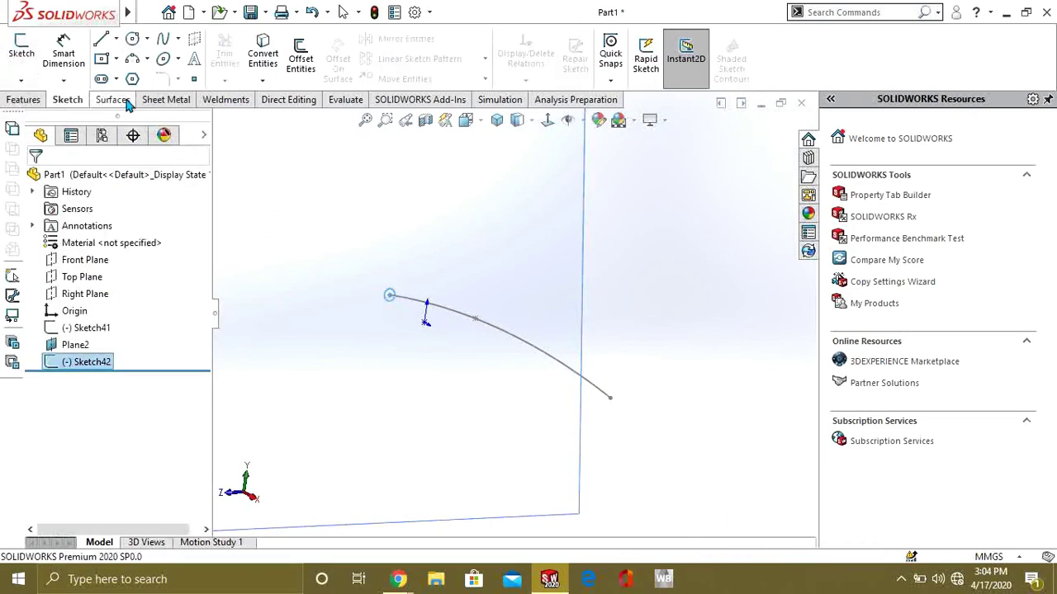
Create a Swept Boss/Base with the circle sketch as profile and the spline sketch as path.
{"action": "mouse_move", "coordinate": [412, 326]}
{"action": "middle_mouse_down"}
{"action": "mouse_move", "coordinate": [455, 276]}
{"action": "mouse_move", "coordinate": [496, 292]}
{"action": "mouse_move", "coordinate": [458, 310]}
{"action": "mouse_move", "coordinate": [438, 302]}
{"action": "mouse_move", "coordinate": [441, 326]}
{"action": "middle_mouse_up"}
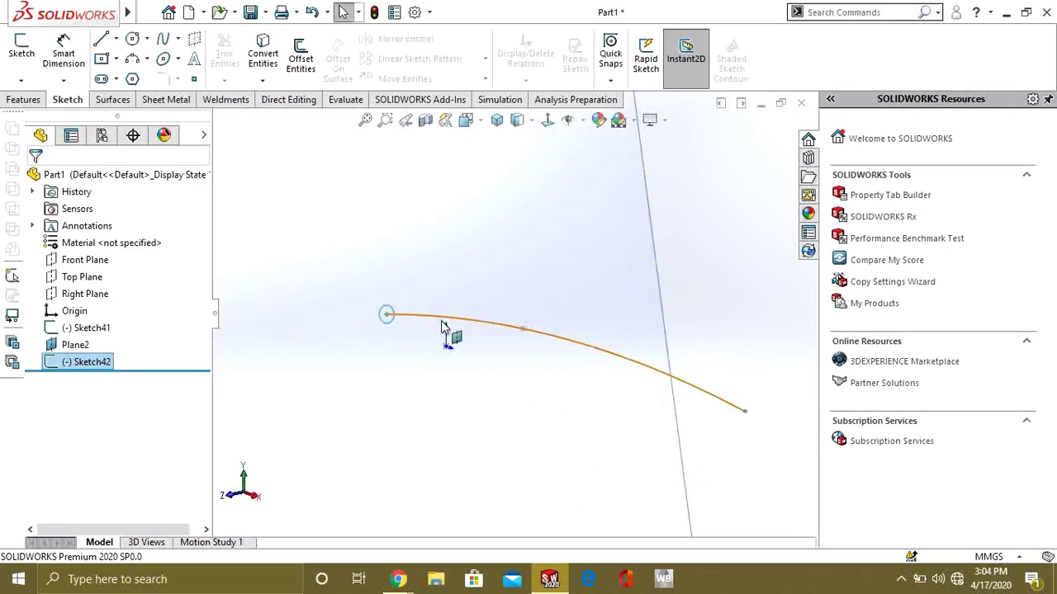
{"action": "left_click", "coordinate": [26, 101]}
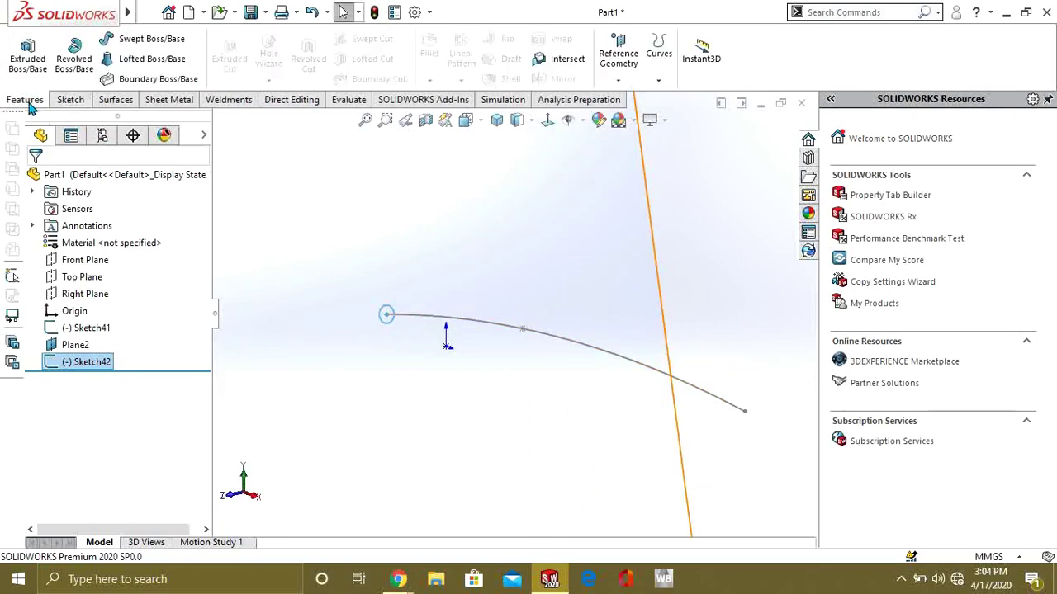
{"action": "left_click", "coordinate": [142, 40]}
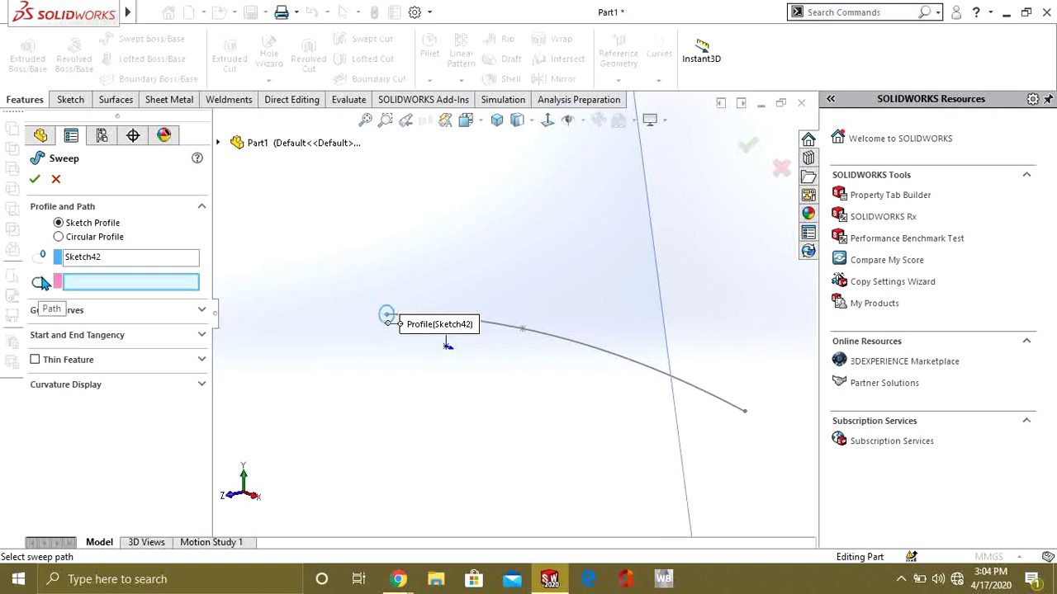
{"action": "left_click", "coordinate": [538, 339]}
{"action": "mouse_move", "coordinate": [542, 342]}
{"action": "middle_mouse_down"}
{"action": "mouse_move", "coordinate": [650, 383]}
{"action": "mouse_move", "coordinate": [507, 366]}
{"action": "mouse_move", "coordinate": [524, 350]}
{"action": "mouse_move", "coordinate": [418, 334]}
{"action": "middle_mouse_up"}
{"action": "scroll", "coordinate": [429, 330], "scroll_direction": "down", "scroll_amount": 4}
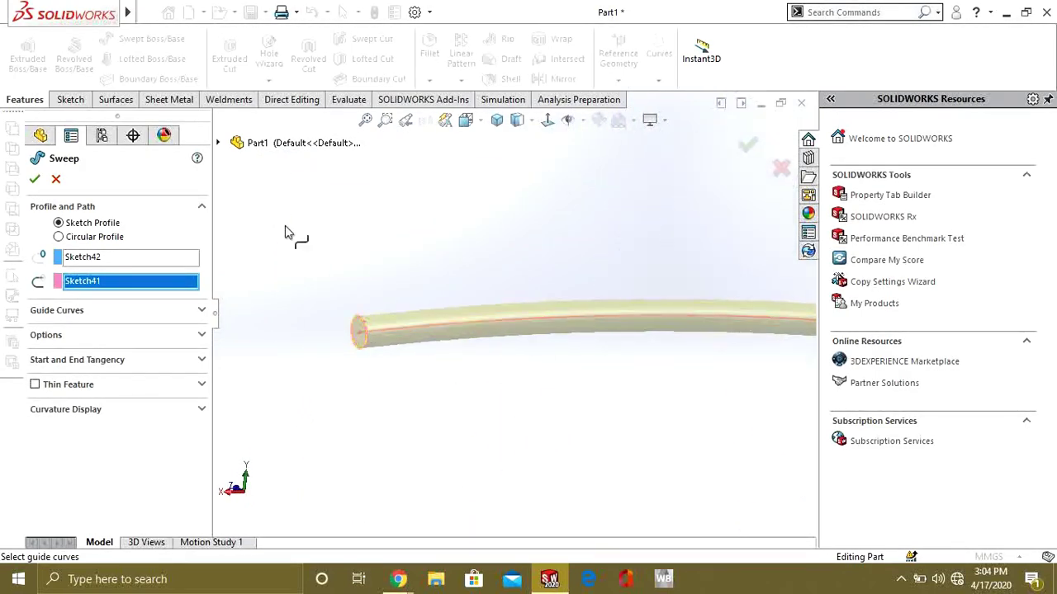
{"action": "left_click", "coordinate": [34, 179]}
{"action": "middle_click_drag", "start_coordinate": [662, 356], "coordinate": [637, 337]}
Open the sweep feature for editing and examine its guide curve and profile orientation options.
{"action": "right_click", "coordinate": [77, 363]}
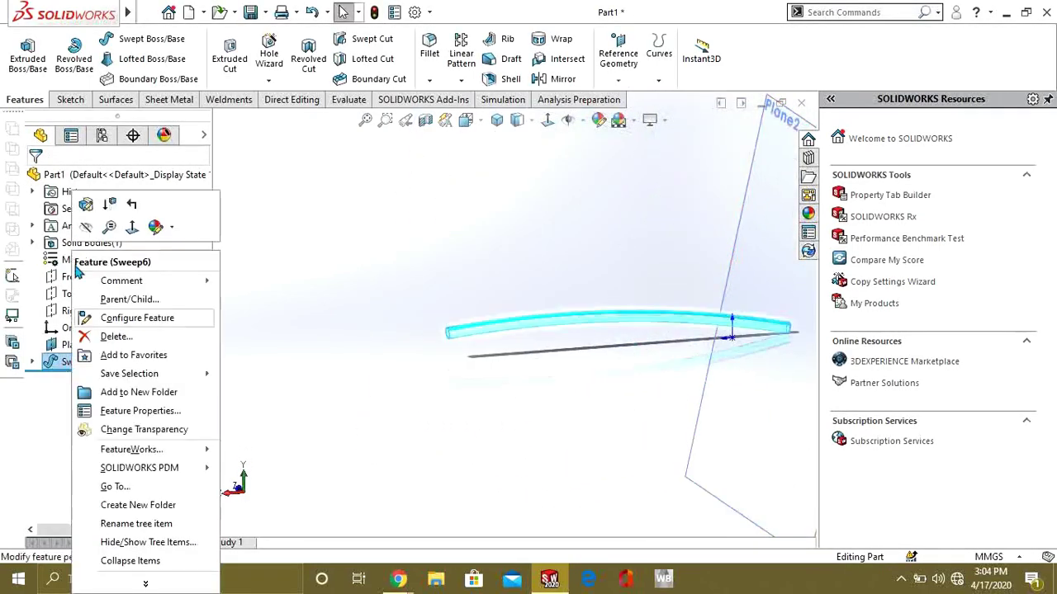
{"action": "left_click", "coordinate": [80, 238]}
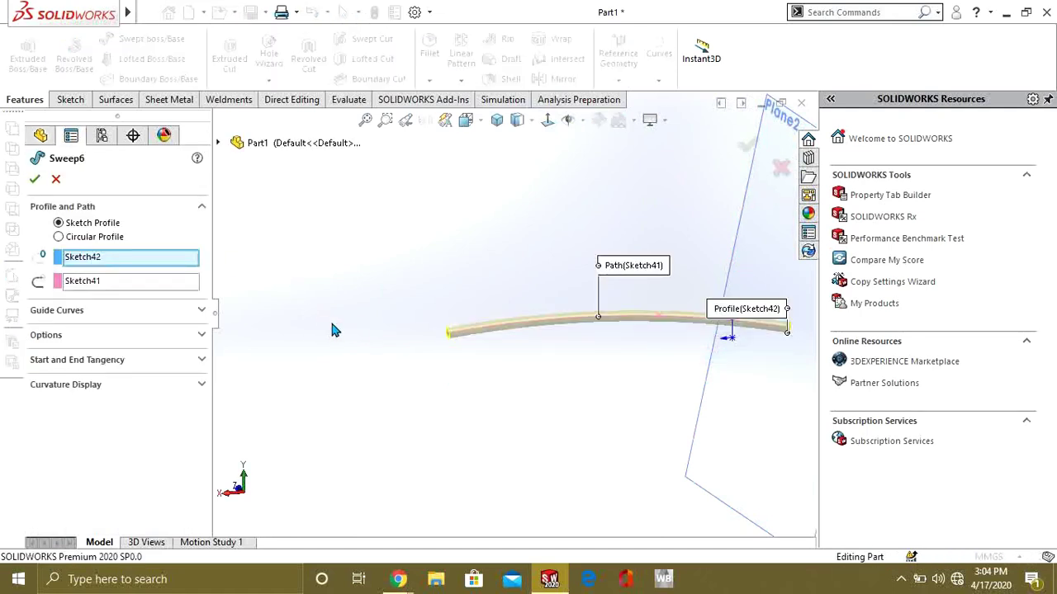
{"action": "left_click", "coordinate": [192, 312]}
{"action": "left_click", "coordinate": [198, 312]}
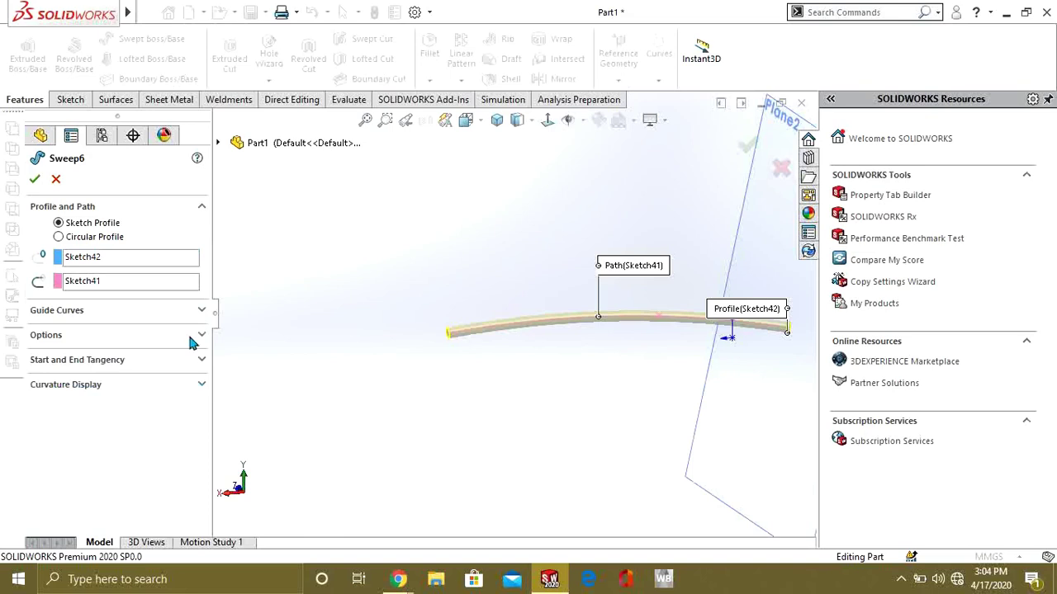
{"action": "left_click", "coordinate": [198, 311]}
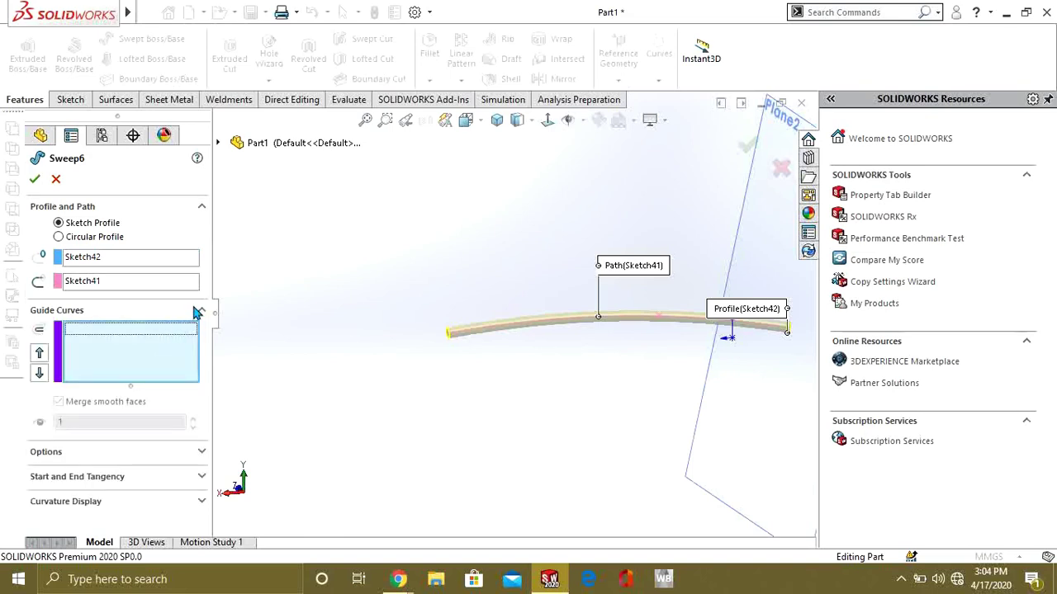
{"action": "middle_click_drag", "start_coordinate": [549, 324], "coordinate": [555, 330]}
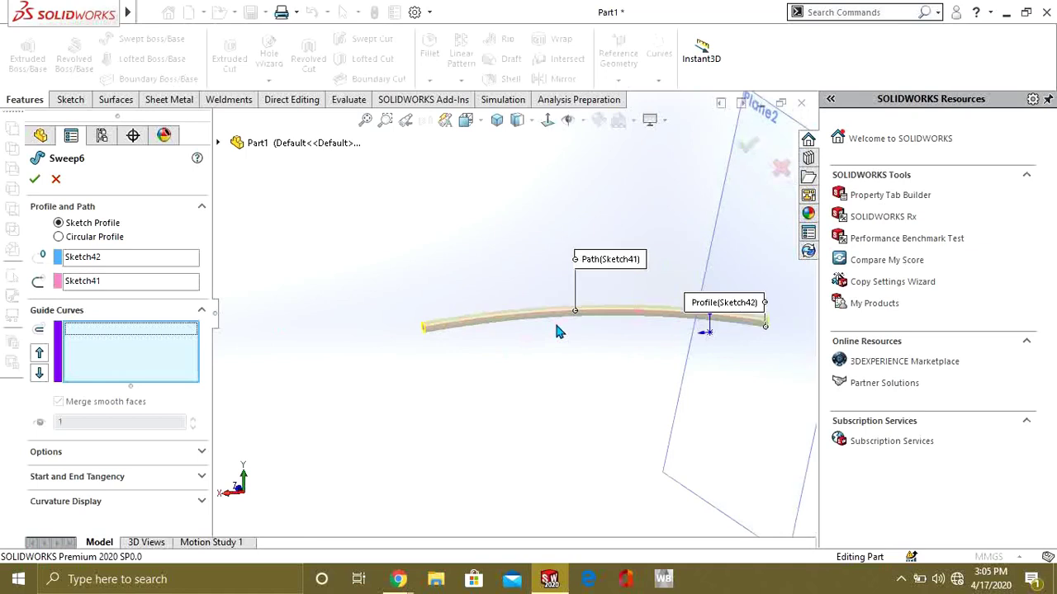
{"action": "left_click", "coordinate": [190, 312]}
{"action": "left_click", "coordinate": [141, 339]}
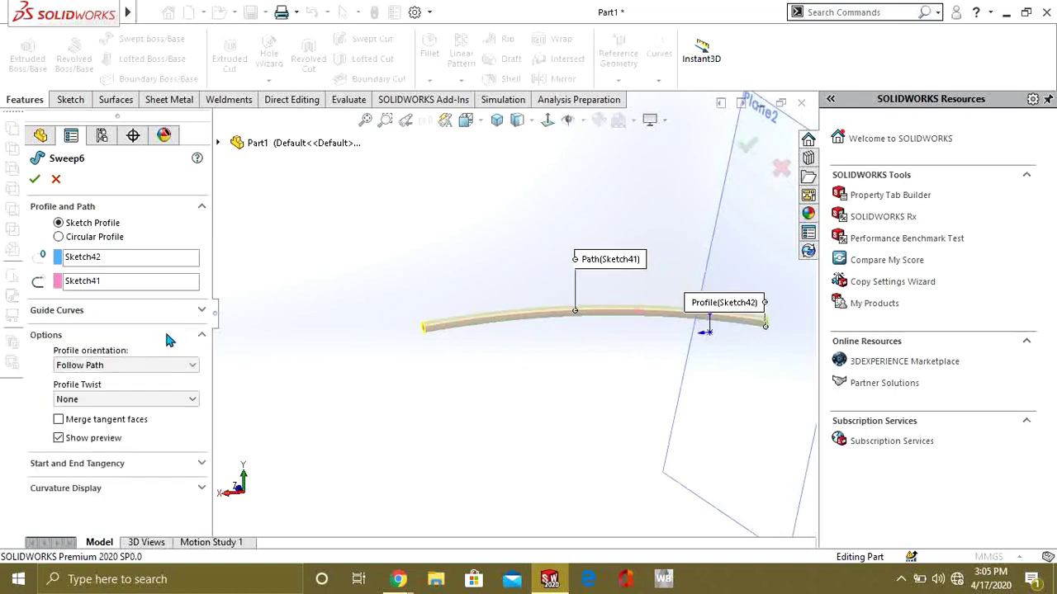
Set the sweep's profile orientation to Keep Normal Constant and inspect the previewed profile at both ends.
{"action": "left_click", "coordinate": [117, 366]}
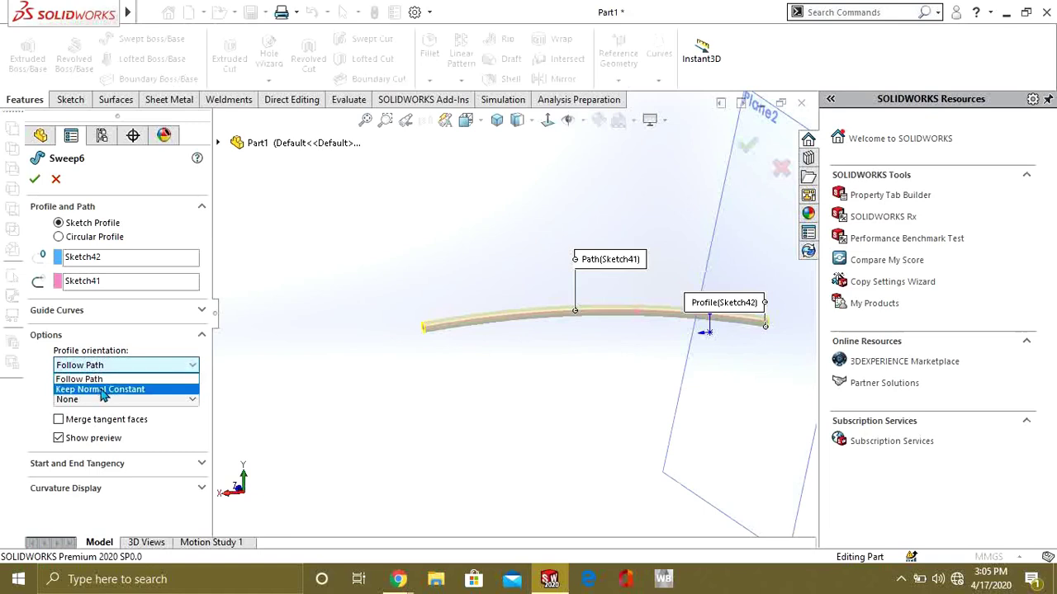
{"action": "left_click", "coordinate": [102, 389]}
{"action": "scroll", "coordinate": [722, 331], "scroll_direction": "down", "scroll_amount": 3}
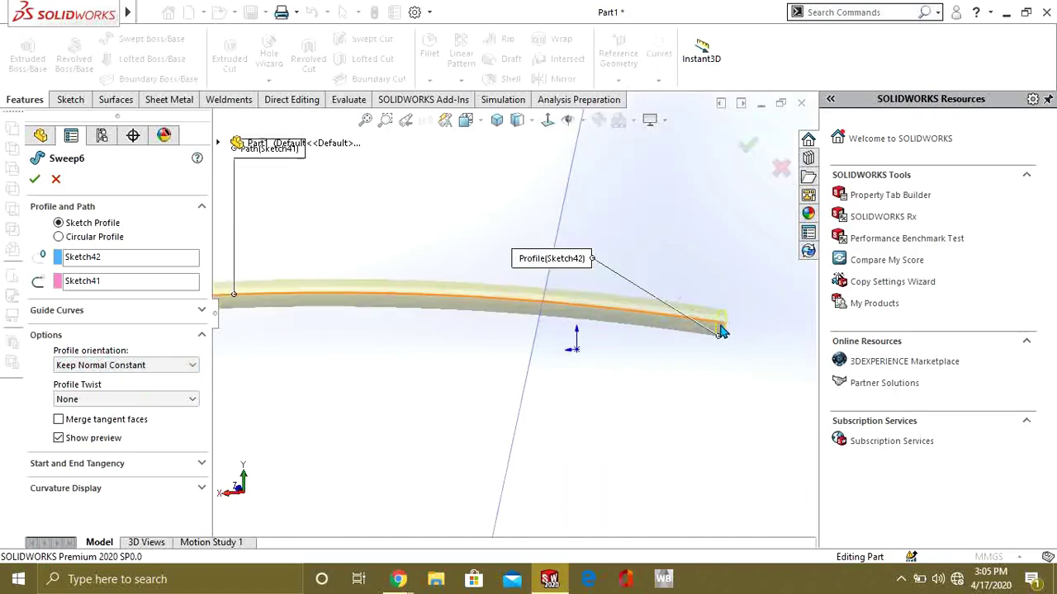
{"action": "scroll", "coordinate": [721, 331], "scroll_direction": "down", "scroll_amount": 2}
{"action": "scroll", "coordinate": [684, 333], "scroll_direction": "down", "scroll_amount": 2}
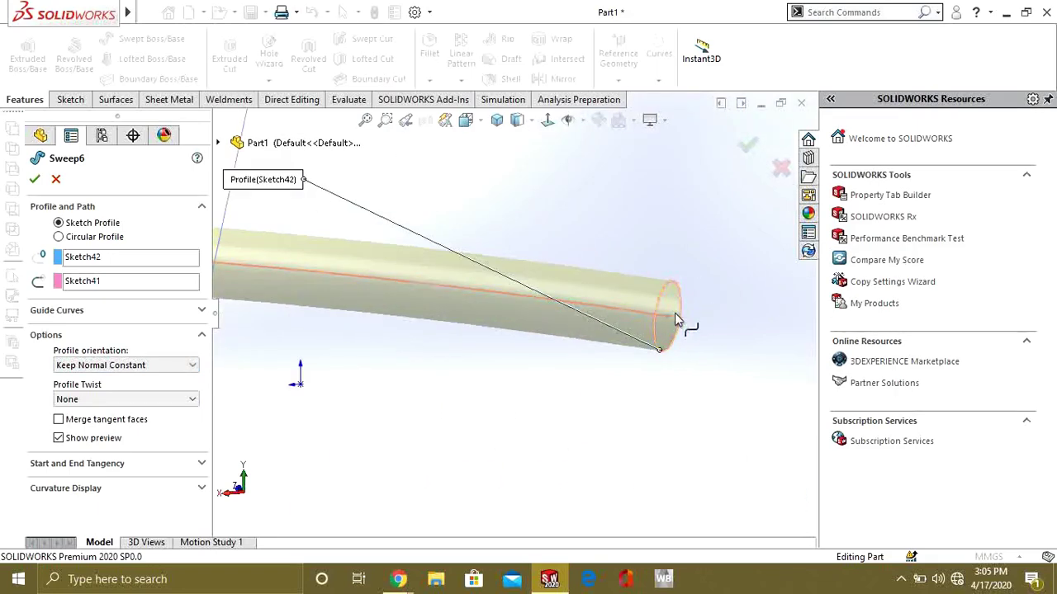
{"action": "scroll", "coordinate": [676, 314], "scroll_direction": "up", "scroll_amount": 8}
{"action": "scroll", "coordinate": [283, 339], "scroll_direction": "down", "scroll_amount": 10}
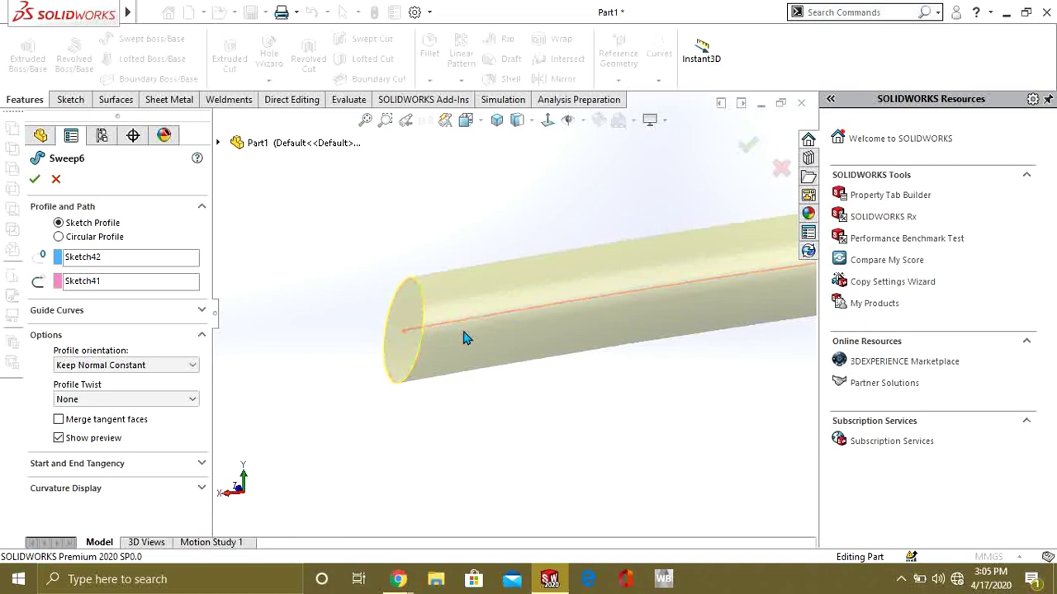
{"action": "scroll", "coordinate": [495, 338], "scroll_direction": "up", "scroll_amount": 3}
{"action": "scroll", "coordinate": [510, 319], "scroll_direction": "down", "scroll_amount": 5}
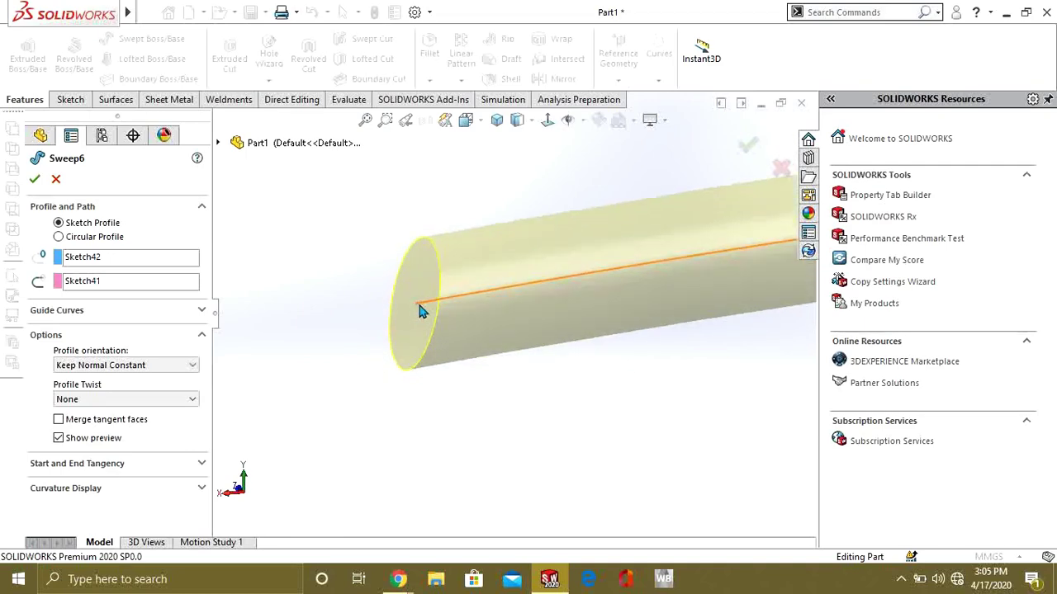
{"action": "scroll", "coordinate": [419, 310], "scroll_direction": "up", "scroll_amount": 5}
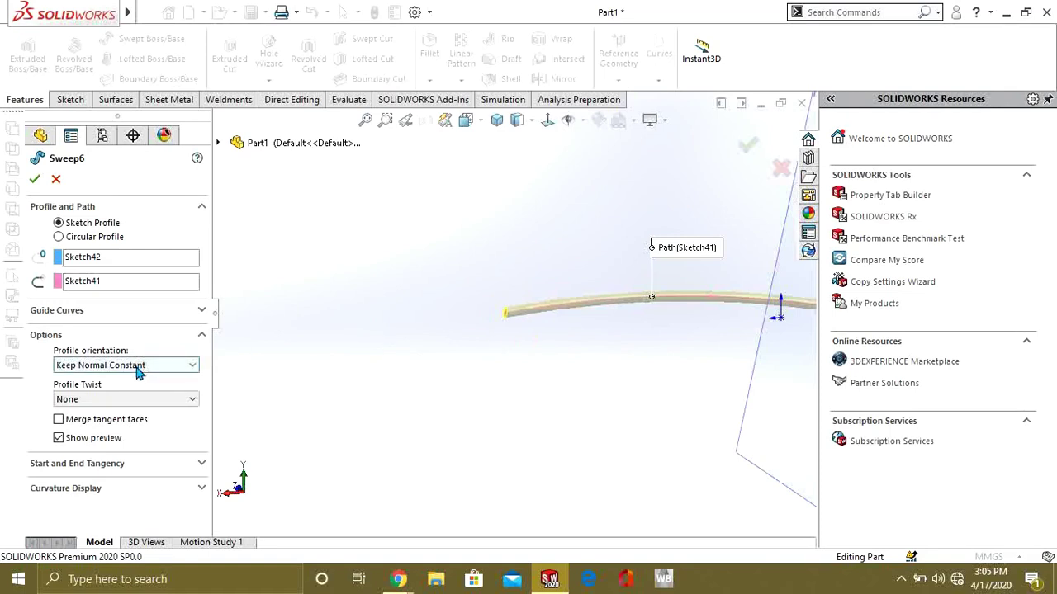
Set the profile orientation to Follow Path, enable Merge tangent faces, inspect the preview and close the sweep settings.
{"action": "left_click", "coordinate": [151, 366]}
{"action": "left_click", "coordinate": [91, 378]}
{"action": "middle_click_drag", "start_coordinate": [479, 380], "coordinate": [619, 296]}
{"action": "scroll", "coordinate": [577, 313], "scroll_direction": "down", "scroll_amount": 6}
{"action": "middle_click_drag", "start_coordinate": [497, 355], "coordinate": [520, 330]}
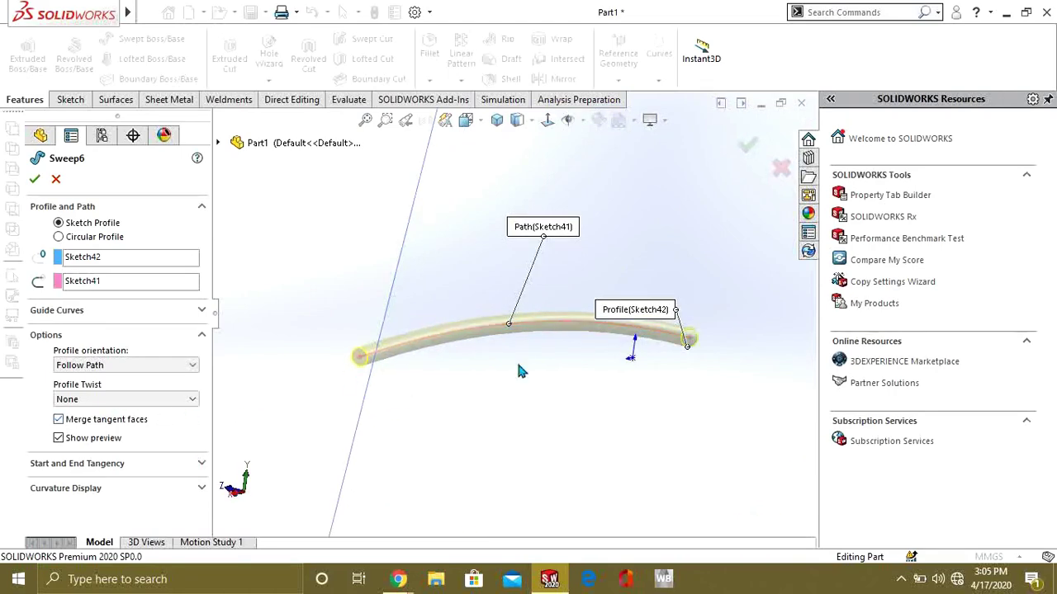
{"action": "scroll", "coordinate": [552, 320], "scroll_direction": "down", "scroll_amount": 3}
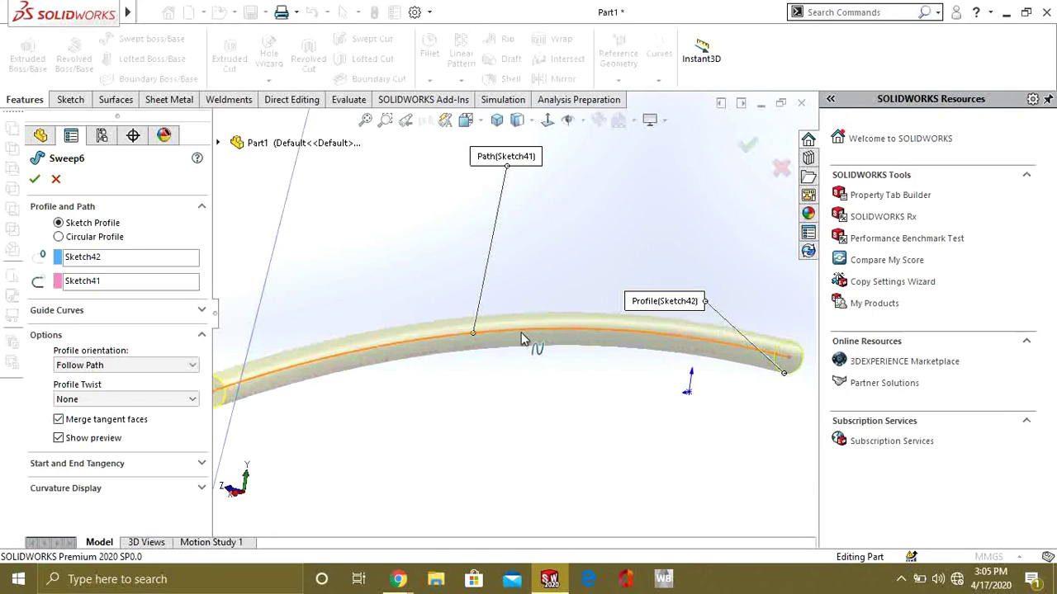
{"action": "scroll", "coordinate": [515, 332], "scroll_direction": "up", "scroll_amount": 3}
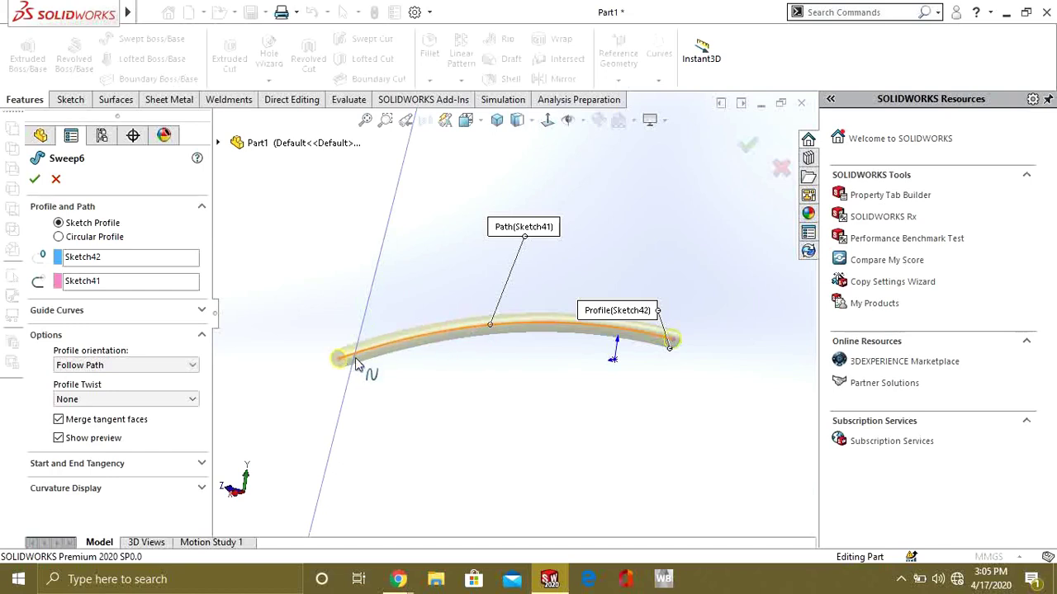
{"action": "middle_click_drag", "start_coordinate": [427, 415], "coordinate": [430, 397]}
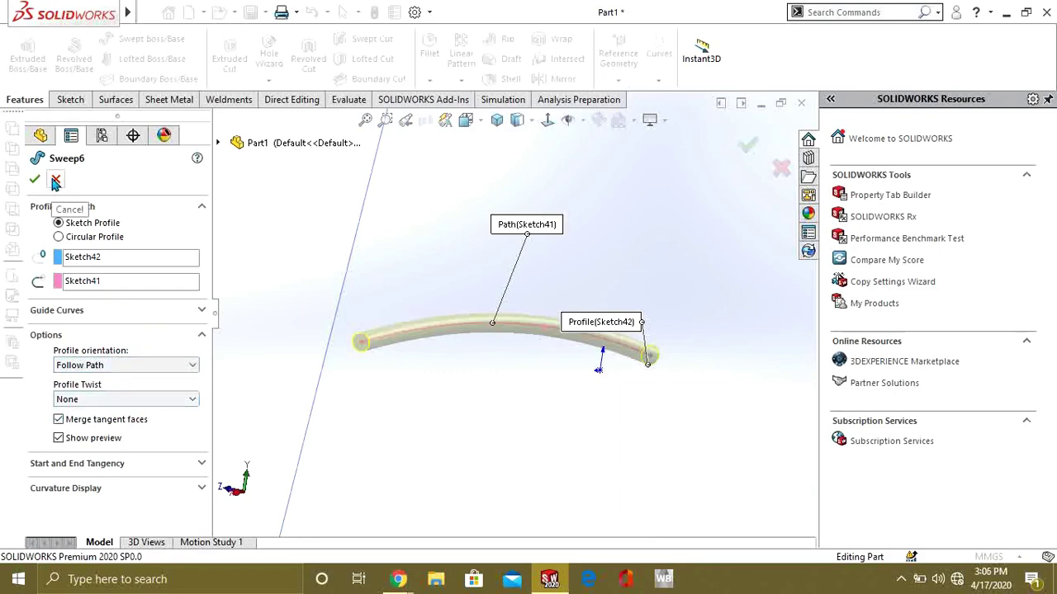
{"action": "key", "text": "Return"}
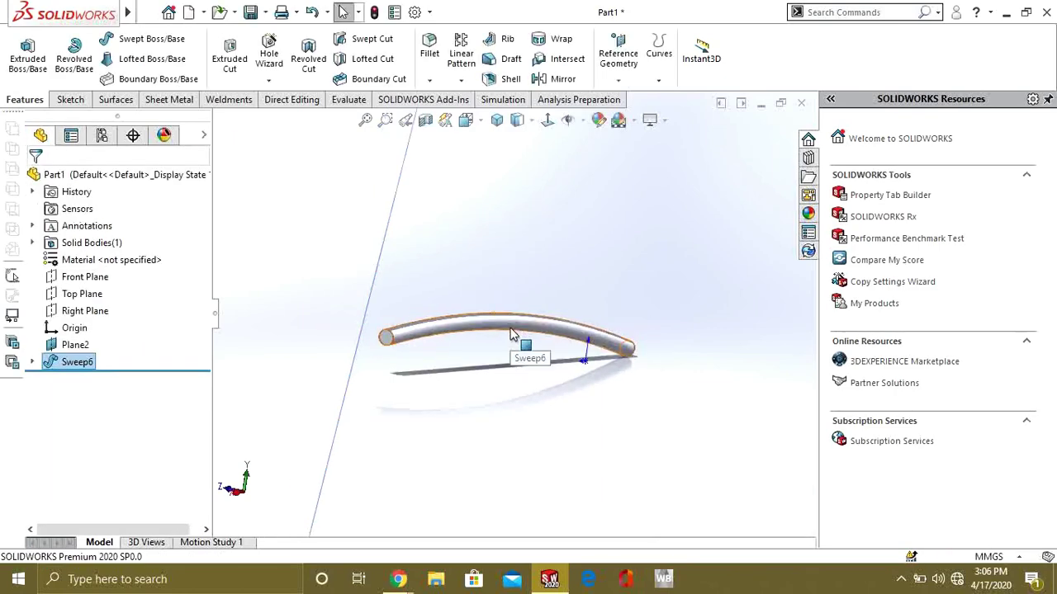
Delete the sweep feature while keeping its absorbed profile and path sketches.
{"action": "right_click", "coordinate": [58, 362]}
{"action": "left_click", "coordinate": [104, 337]}
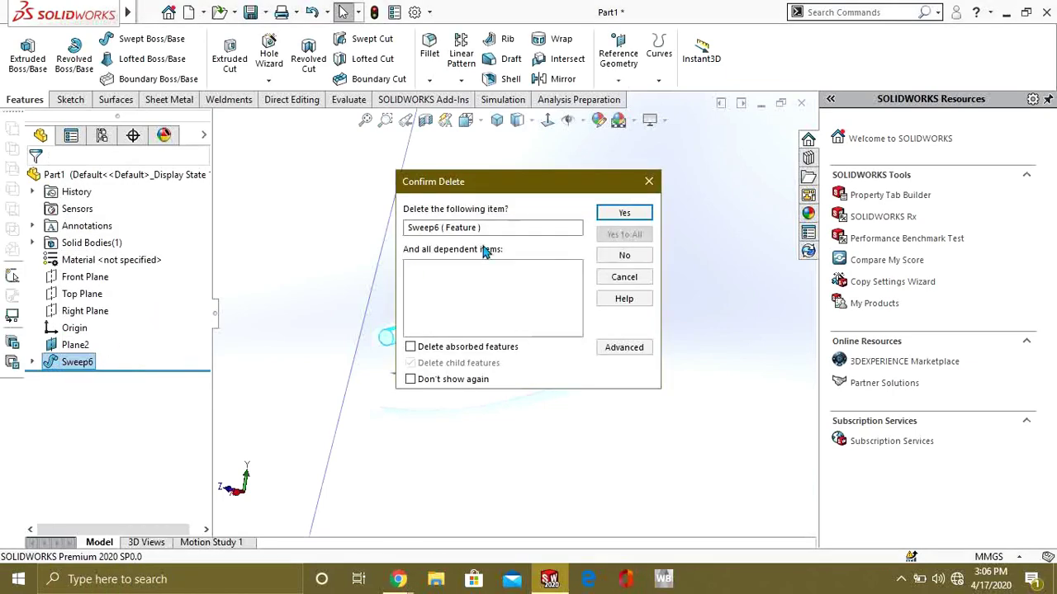
{"action": "left_click", "coordinate": [629, 212]}
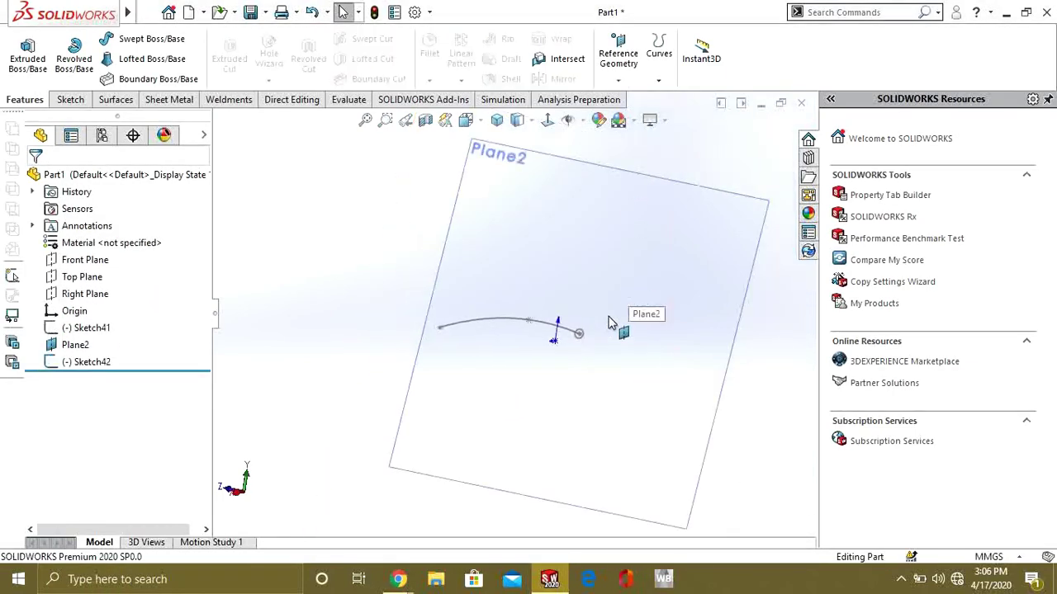
Start a new sketch on the Front Plane and face it straight on.
{"action": "middle_click_drag", "start_coordinate": [591, 360], "coordinate": [538, 356]}
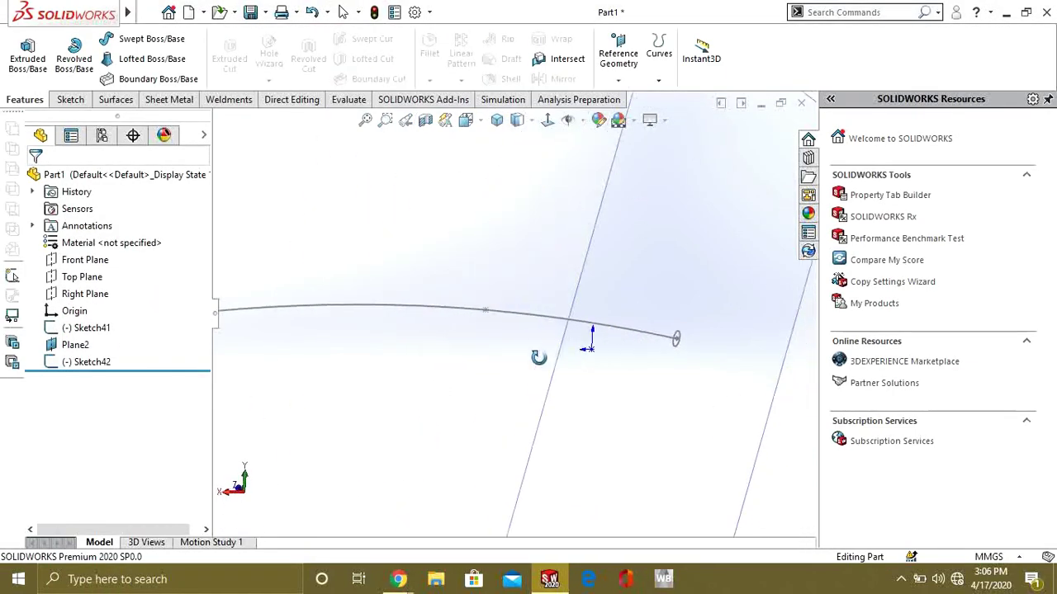
{"action": "left_click", "coordinate": [83, 261]}
{"action": "middle_click_drag", "start_coordinate": [552, 354], "coordinate": [564, 345]}
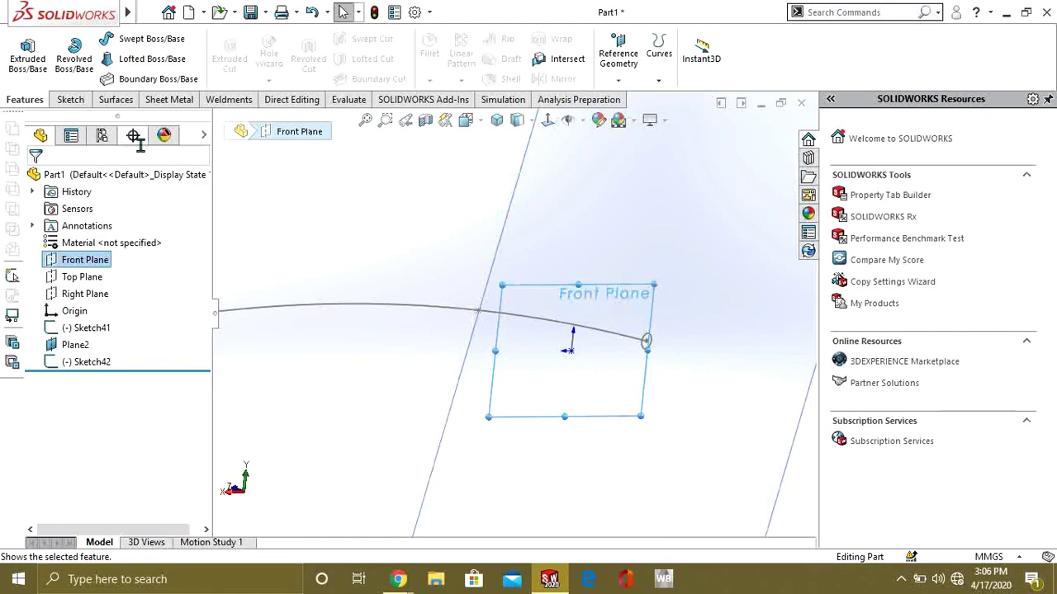
{"action": "left_click", "coordinate": [68, 99]}
{"action": "left_click", "coordinate": [22, 53]}
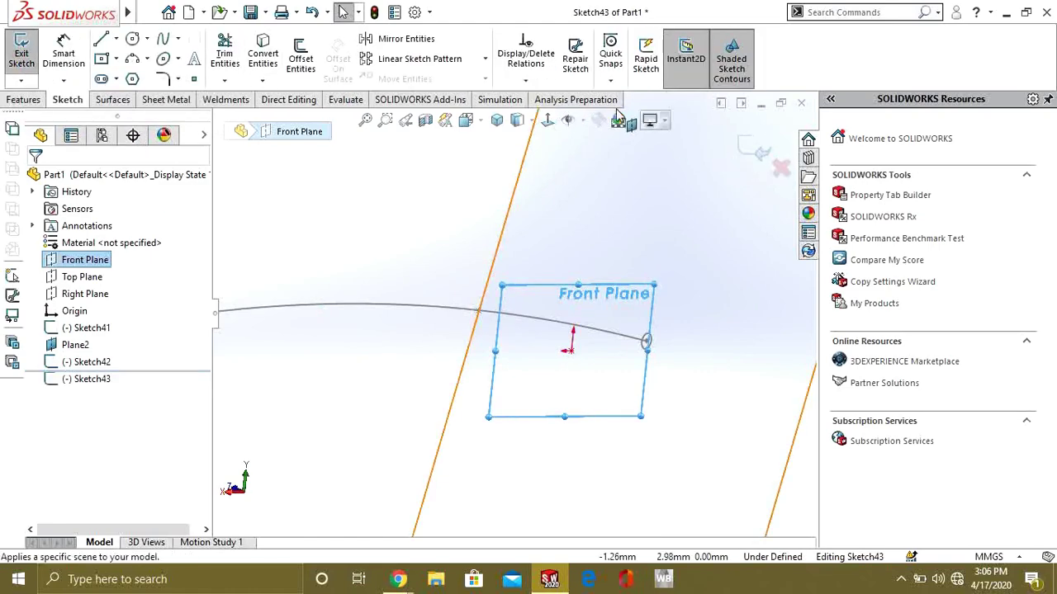
{"action": "left_click", "coordinate": [547, 121]}
Sketch a three-point spline from the circle's upper edge, arching above the path to about X 6.4, Y 1.7 mm, and exit the sketch.
{"action": "scroll", "coordinate": [450, 326], "scroll_direction": "down", "scroll_amount": 6}
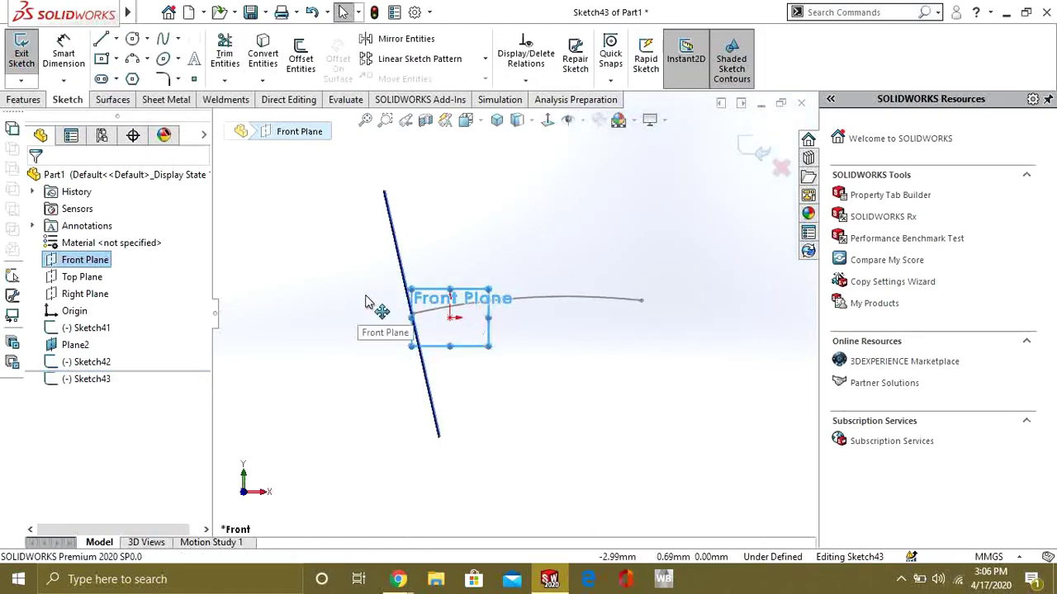
{"action": "mouse_move", "coordinate": [584, 329]}
{"action": "middle_mouse_down"}
{"action": "mouse_move", "coordinate": [642, 307]}
{"action": "mouse_move", "coordinate": [549, 299]}
{"action": "middle_mouse_up"}
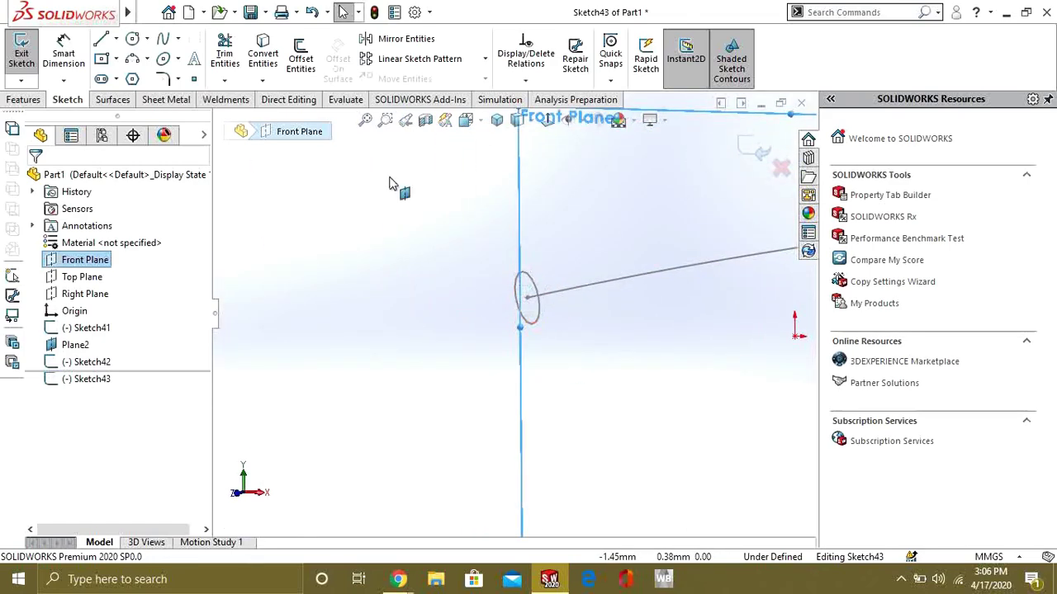
{"action": "left_click", "coordinate": [164, 41]}
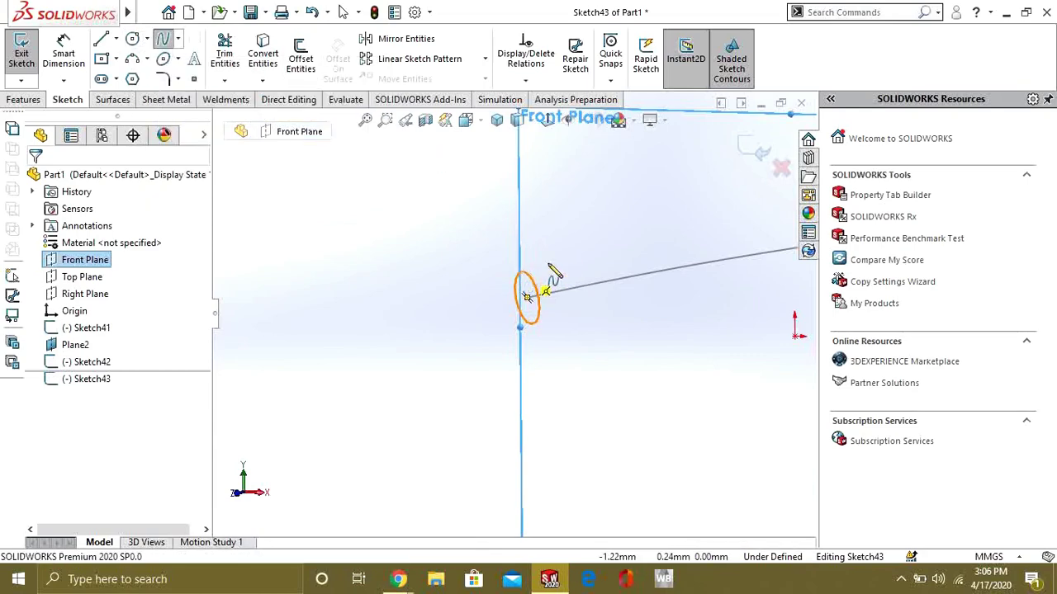
{"action": "left_click", "coordinate": [522, 275]}
{"action": "key", "text": "space"}
{"action": "left_click", "coordinate": [551, 132]}
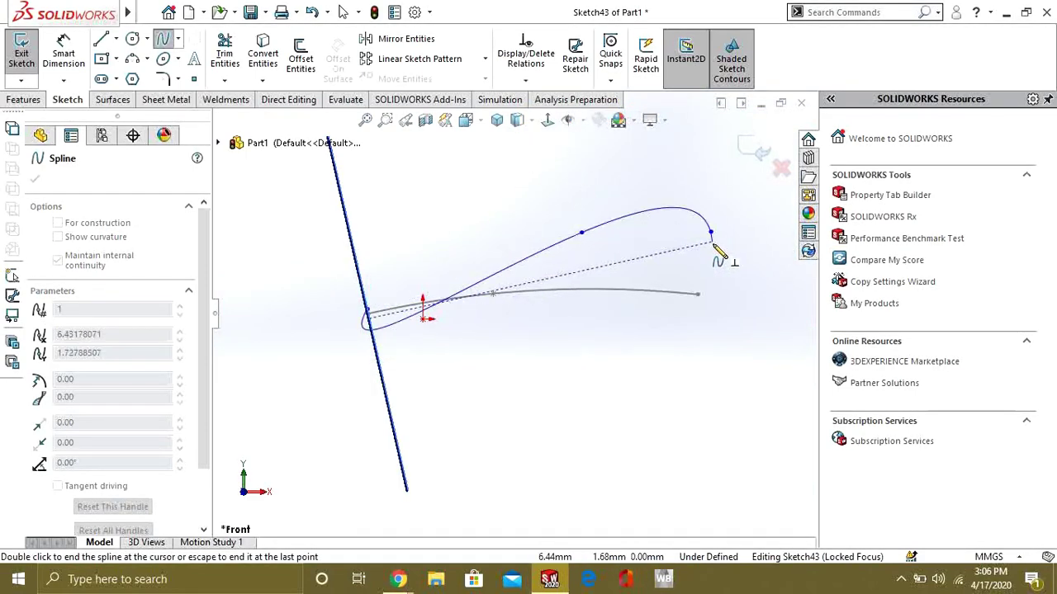
{"action": "double_click", "coordinate": [710, 232]}
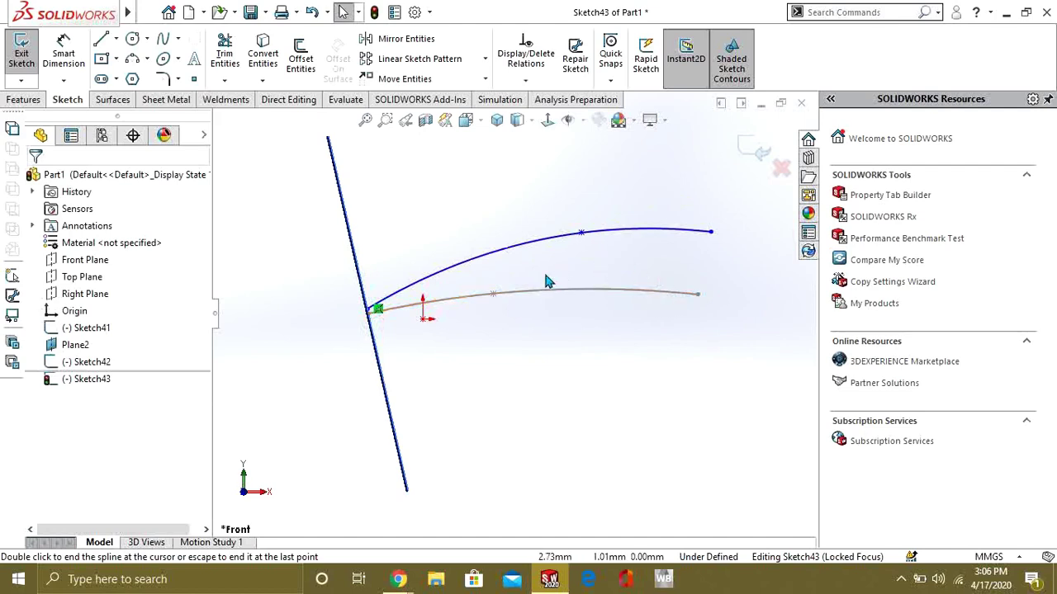
{"action": "left_click", "coordinate": [22, 51]}
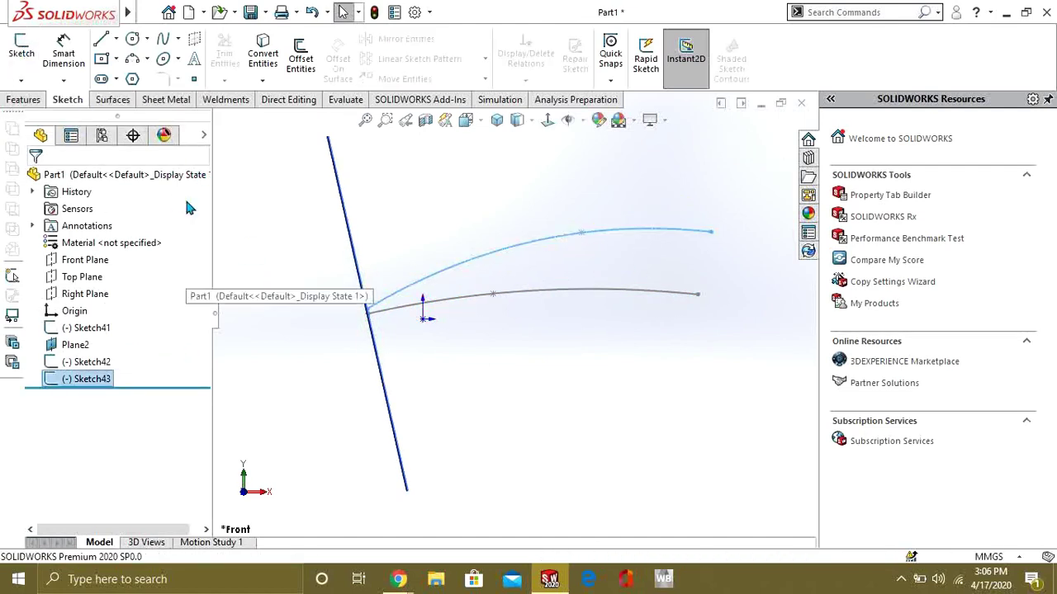
Start a Swept Boss/Base with the lower spline sketch as path and the circle sketch as profile.
{"action": "left_click", "coordinate": [22, 100]}
{"action": "left_click", "coordinate": [123, 39]}
{"action": "mouse_move", "coordinate": [487, 338]}
{"action": "middle_mouse_down"}
{"action": "mouse_move", "coordinate": [533, 330]}
{"action": "mouse_move", "coordinate": [458, 330]}
{"action": "middle_mouse_up"}
{"action": "right_click", "coordinate": [117, 287]}
{"action": "left_click", "coordinate": [147, 292]}
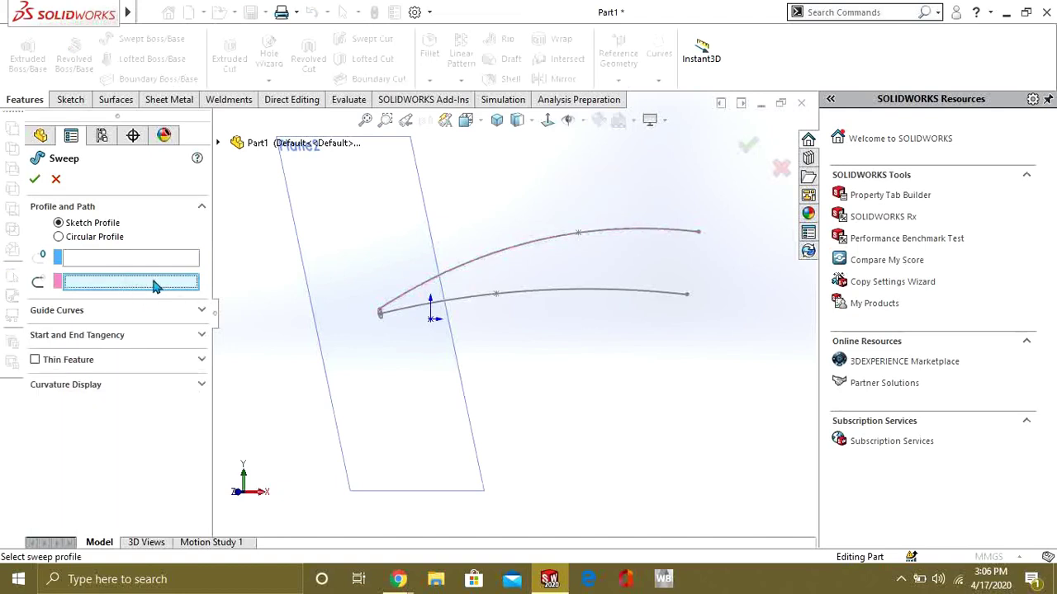
{"action": "left_click", "coordinate": [532, 295]}
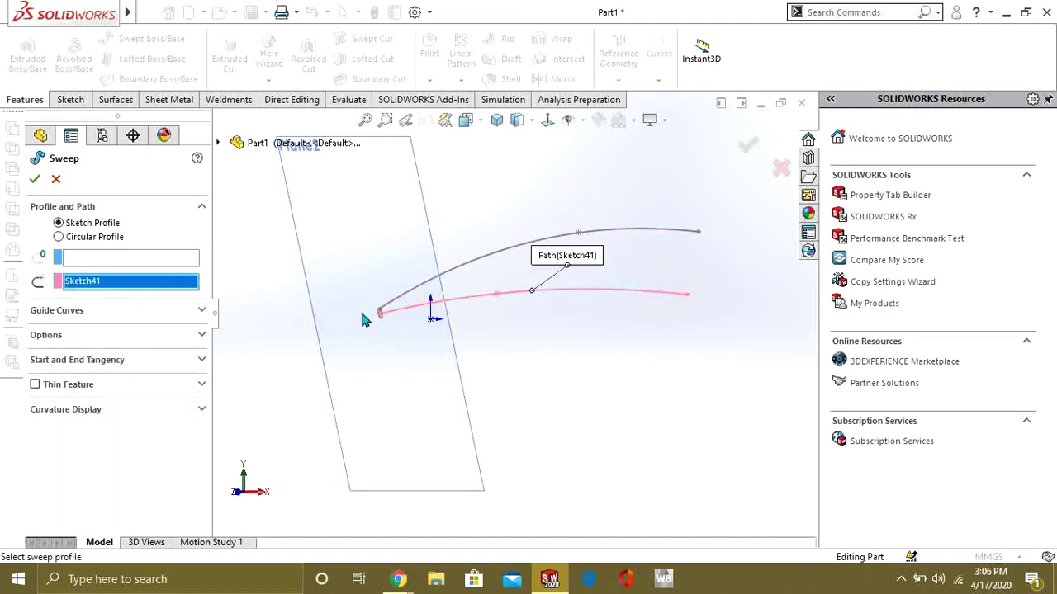
{"action": "left_click", "coordinate": [165, 263]}
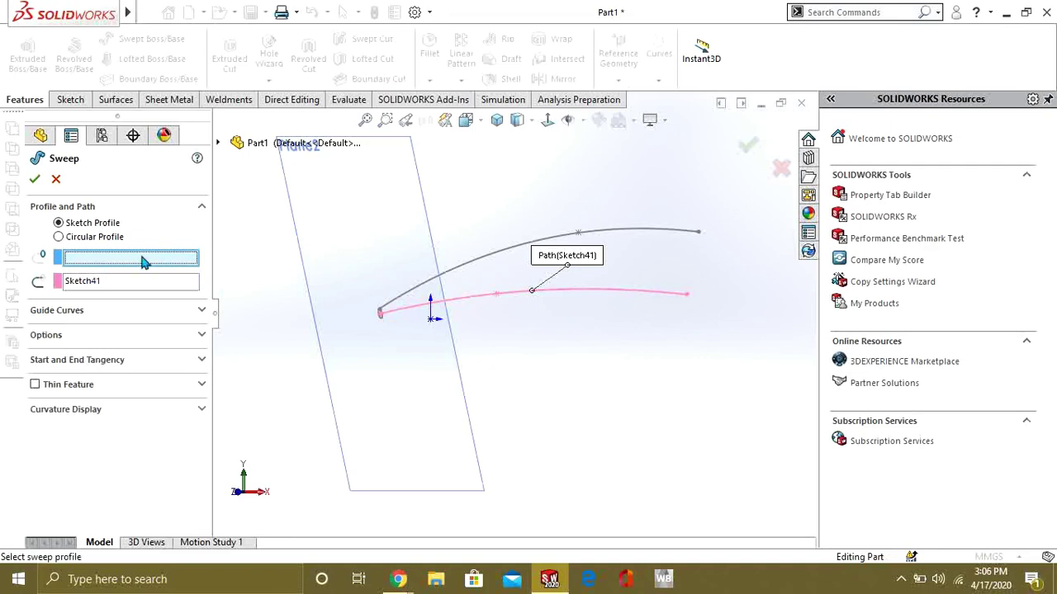
{"action": "scroll", "coordinate": [388, 324], "scroll_direction": "down", "scroll_amount": 5}
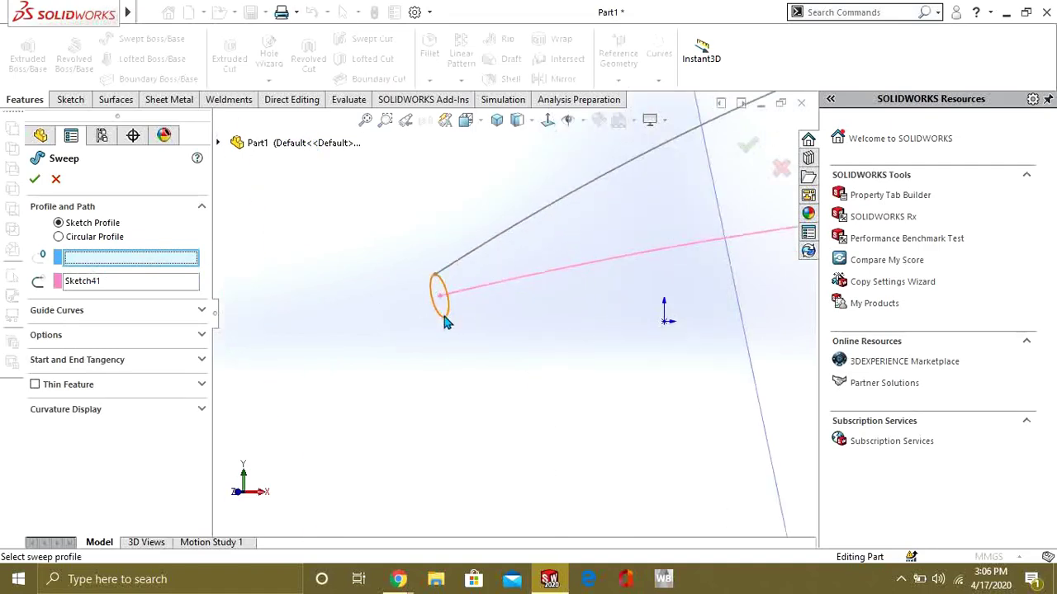
{"action": "left_click", "coordinate": [444, 320]}
Add the upper spline sketch as the sweep's guide curve and create the feature.
{"action": "scroll", "coordinate": [457, 356], "scroll_direction": "up", "scroll_amount": 5}
{"action": "scroll", "coordinate": [526, 304], "scroll_direction": "down", "scroll_amount": 5}
{"action": "left_click", "coordinate": [199, 311]}
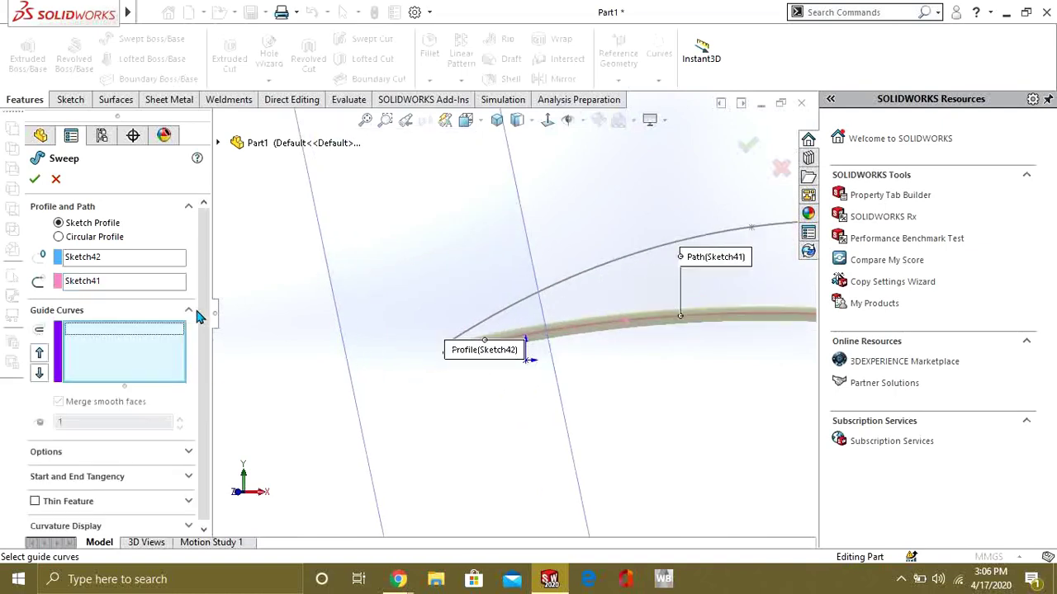
{"action": "left_click", "coordinate": [591, 277]}
{"action": "scroll", "coordinate": [628, 314], "scroll_direction": "up", "scroll_amount": 4}
{"action": "mouse_move", "coordinate": [559, 349]}
{"action": "middle_mouse_down"}
{"action": "mouse_move", "coordinate": [533, 327]}
{"action": "mouse_move", "coordinate": [610, 310]}
{"action": "mouse_move", "coordinate": [583, 335]}
{"action": "mouse_move", "coordinate": [482, 358]}
{"action": "mouse_move", "coordinate": [592, 382]}
{"action": "mouse_move", "coordinate": [573, 335]}
{"action": "middle_mouse_up"}
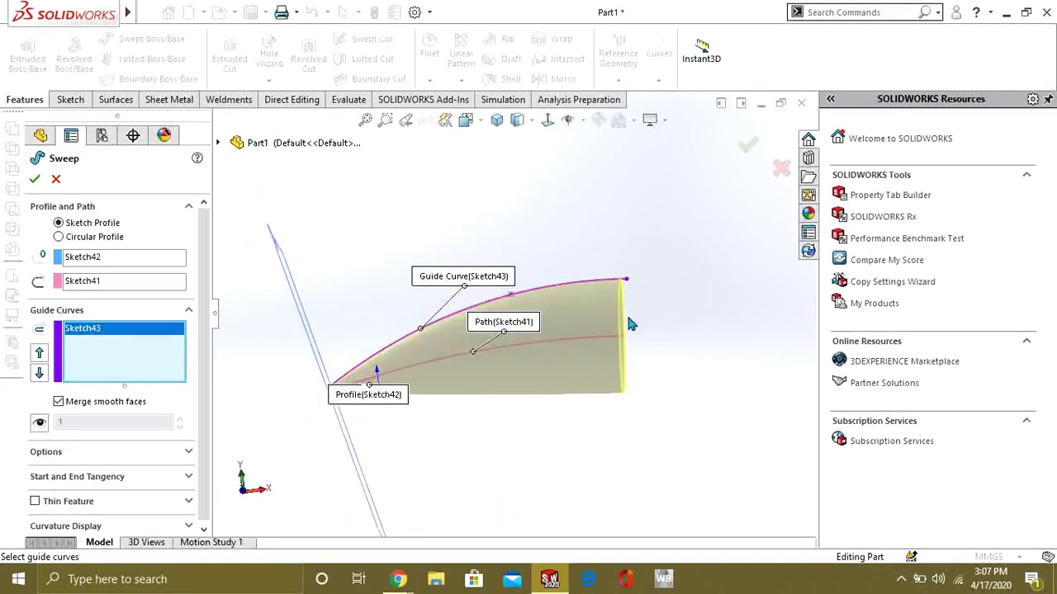
{"action": "left_click", "coordinate": [34, 182]}
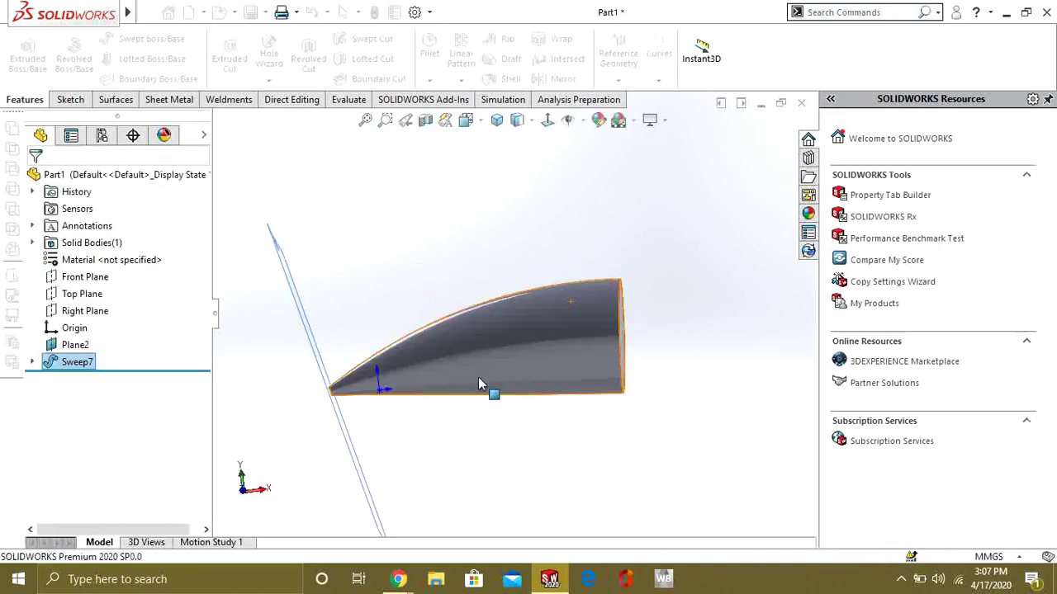
Delete the guide-curve sweep feature while keeping its sketches.
{"action": "right_click", "coordinate": [91, 363]}
{"action": "left_click", "coordinate": [122, 336]}
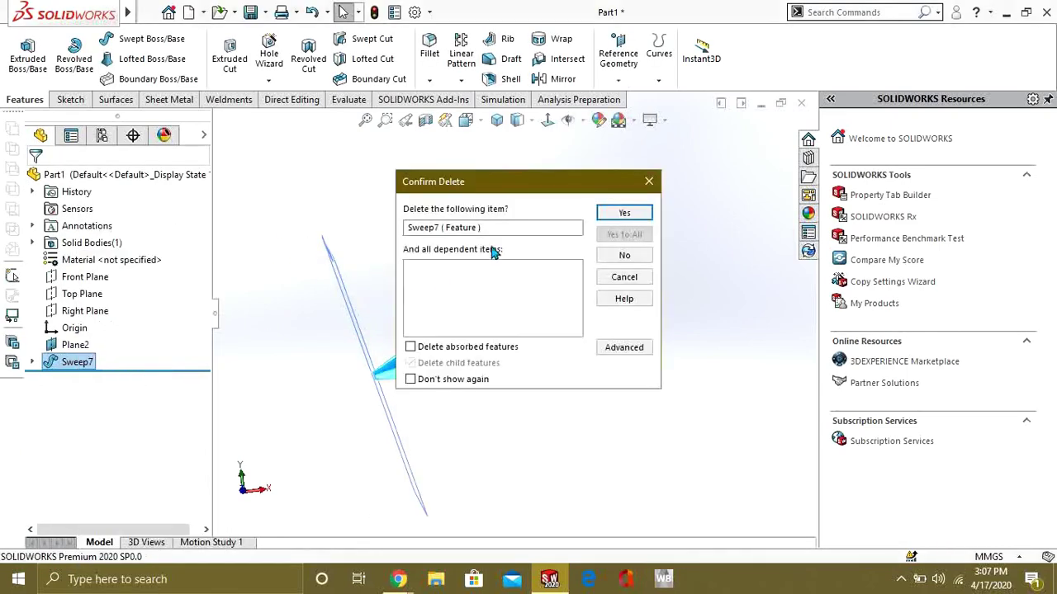
{"action": "left_click", "coordinate": [623, 214]}
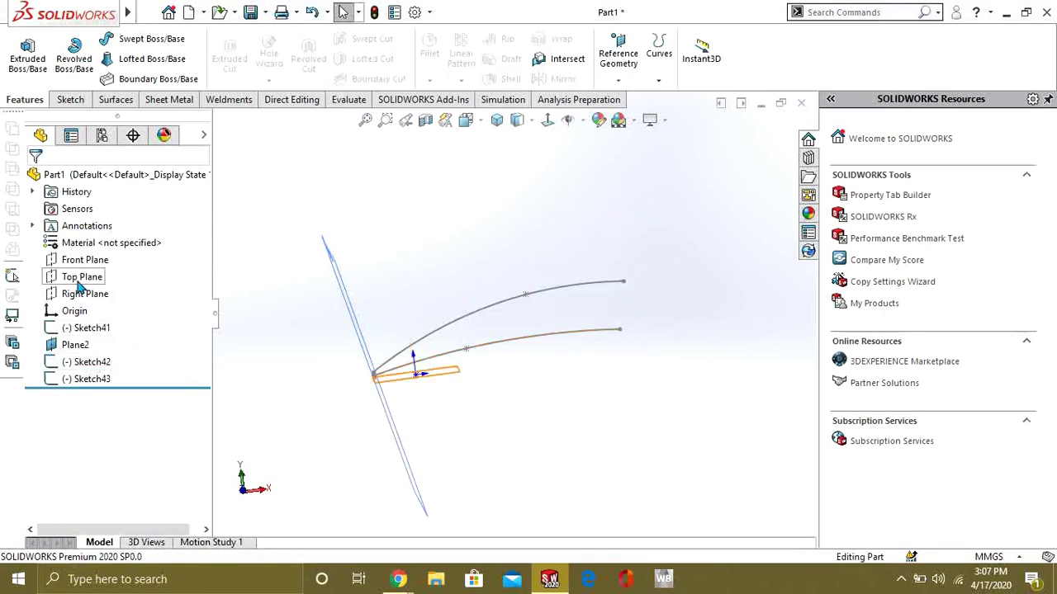
Open a new sketch on the Front Plane and orient the view normal to it.
{"action": "left_click", "coordinate": [85, 259]}
{"action": "left_click", "coordinate": [71, 99]}
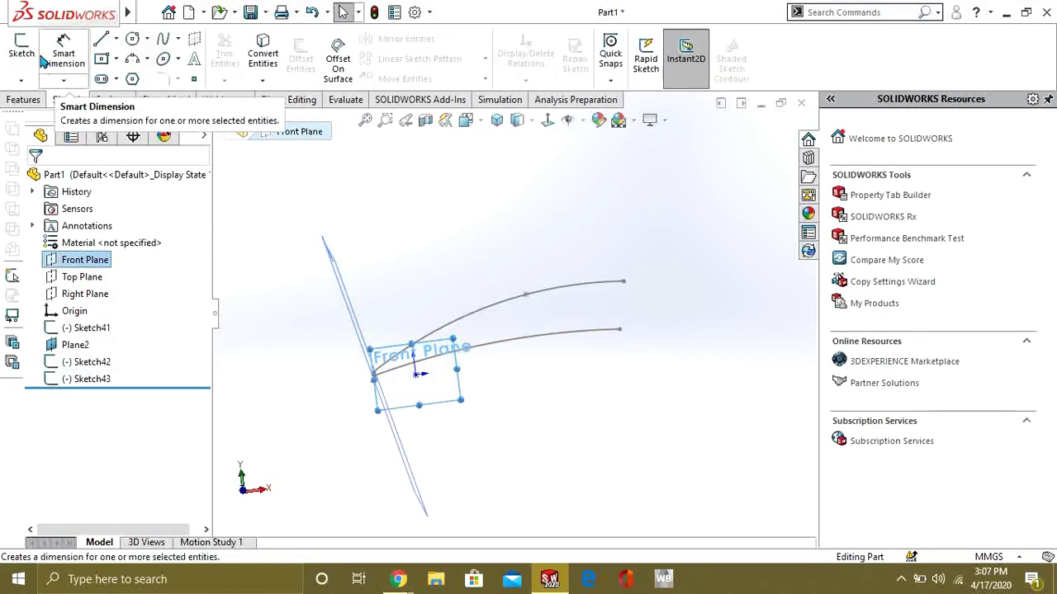
{"action": "left_click", "coordinate": [27, 48]}
{"action": "left_click", "coordinate": [547, 120]}
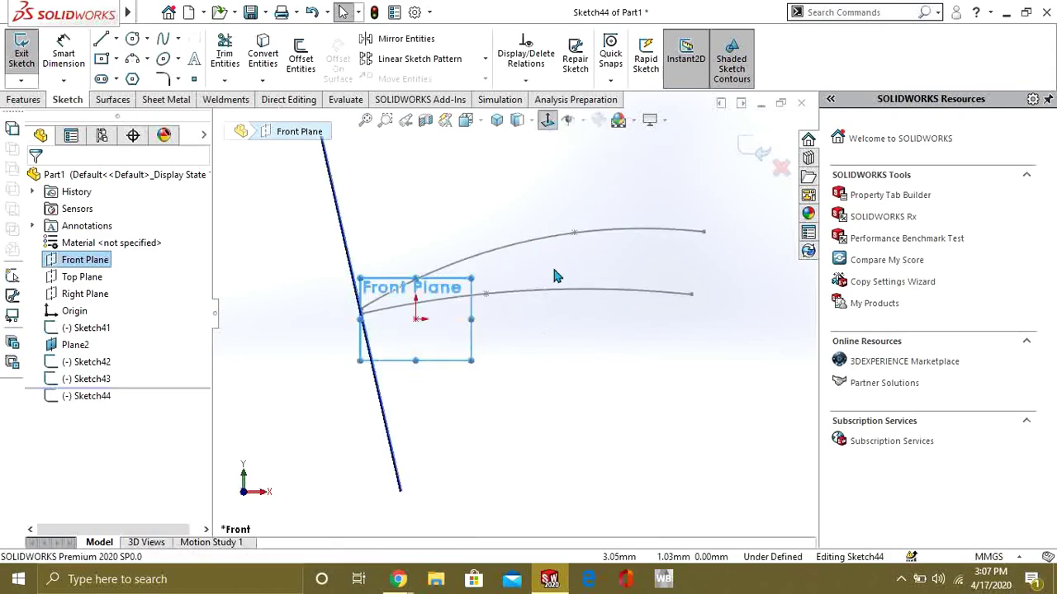
Sketch a three-point spline from the circle's lower edge, sagging below the path to about X 6.3, Y -0.2 mm, and exit the sketch.
{"action": "left_click", "coordinate": [163, 39]}
{"action": "middle_click_drag", "start_coordinate": [376, 349], "coordinate": [584, 323]}
{"action": "left_click", "coordinate": [547, 330]}
{"action": "key", "text": "ctrl+8"}
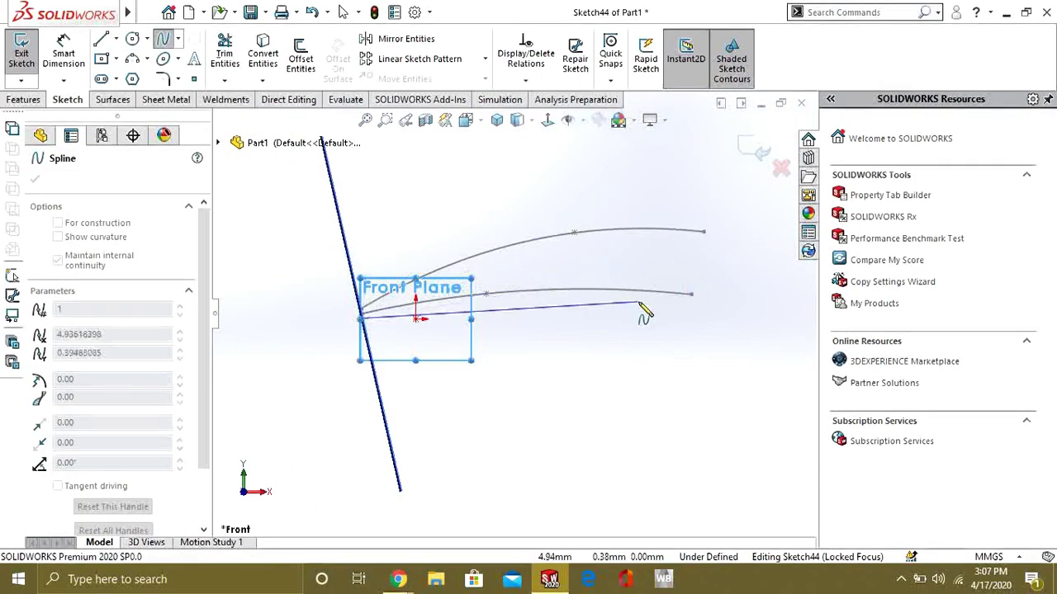
{"action": "left_click", "coordinate": [595, 341]}
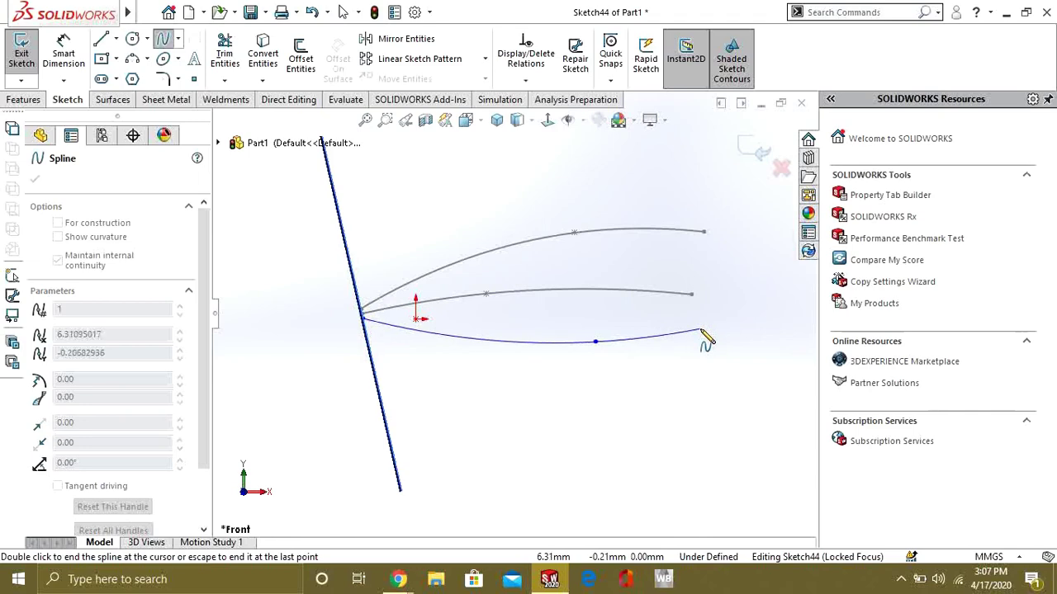
{"action": "double_click", "coordinate": [701, 331]}
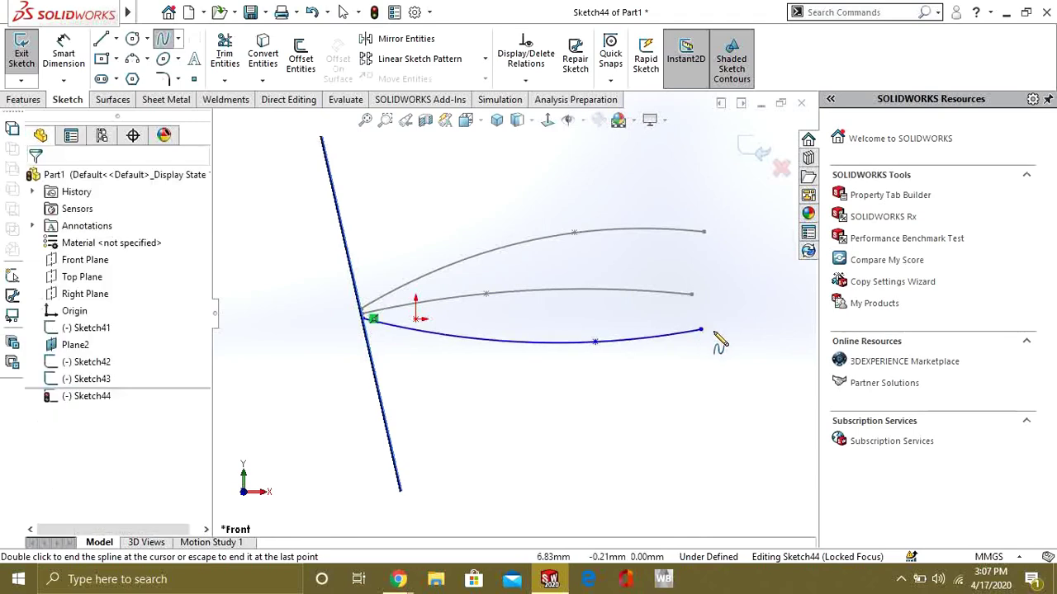
{"action": "left_click", "coordinate": [29, 64]}
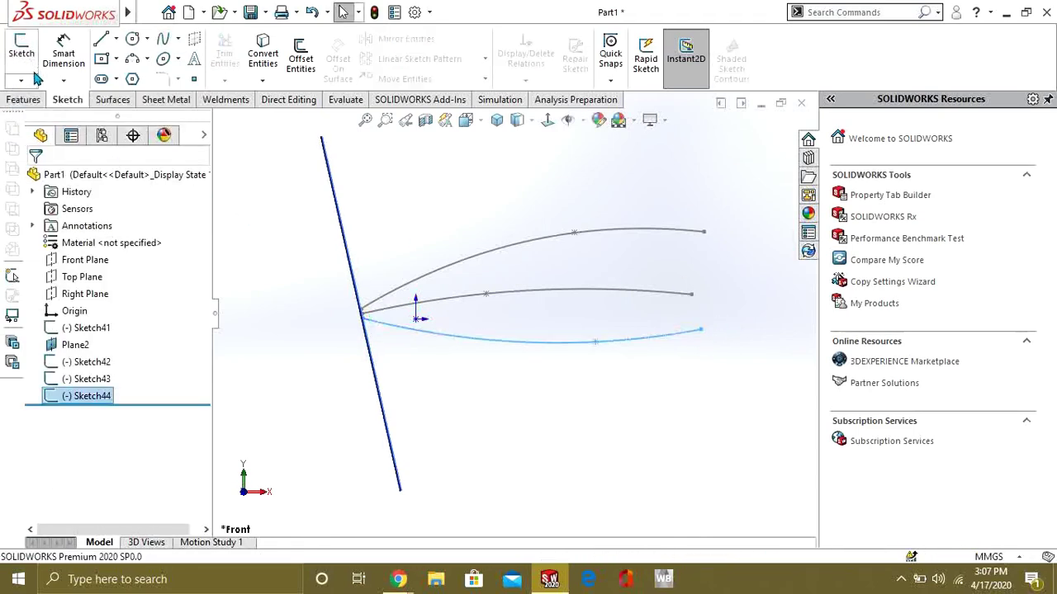
Start a Swept Boss/Base, clear the preselected path, and assign the middle spline as path and the circle as profile.
{"action": "left_click", "coordinate": [23, 99]}
{"action": "left_click", "coordinate": [152, 40]}
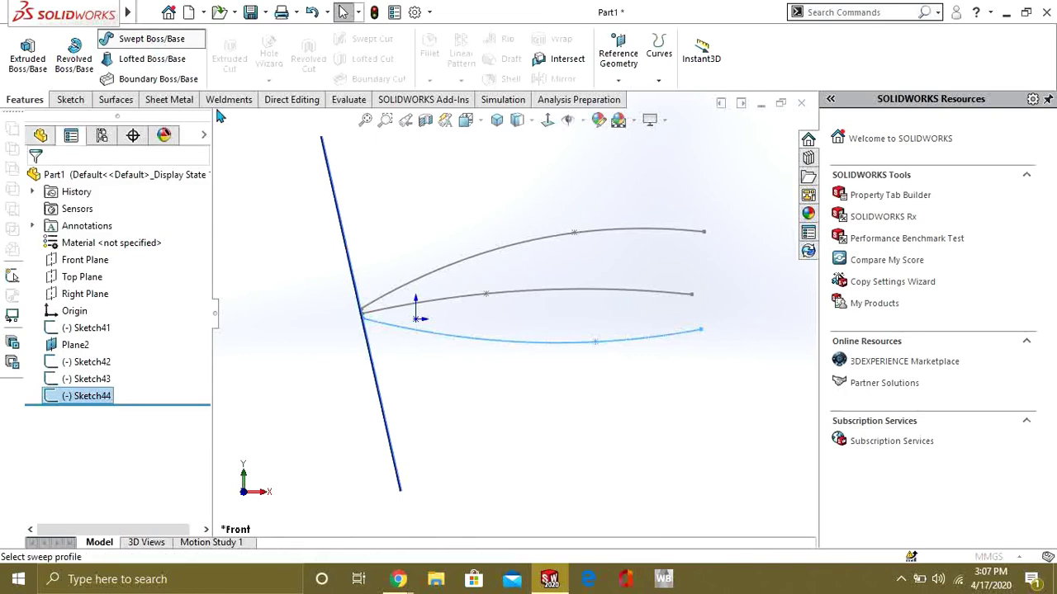
{"action": "right_click", "coordinate": [109, 282]}
{"action": "left_click", "coordinate": [124, 295]}
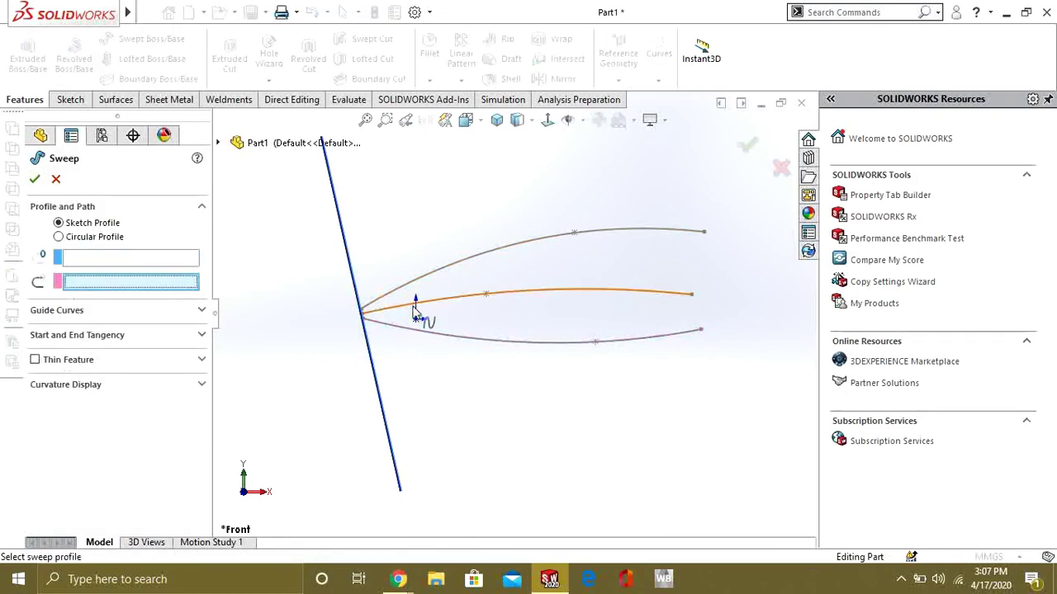
{"action": "left_click", "coordinate": [443, 308]}
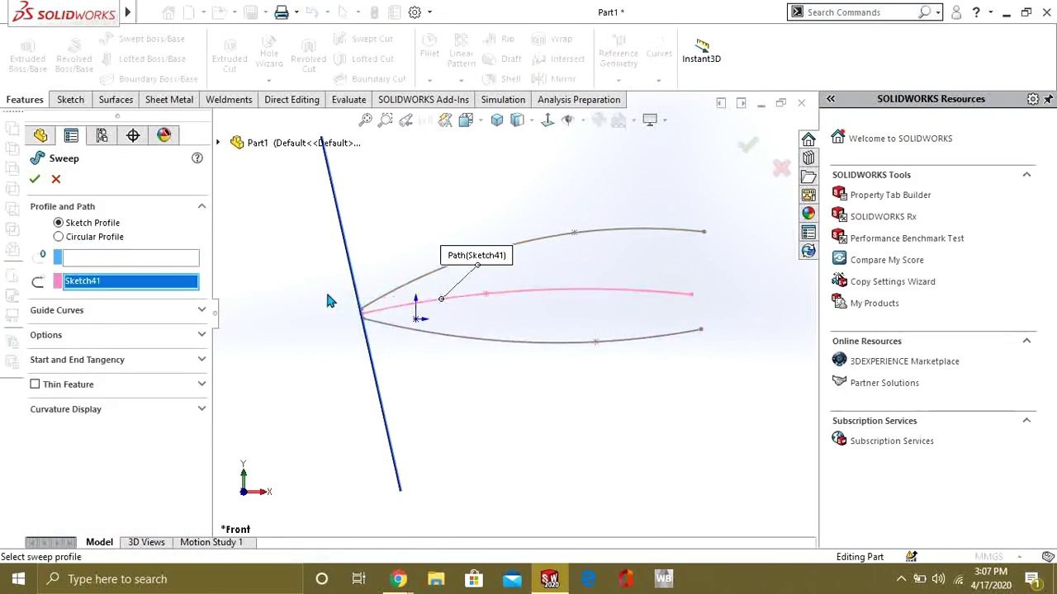
{"action": "middle_click_drag", "start_coordinate": [384, 364], "coordinate": [397, 295]}
{"action": "scroll", "coordinate": [432, 325], "scroll_direction": "down", "scroll_amount": 5}
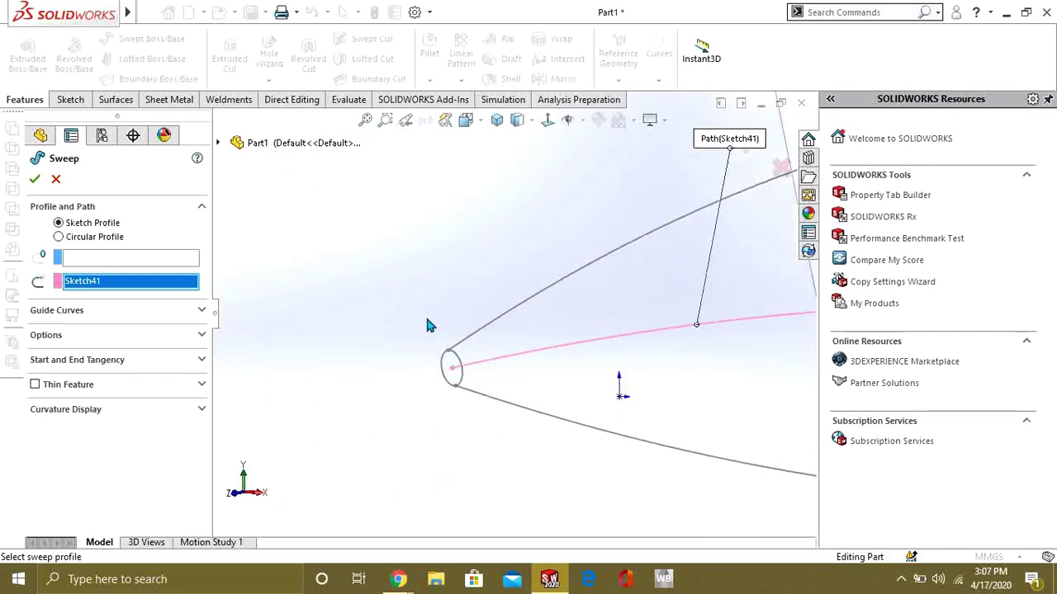
{"action": "left_click", "coordinate": [162, 261]}
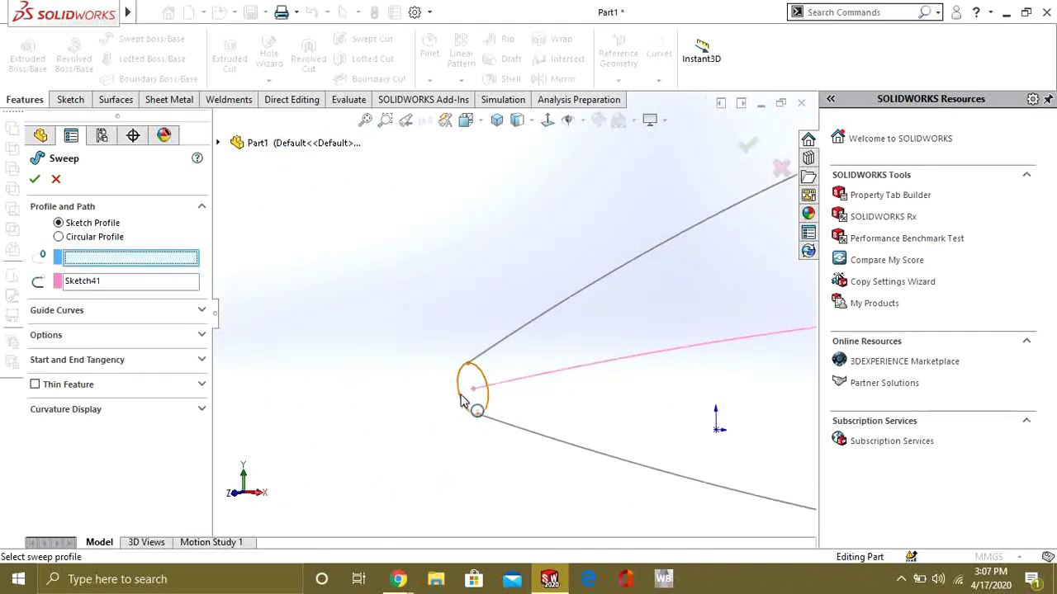
{"action": "left_click", "coordinate": [461, 399]}
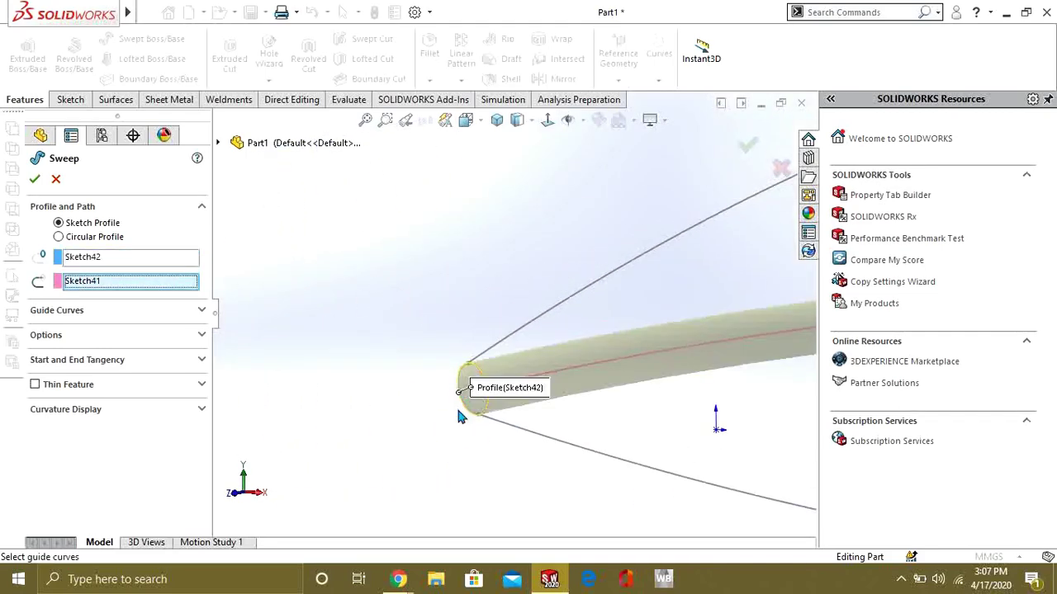
Add the upper and lower spline sketches as guide curves and create the sweep.
{"action": "left_click", "coordinate": [159, 315]}
{"action": "scroll", "coordinate": [495, 334], "scroll_direction": "up", "scroll_amount": 3}
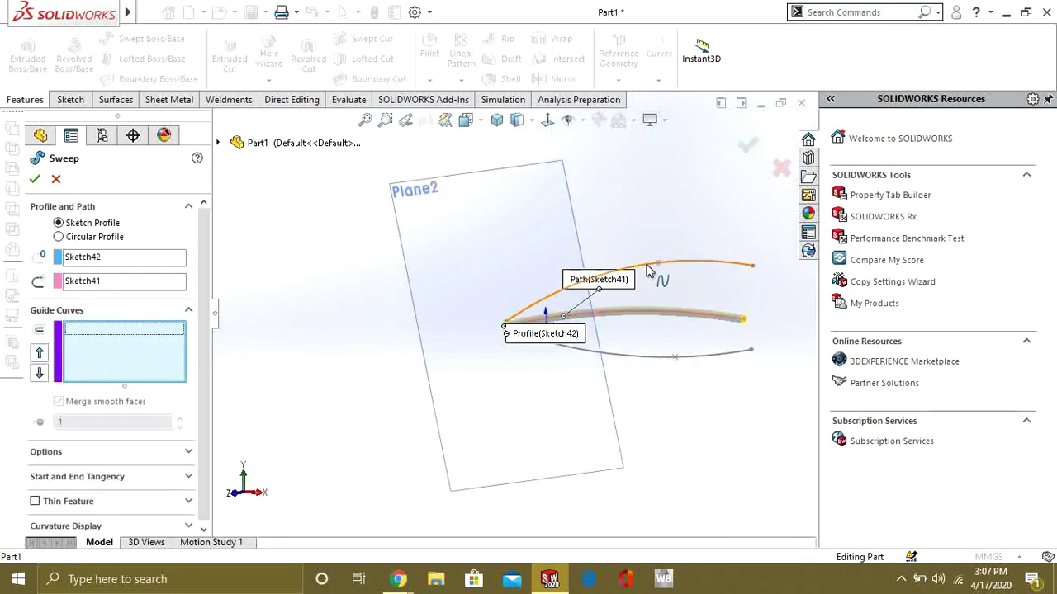
{"action": "left_click", "coordinate": [650, 268]}
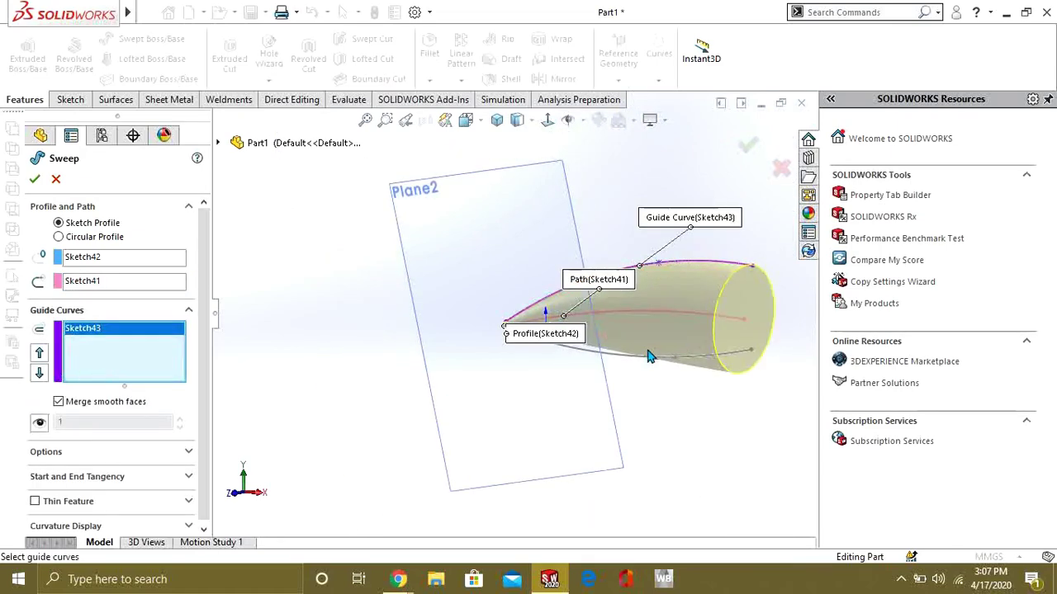
{"action": "left_click", "coordinate": [624, 363]}
{"action": "mouse_move", "coordinate": [641, 385]}
{"action": "middle_mouse_down"}
{"action": "mouse_move", "coordinate": [685, 377]}
{"action": "mouse_move", "coordinate": [715, 406]}
{"action": "middle_mouse_up"}
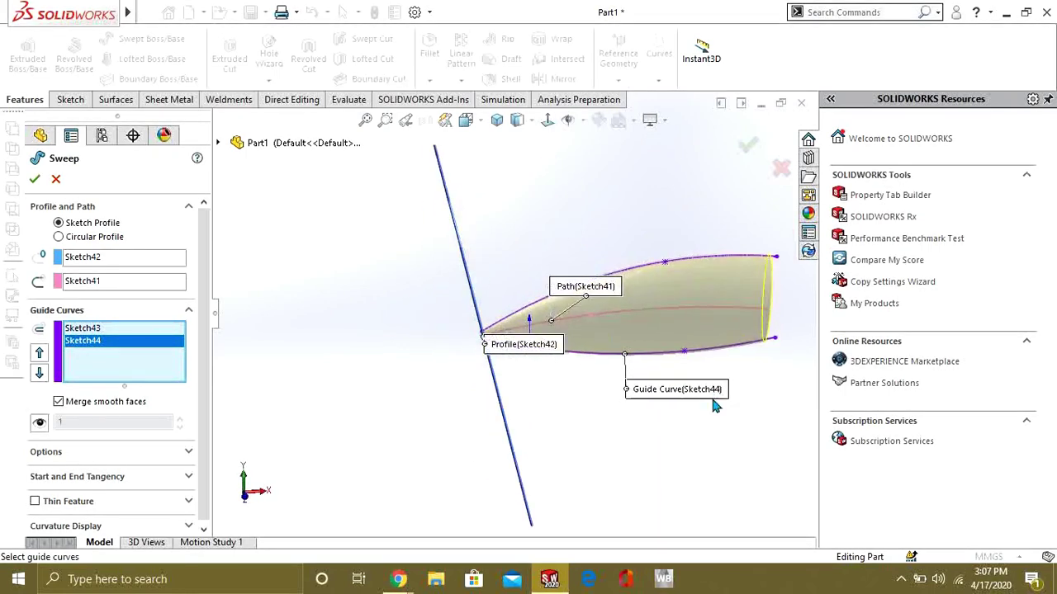
{"action": "left_click", "coordinate": [36, 183]}
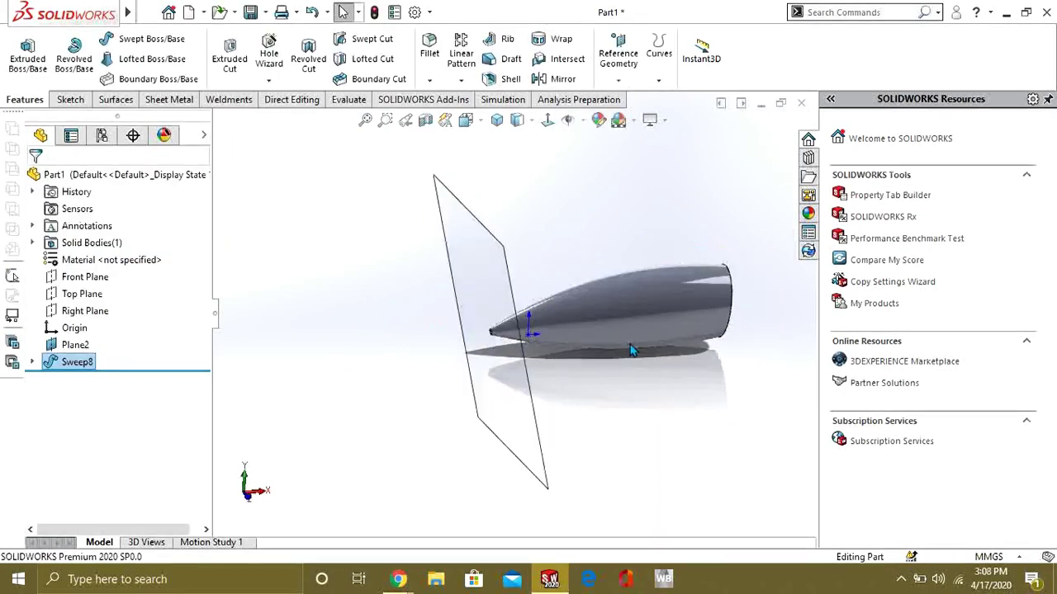
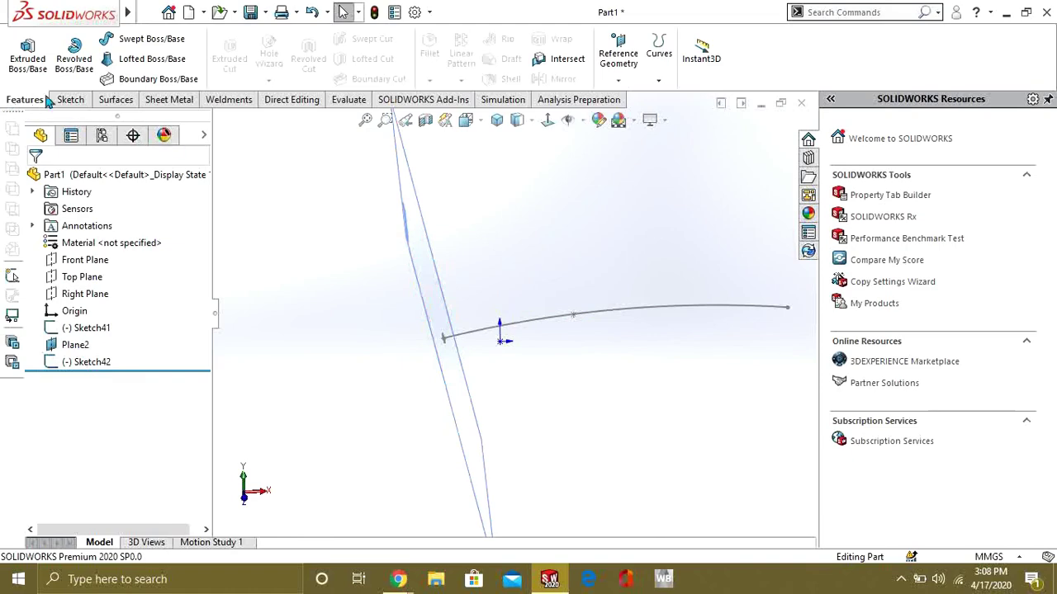
Start a Swept Boss/Base with the circle sketch as profile and the remaining spline as path.
{"action": "left_click", "coordinate": [144, 39]}
{"action": "middle_click_drag", "start_coordinate": [503, 330], "coordinate": [467, 337]}
{"action": "left_click", "coordinate": [459, 329]}
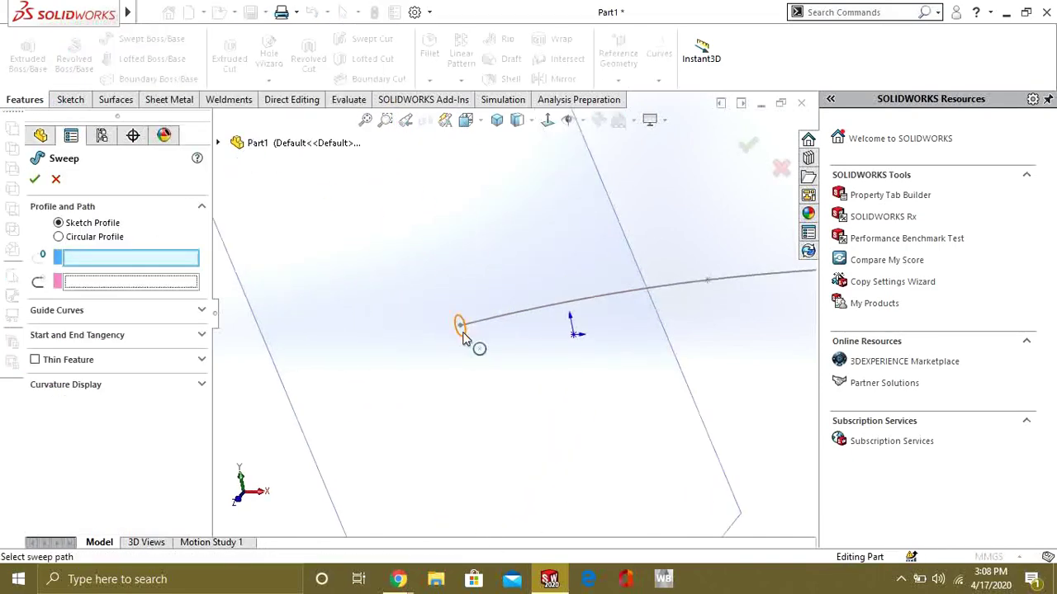
{"action": "left_click", "coordinate": [561, 309]}
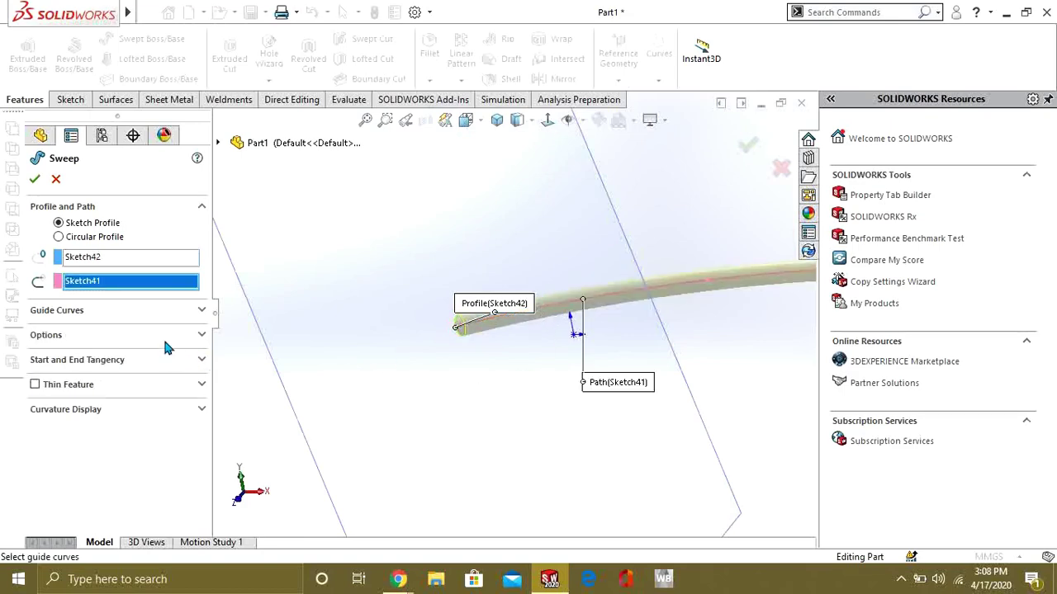
Set the sweep's profile twist to Specify Twist Value, with twist control in revolutions and a value of 50.
{"action": "left_click", "coordinate": [163, 336]}
{"action": "middle_click_drag", "start_coordinate": [611, 318], "coordinate": [289, 399]}
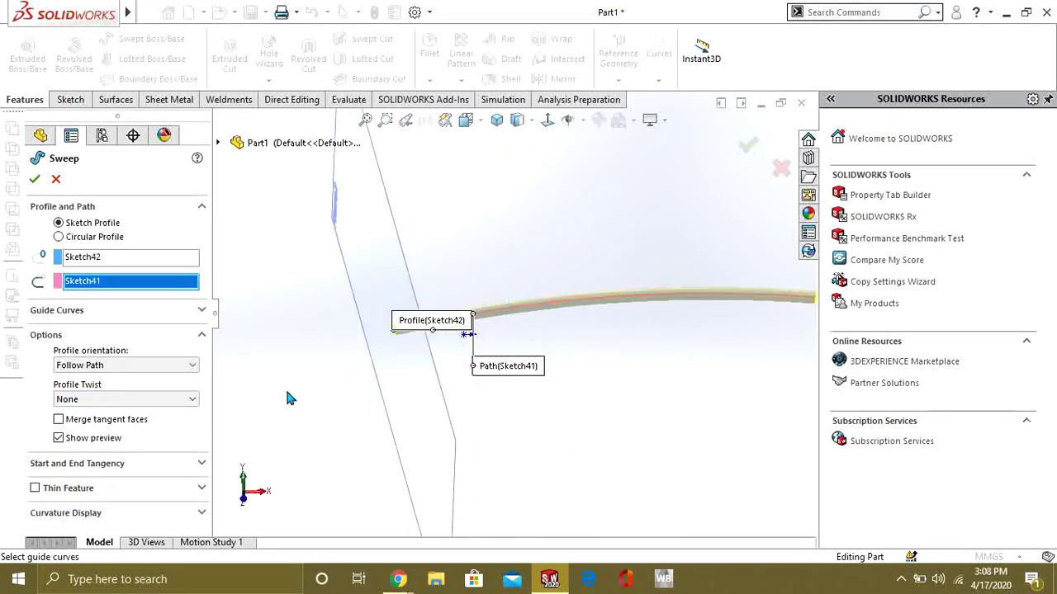
{"action": "left_click", "coordinate": [145, 400]}
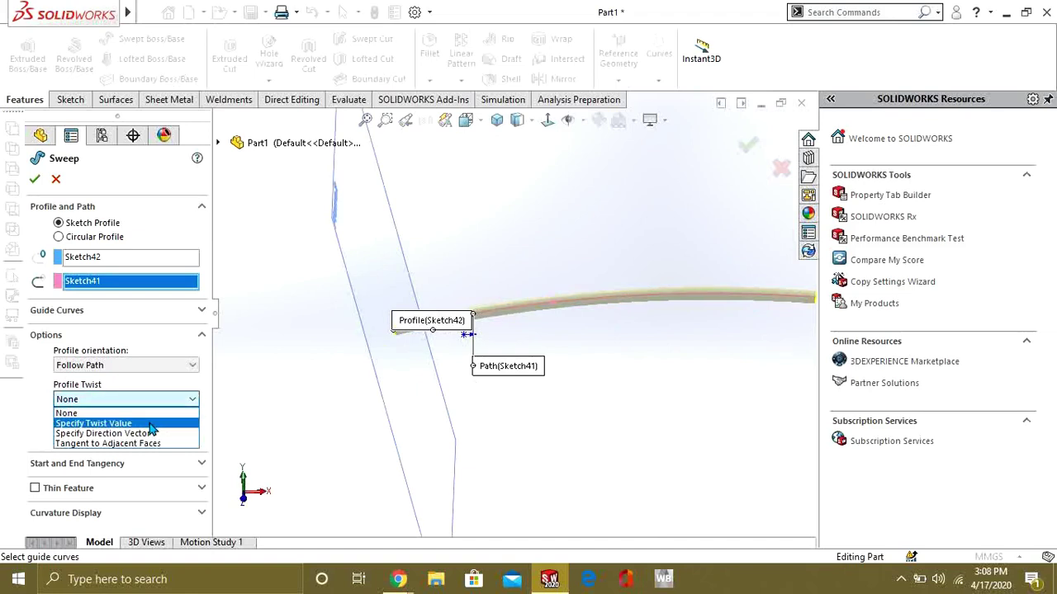
{"action": "left_click", "coordinate": [124, 423]}
{"action": "key", "text": "ctrl+7"}
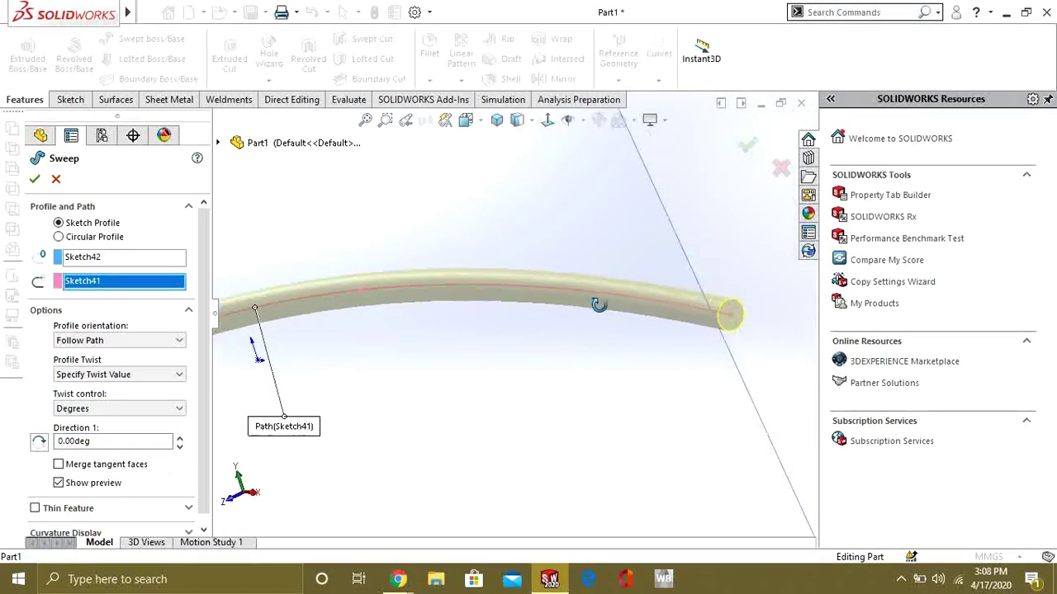
{"action": "left_click", "coordinate": [168, 410]}
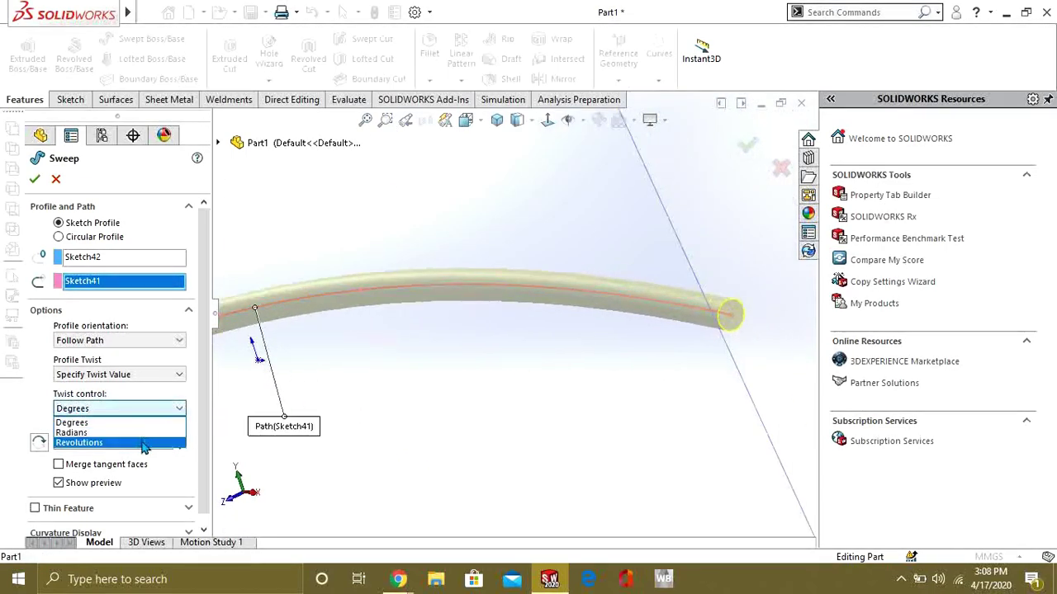
{"action": "left_click", "coordinate": [144, 443]}
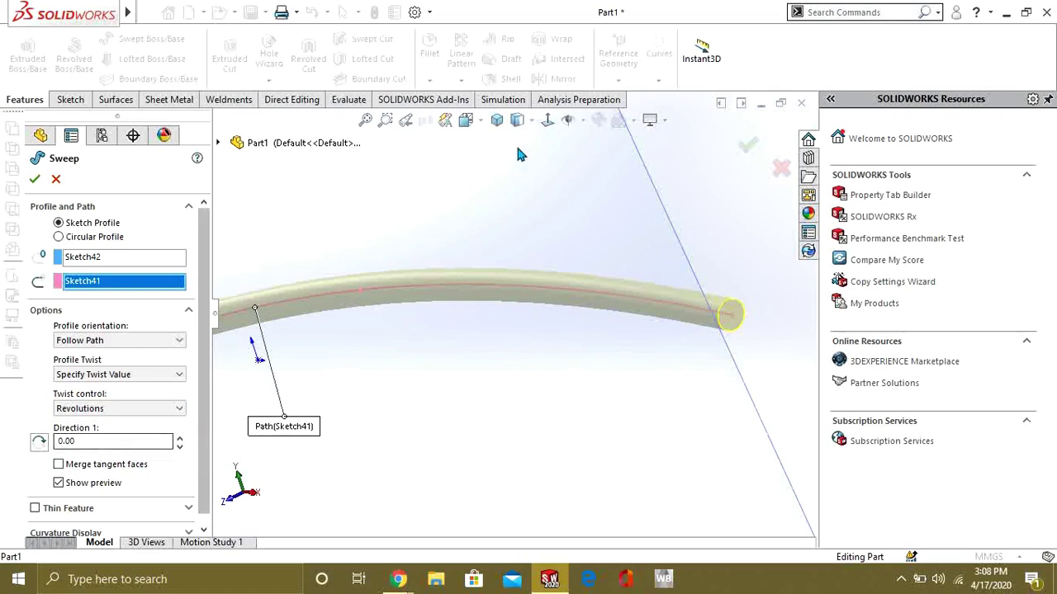
{"action": "left_click", "coordinate": [466, 119]}
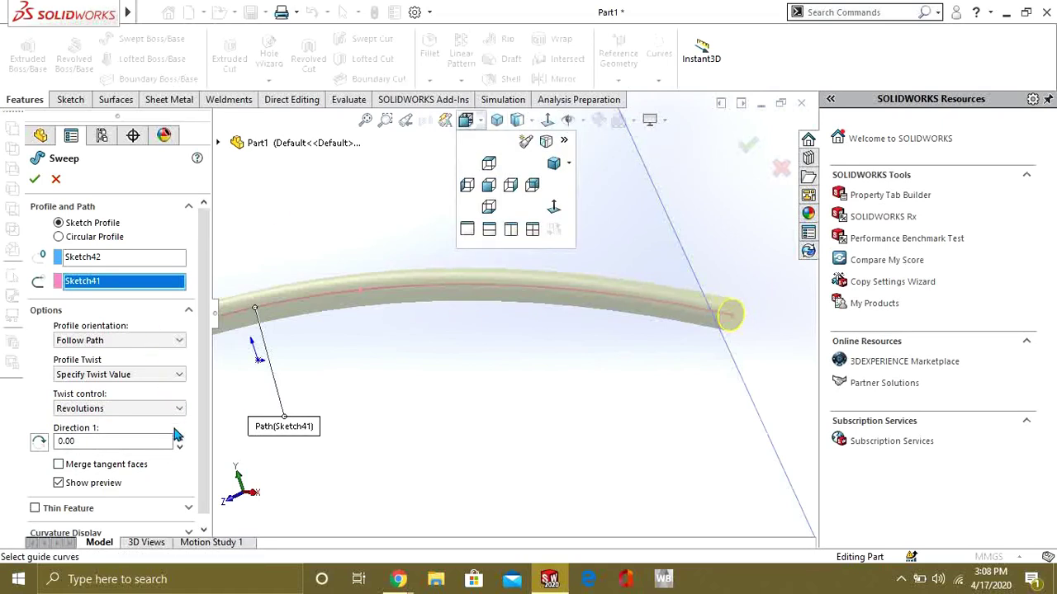
{"action": "left_click", "coordinate": [128, 444]}
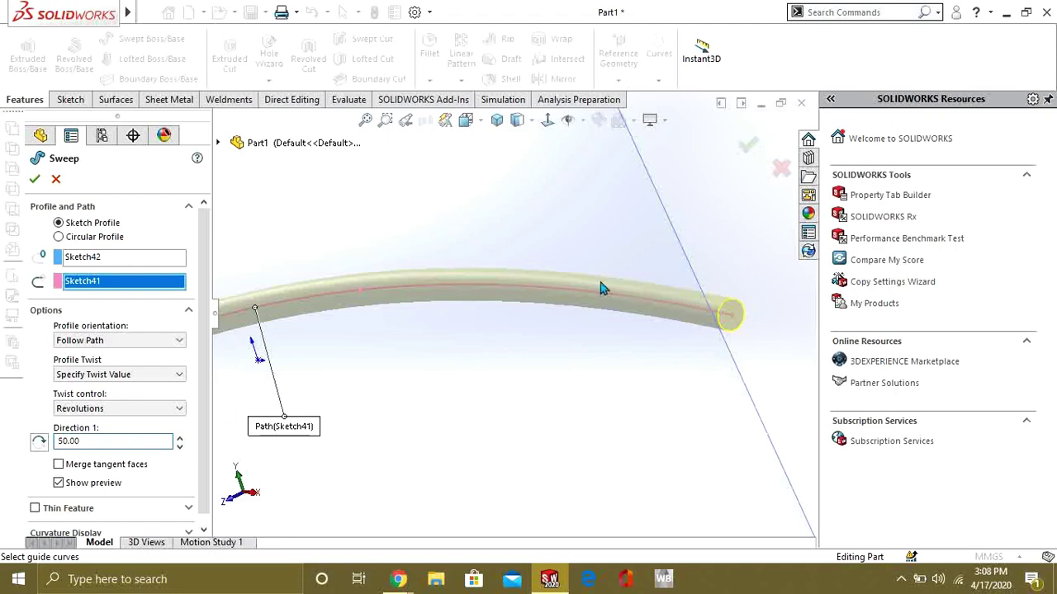
Examine the twisted sweep preview up close along its surface and at its circular end face.
{"action": "scroll", "coordinate": [601, 288], "scroll_direction": "down", "scroll_amount": 6}
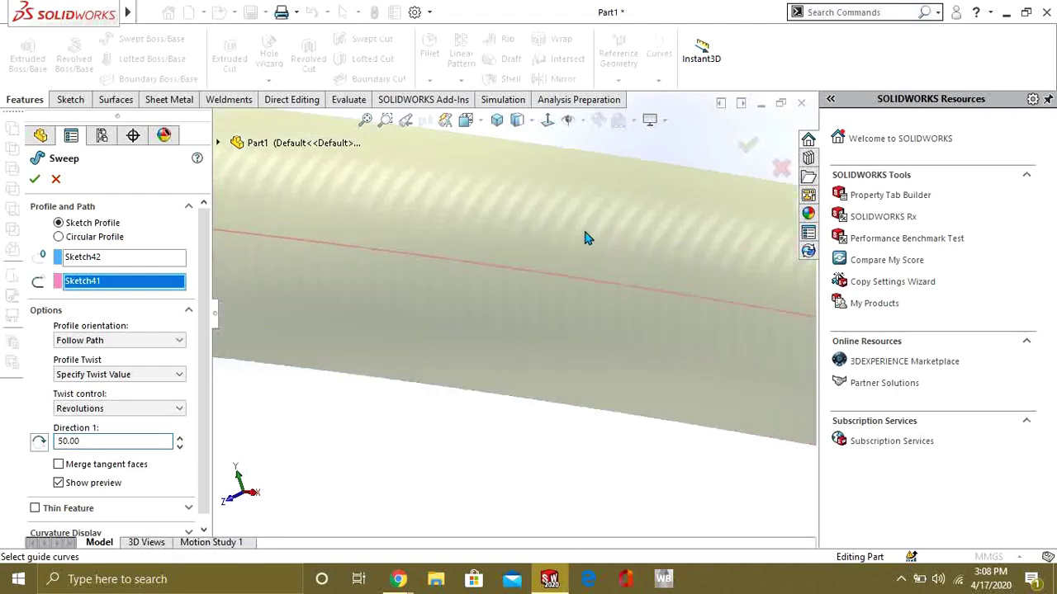
{"action": "scroll", "coordinate": [570, 233], "scroll_direction": "up", "scroll_amount": 5}
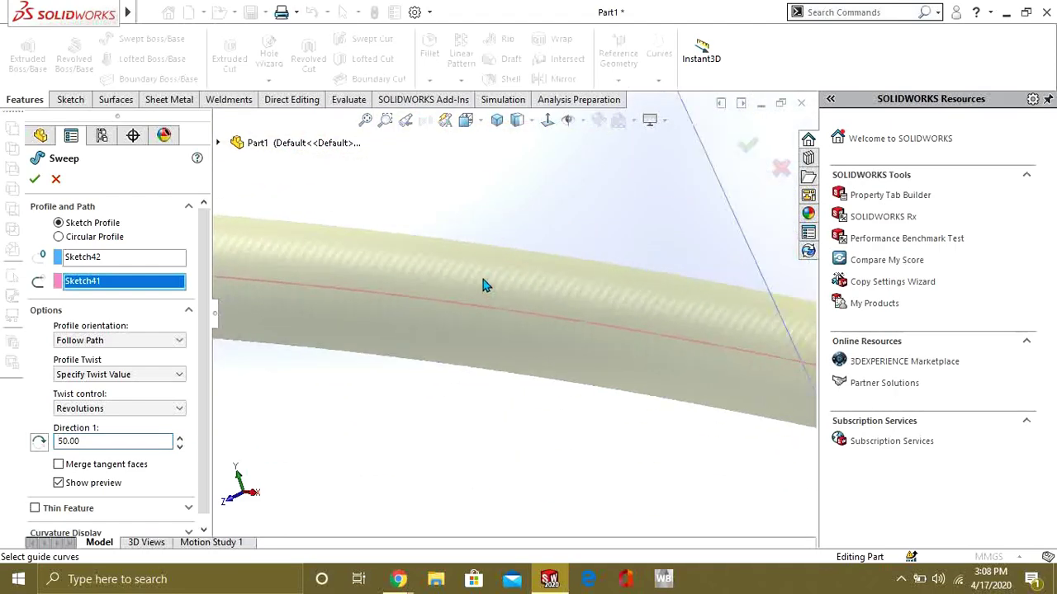
{"action": "scroll", "coordinate": [486, 285], "scroll_direction": "down", "scroll_amount": 5}
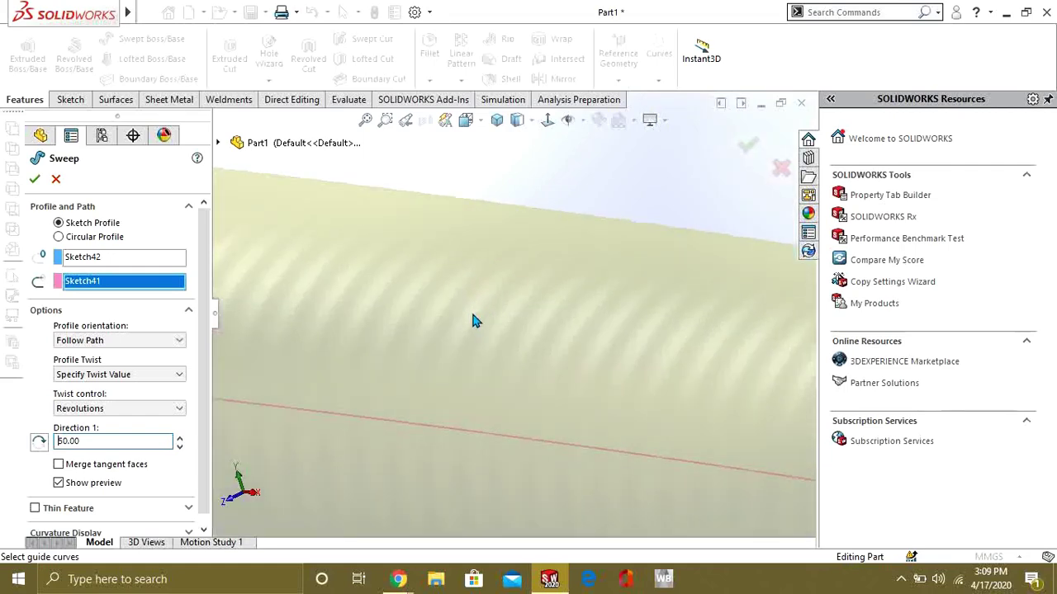
{"action": "scroll", "coordinate": [472, 320], "scroll_direction": "up", "scroll_amount": 8}
{"action": "scroll", "coordinate": [363, 328], "scroll_direction": "down", "scroll_amount": 8}
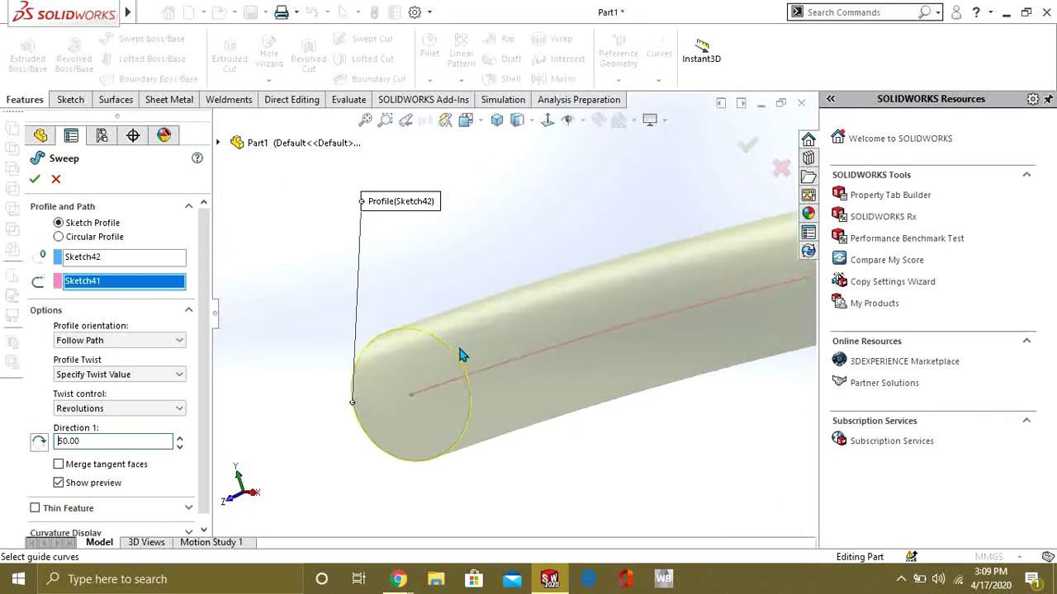
{"action": "scroll", "coordinate": [460, 355], "scroll_direction": "down", "scroll_amount": 4}
{"action": "scroll", "coordinate": [455, 377], "scroll_direction": "up", "scroll_amount": 6}
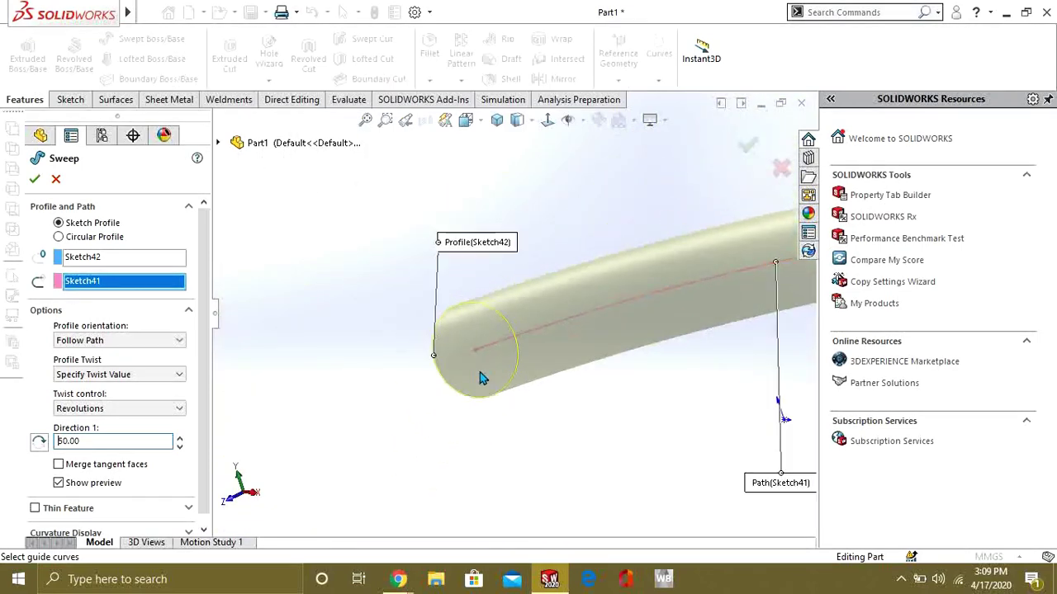
{"action": "scroll", "coordinate": [510, 343], "scroll_direction": "up", "scroll_amount": 2}
{"action": "middle_click_drag", "start_coordinate": [512, 329], "coordinate": [466, 421]}
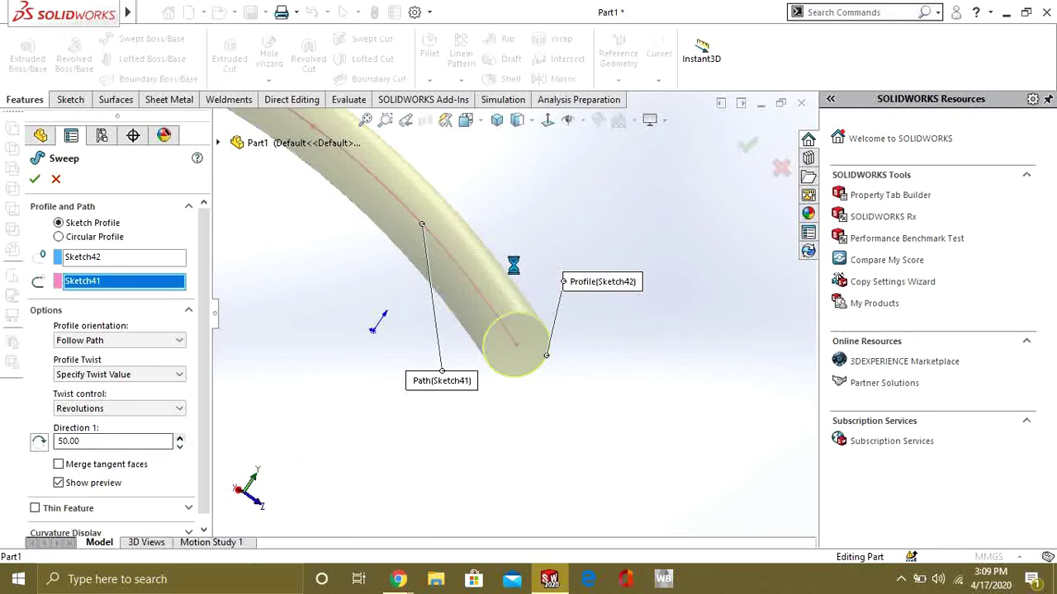
{"action": "scroll", "coordinate": [513, 265], "scroll_direction": "down", "scroll_amount": 4}
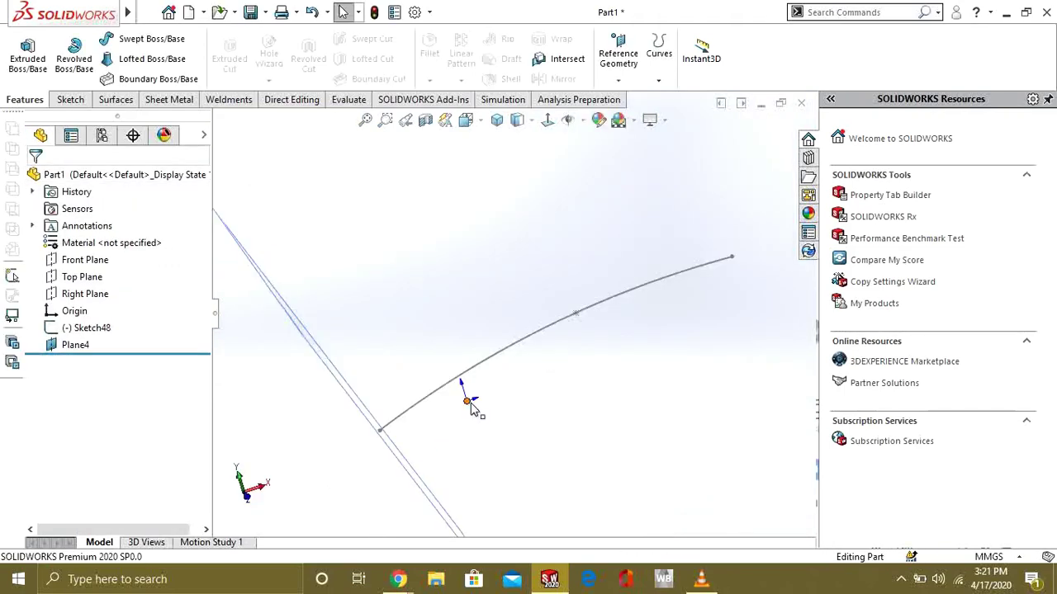
Sketch a six-sided polygon on Plane4, centred on the spline's endpoint, with an inscribed circle of about 0.31 mm.
{"action": "middle_click_drag", "start_coordinate": [469, 401], "coordinate": [347, 370]}
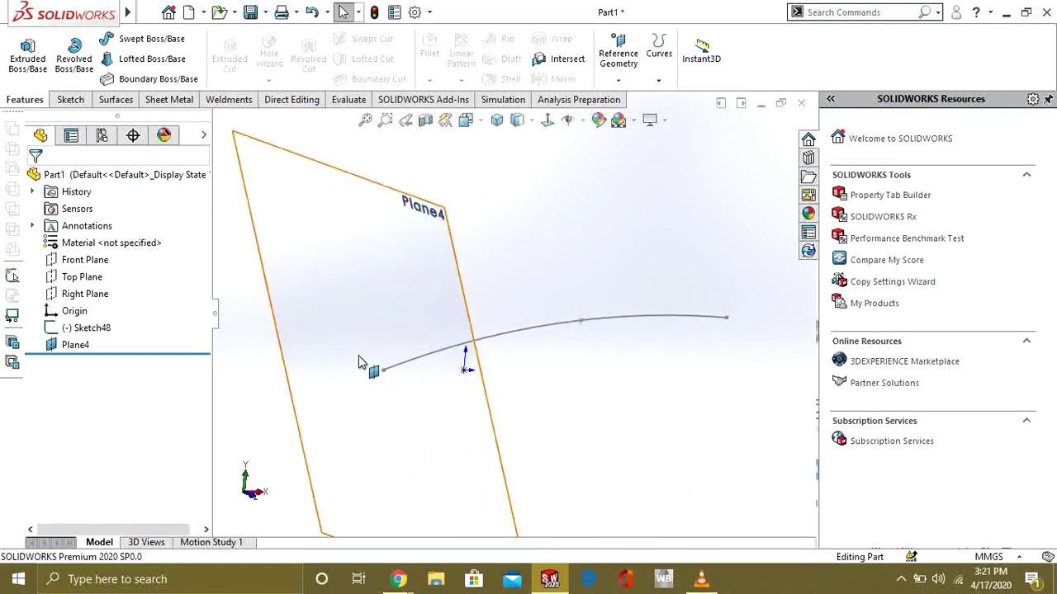
{"action": "scroll", "coordinate": [378, 355], "scroll_direction": "down", "scroll_amount": 2}
{"action": "middle_click_drag", "start_coordinate": [469, 372], "coordinate": [558, 326]}
{"action": "middle_click_drag", "start_coordinate": [495, 344], "coordinate": [518, 334]}
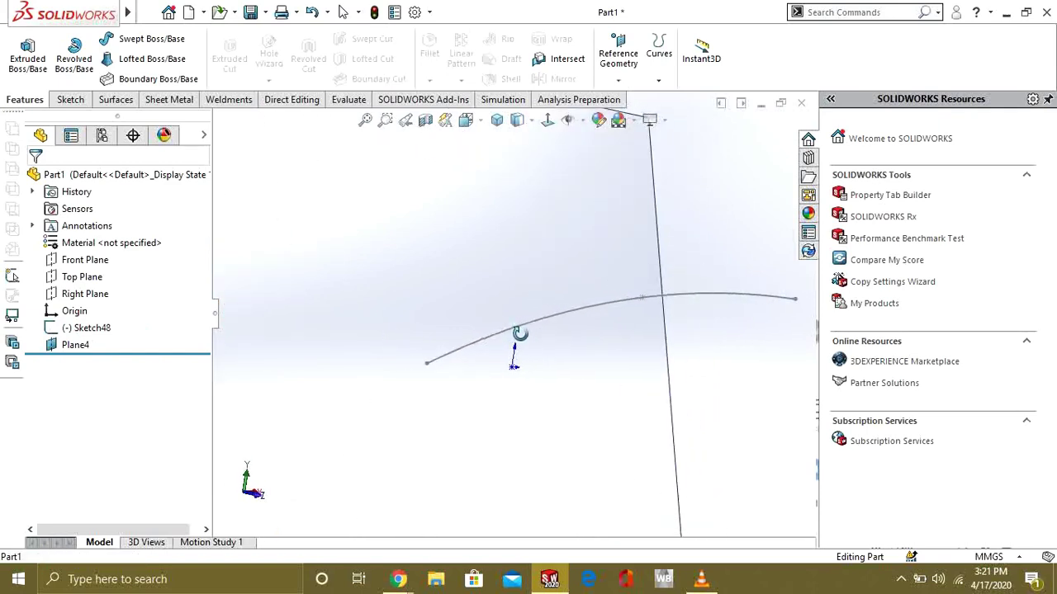
{"action": "left_click", "coordinate": [75, 345]}
{"action": "left_click", "coordinate": [70, 100]}
{"action": "left_click", "coordinate": [22, 53]}
{"action": "left_click", "coordinate": [535, 121]}
{"action": "left_click", "coordinate": [562, 149]}
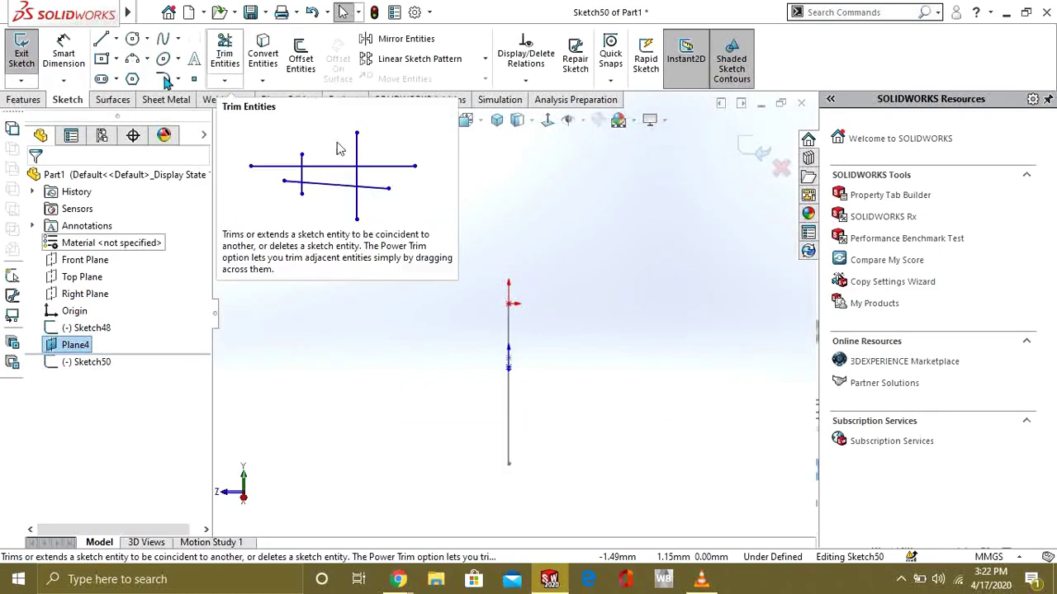
{"action": "left_click", "coordinate": [133, 79]}
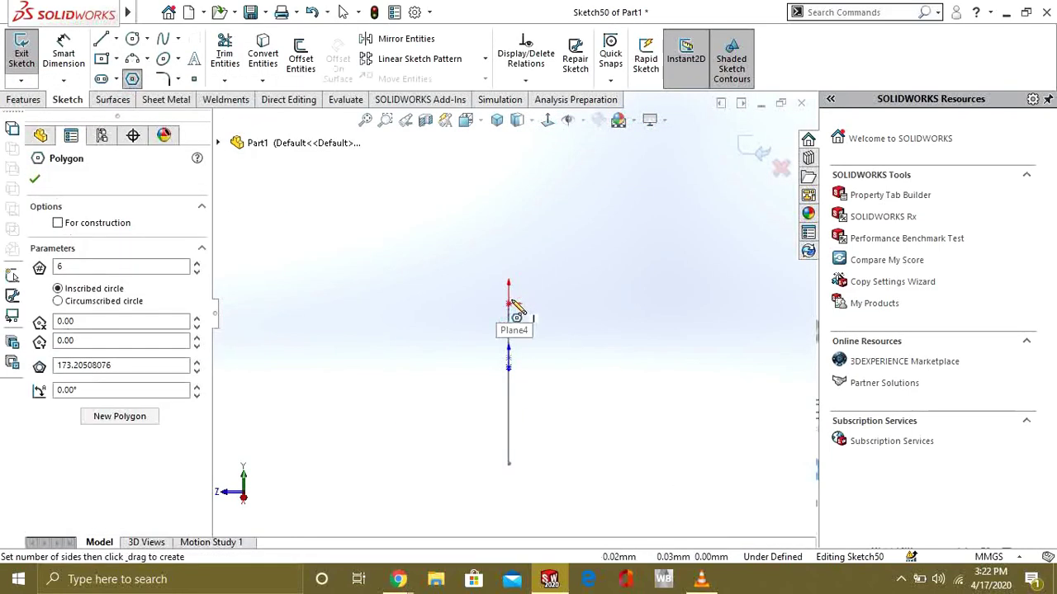
{"action": "left_click_drag", "start_coordinate": [508, 303], "coordinate": [538, 309]}
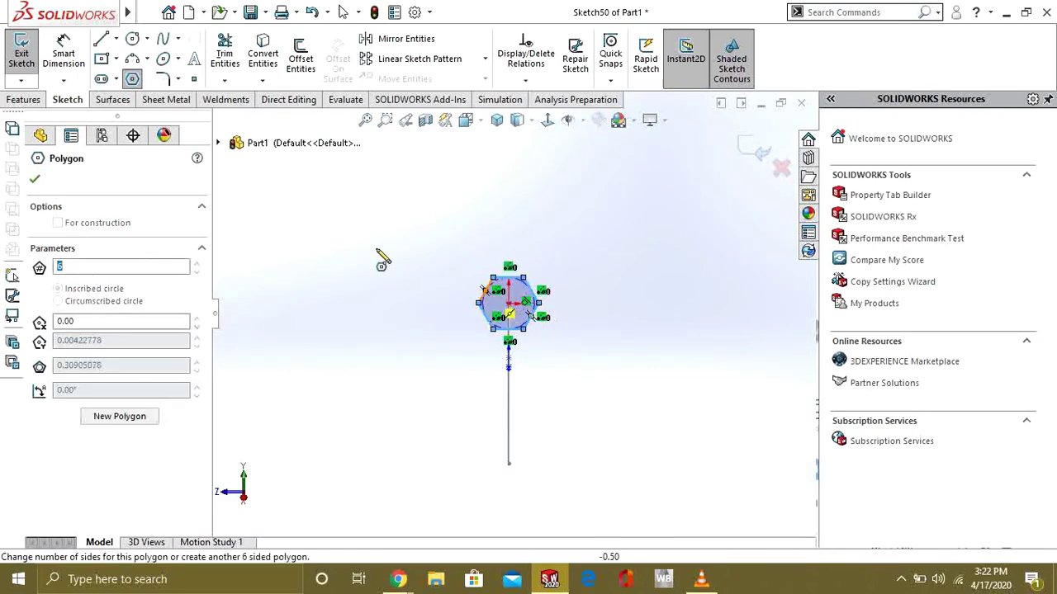
{"action": "left_click", "coordinate": [21, 54]}
Start a Swept Boss/Base with the hexagon sketch as profile and the spline as path.
{"action": "left_click", "coordinate": [23, 99]}
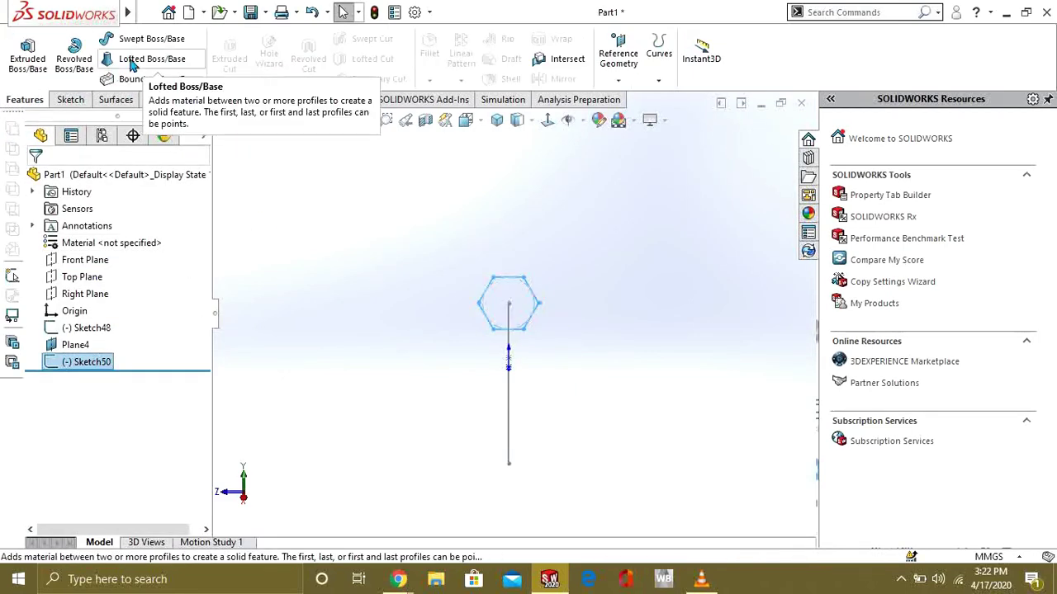
{"action": "left_click", "coordinate": [151, 39]}
{"action": "mouse_move", "coordinate": [582, 351]}
{"action": "middle_mouse_down"}
{"action": "mouse_move", "coordinate": [534, 371]}
{"action": "mouse_move", "coordinate": [555, 319]}
{"action": "middle_mouse_up"}
{"action": "left_click", "coordinate": [556, 316]}
{"action": "scroll", "coordinate": [427, 358], "scroll_direction": "up", "scroll_amount": 3}
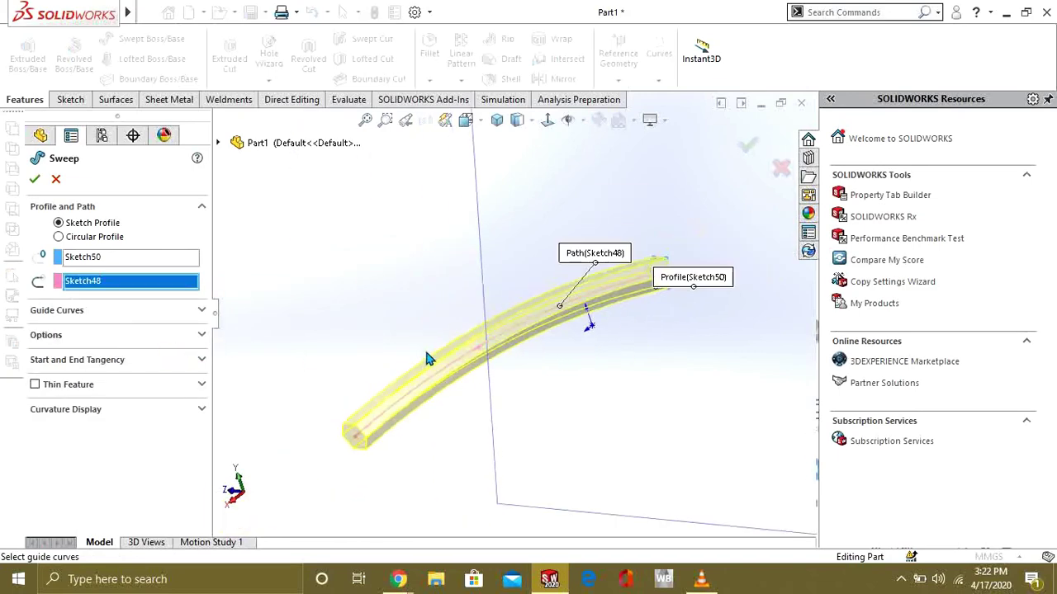
Set the hexagonal sweep's profile twist to Specify Twist Value, with twist control in revolutions, and inspect the twisted preview.
{"action": "left_click", "coordinate": [182, 339]}
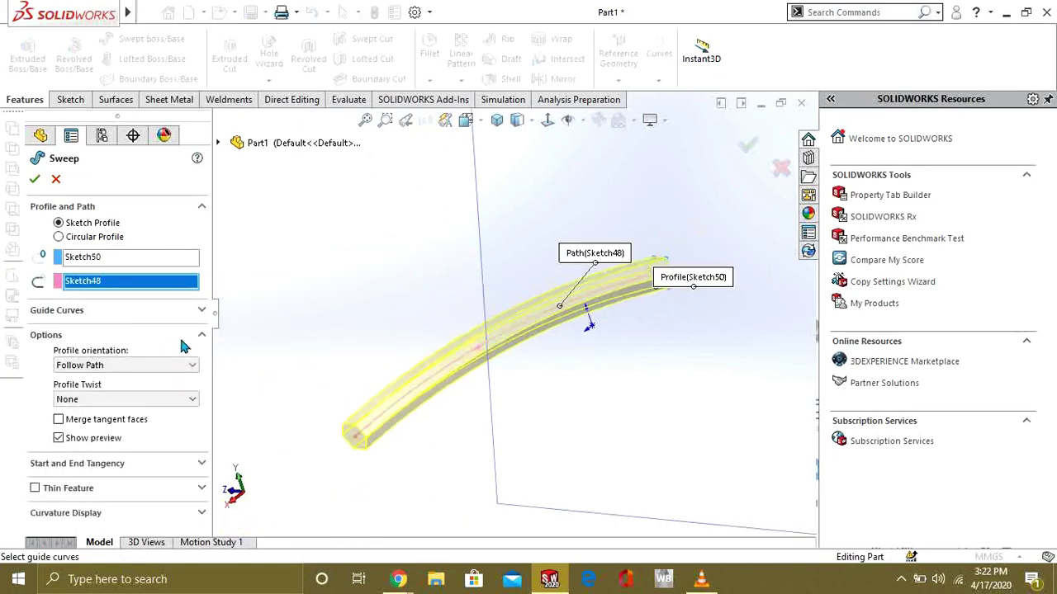
{"action": "left_click", "coordinate": [148, 402]}
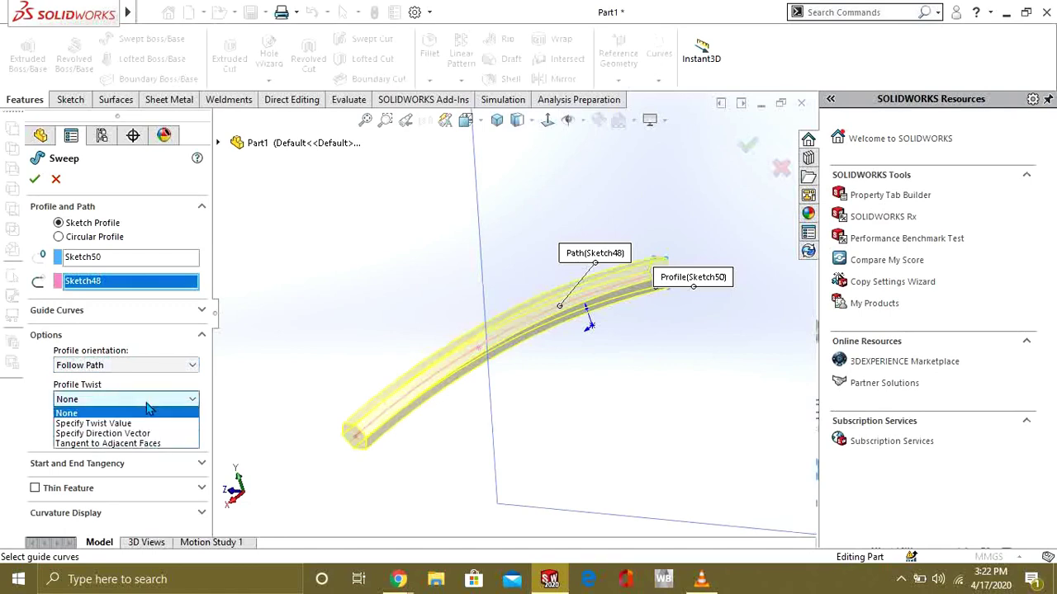
{"action": "left_click", "coordinate": [130, 424]}
{"action": "left_click", "coordinate": [151, 413]}
{"action": "left_click", "coordinate": [124, 442]}
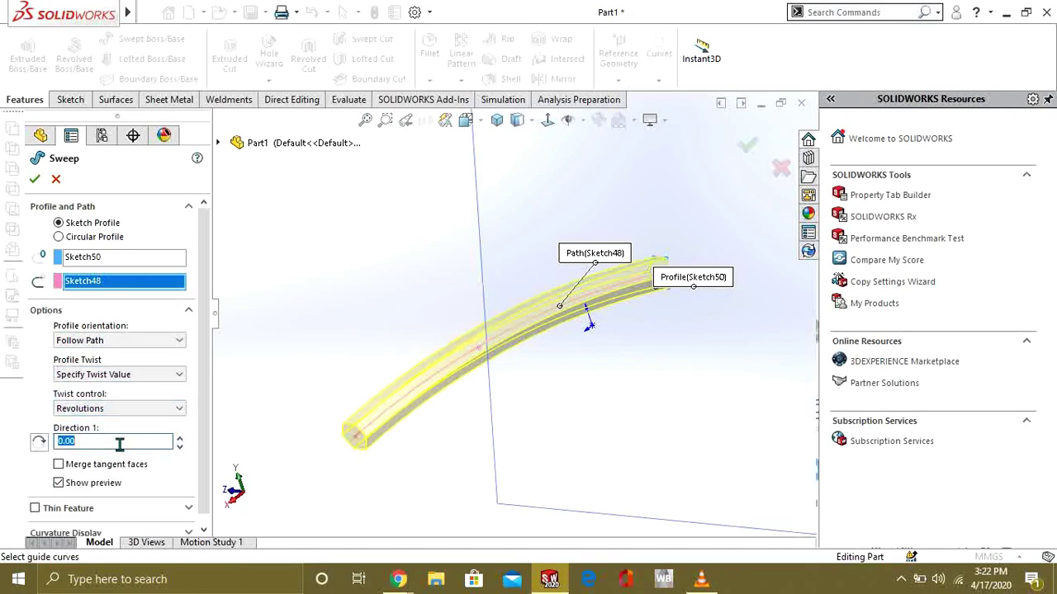
{"action": "key", "text": "Return"}
{"action": "scroll", "coordinate": [453, 396], "scroll_direction": "down", "scroll_amount": 3}
{"action": "middle_click_drag", "start_coordinate": [454, 396], "coordinate": [576, 321]}
{"action": "scroll", "coordinate": [576, 321], "scroll_direction": "down", "scroll_amount": 2}
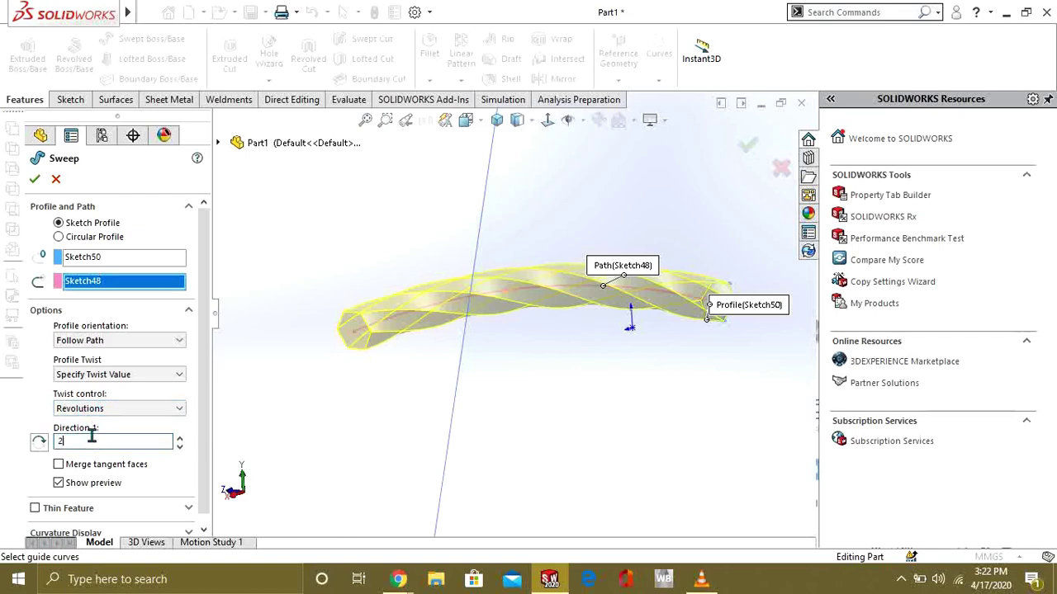
Set the Direction 1 twist to 2 revolutions, create the hexagonal sweep and inspect its twisted shape.
{"action": "key", "text": "Return"}
{"action": "middle_click_drag", "start_coordinate": [478, 370], "coordinate": [463, 319]}
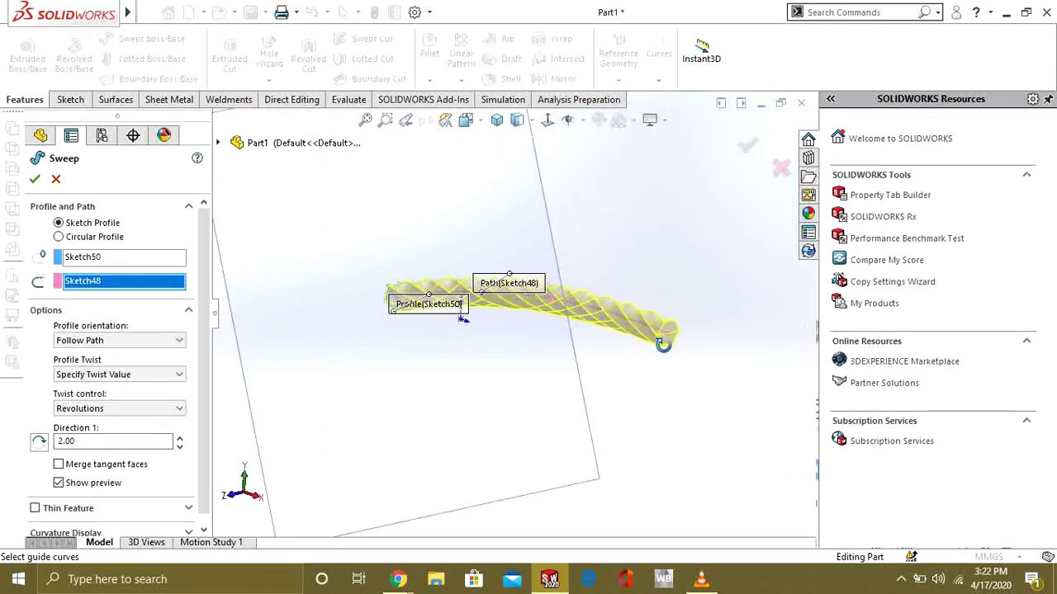
{"action": "left_click", "coordinate": [35, 181]}
{"action": "scroll", "coordinate": [693, 335], "scroll_direction": "down", "scroll_amount": 3}
{"action": "middle_click_drag", "start_coordinate": [694, 329], "coordinate": [613, 314]}
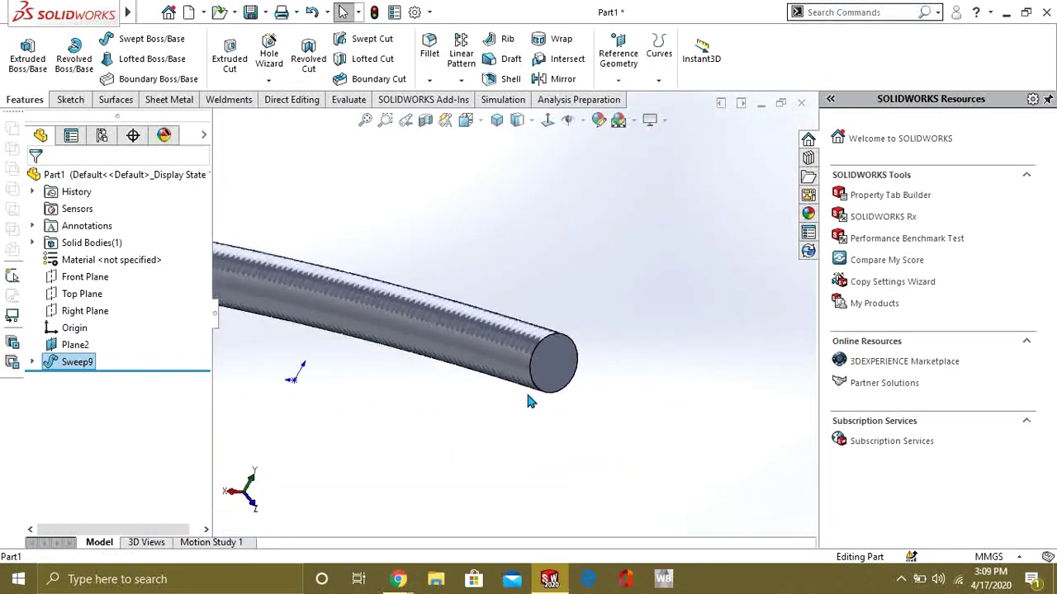
Delete the circular swept feature Sweep9 without its absorbed sketches.
{"action": "scroll", "coordinate": [530, 401], "scroll_direction": "up", "scroll_amount": 5}
{"action": "scroll", "coordinate": [316, 300], "scroll_direction": "down", "scroll_amount": 2}
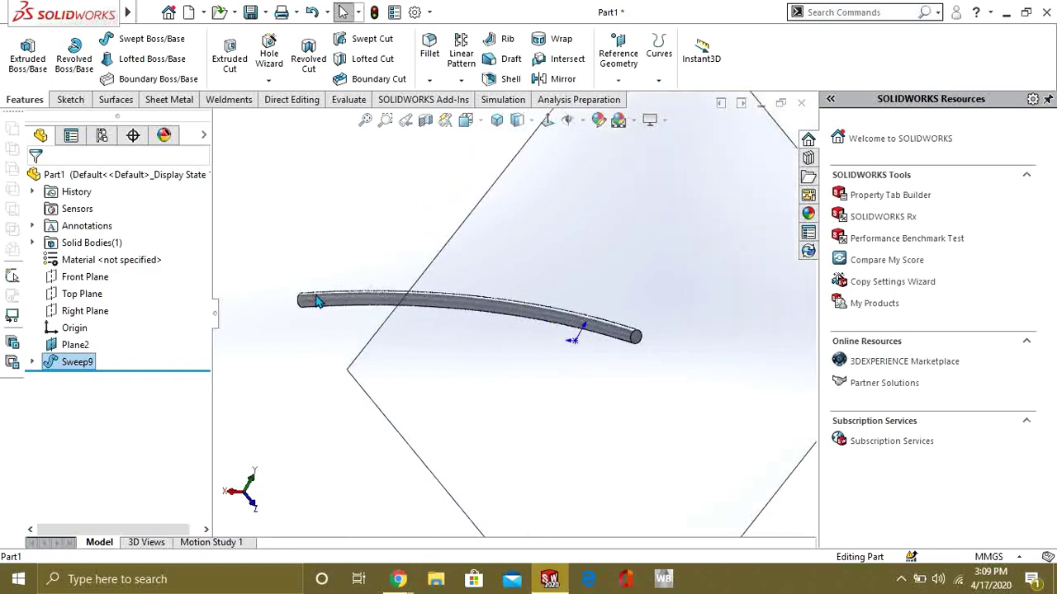
{"action": "scroll", "coordinate": [330, 304], "scroll_direction": "down", "scroll_amount": 1}
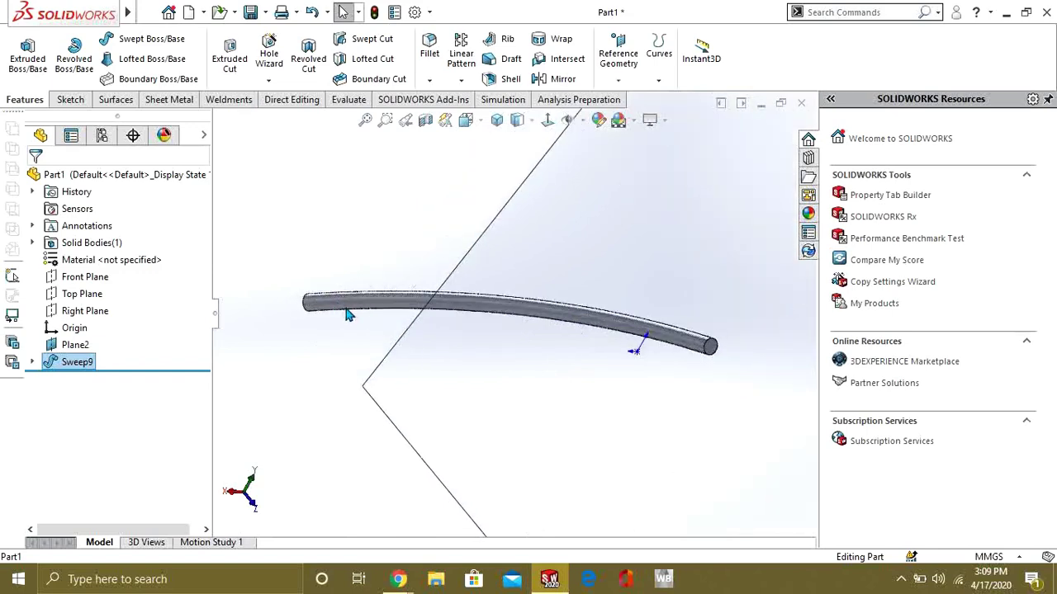
{"action": "right_click", "coordinate": [60, 367]}
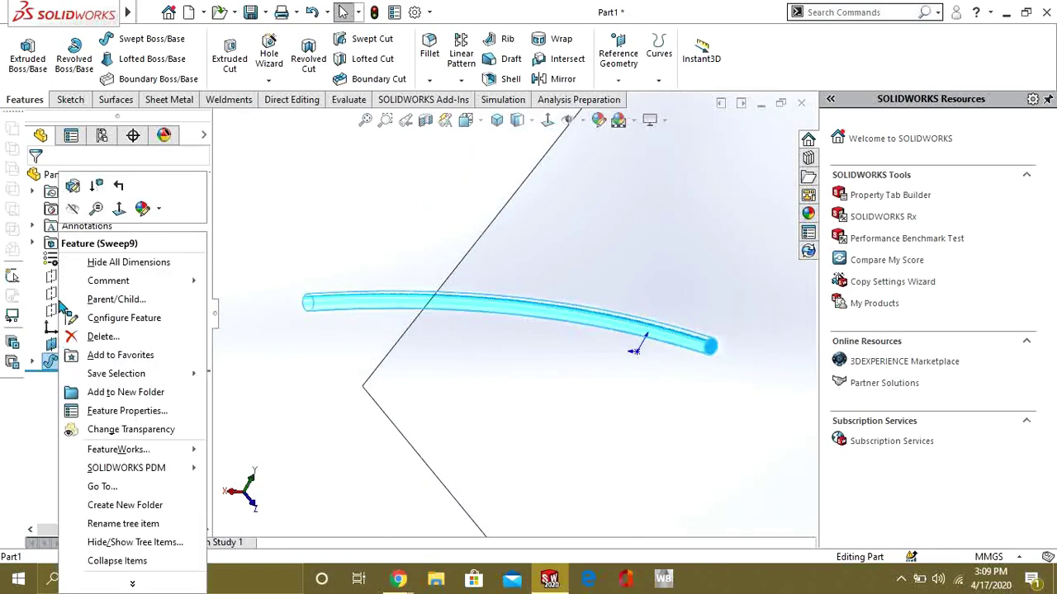
{"action": "left_click", "coordinate": [103, 337]}
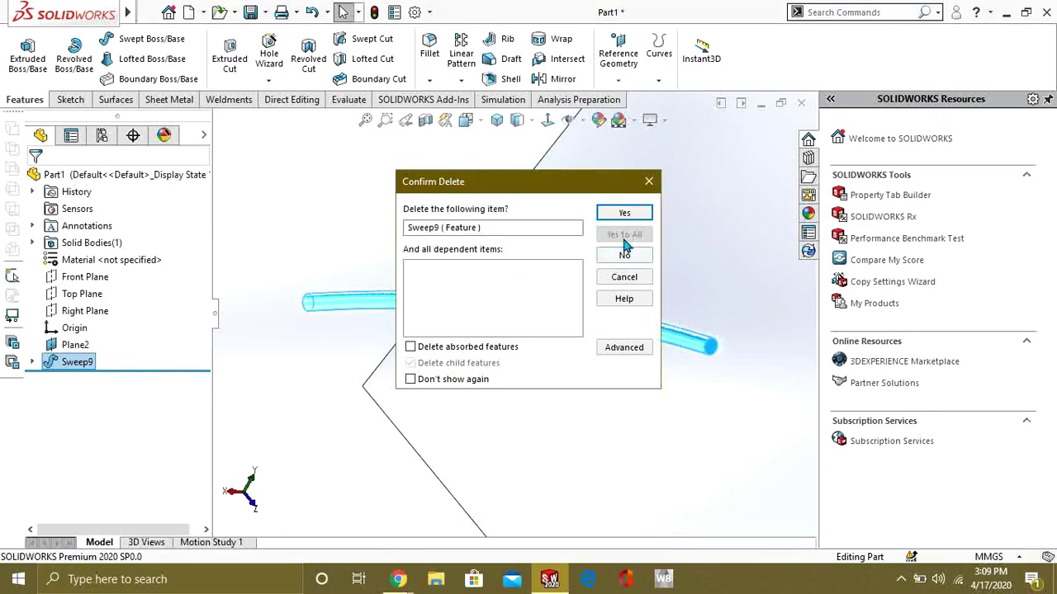
{"action": "left_click", "coordinate": [624, 214]}
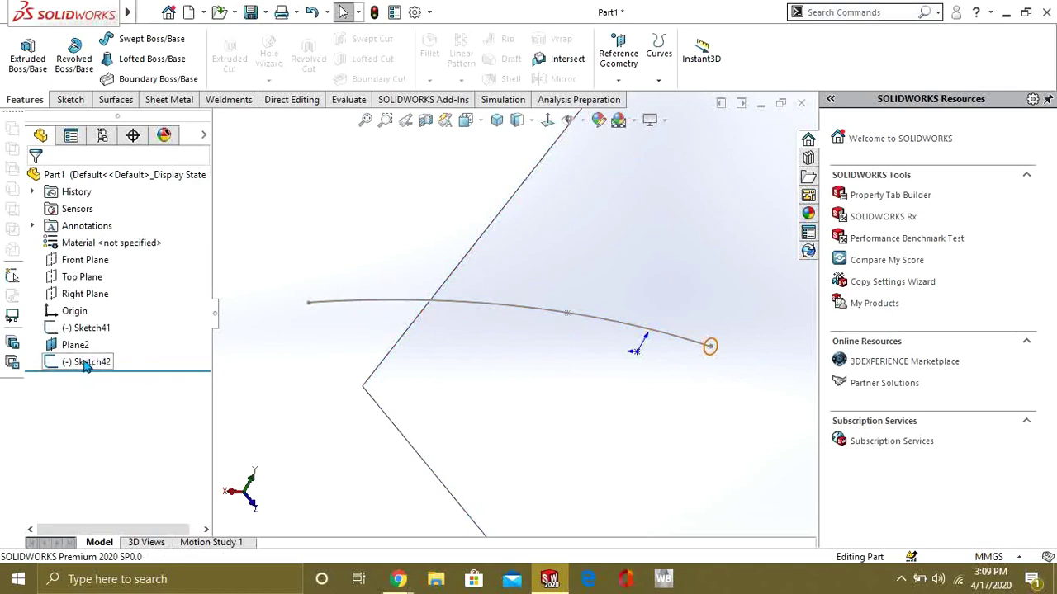
Delete the spline sketch and Plane2 together with the dependent circle sketch.
{"action": "left_click", "coordinate": [87, 365]}
{"action": "left_click", "coordinate": [73, 345], "text": "ctrl"}
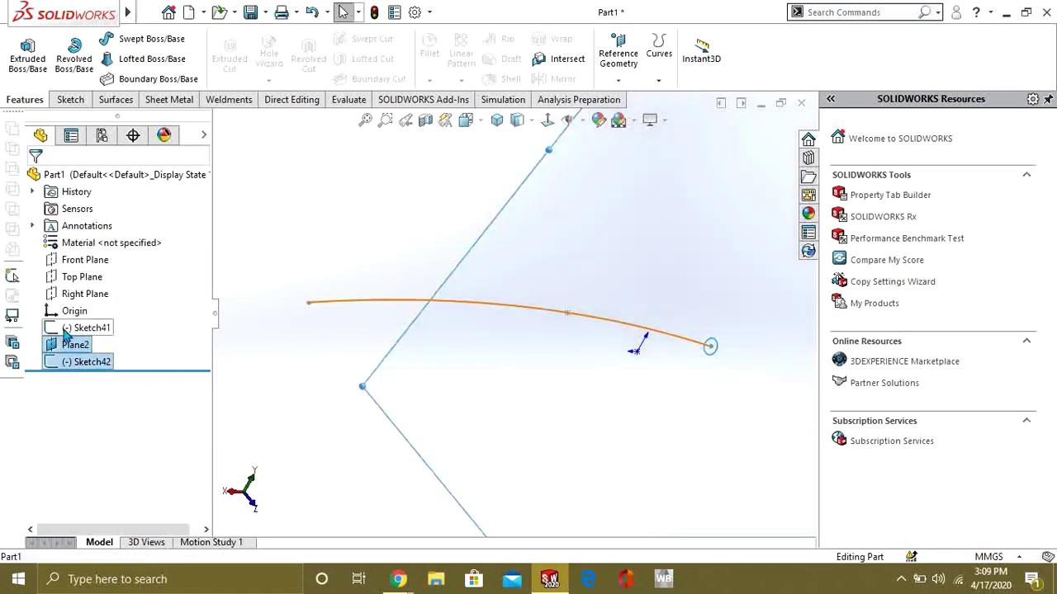
{"action": "left_click", "coordinate": [68, 329], "text": "ctrl"}
{"action": "right_click", "coordinate": [84, 333]}
{"action": "left_click", "coordinate": [108, 353]}
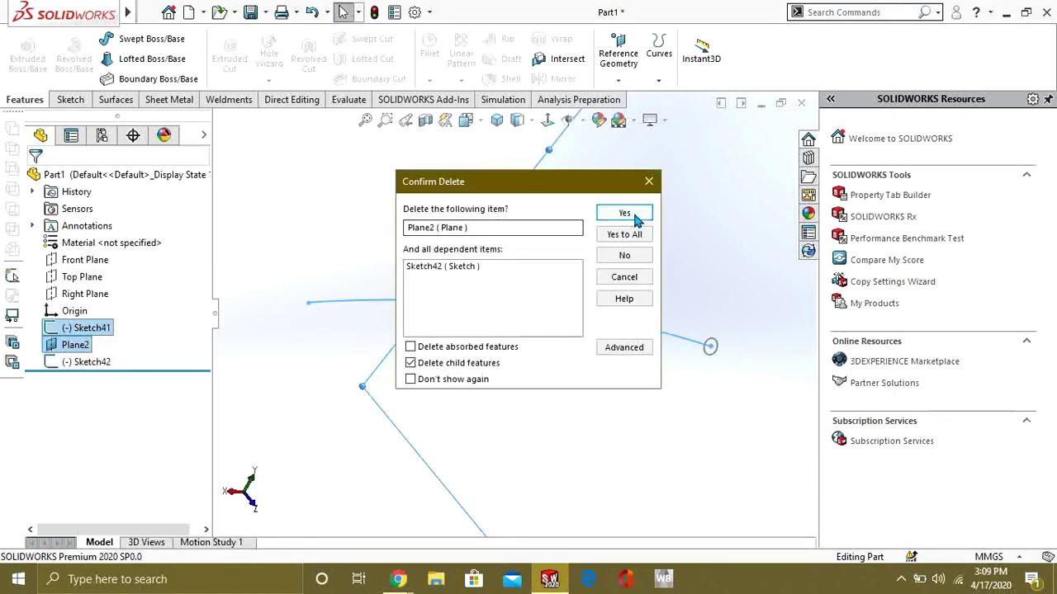
{"action": "left_click", "coordinate": [632, 216]}
{"action": "left_click", "coordinate": [633, 215]}
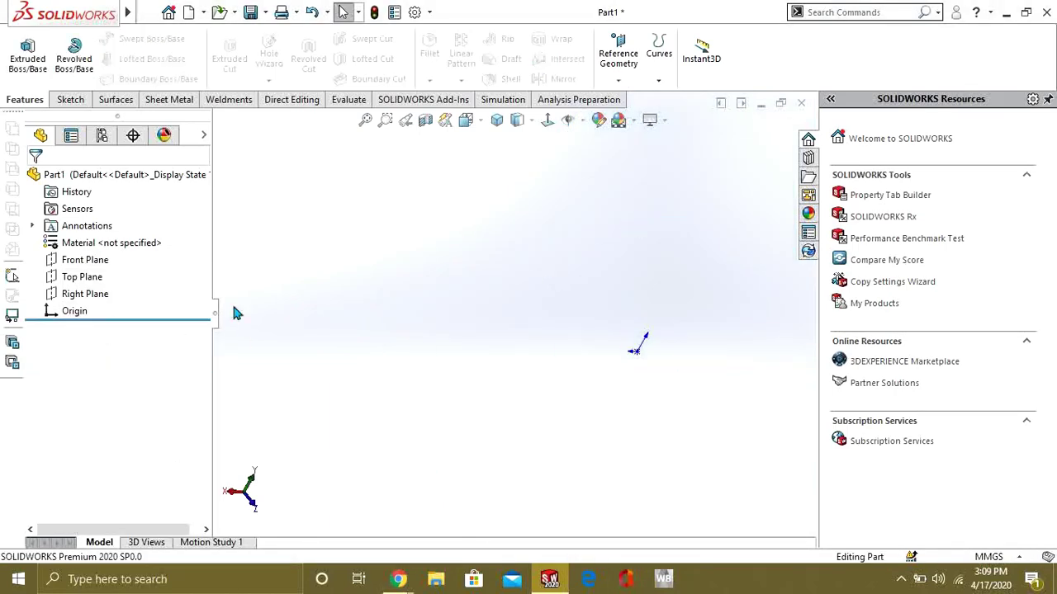
Sketch a wide center rectangle on the Front Plane, centred on the origin.
{"action": "left_click", "coordinate": [85, 260]}
{"action": "left_click", "coordinate": [71, 99]}
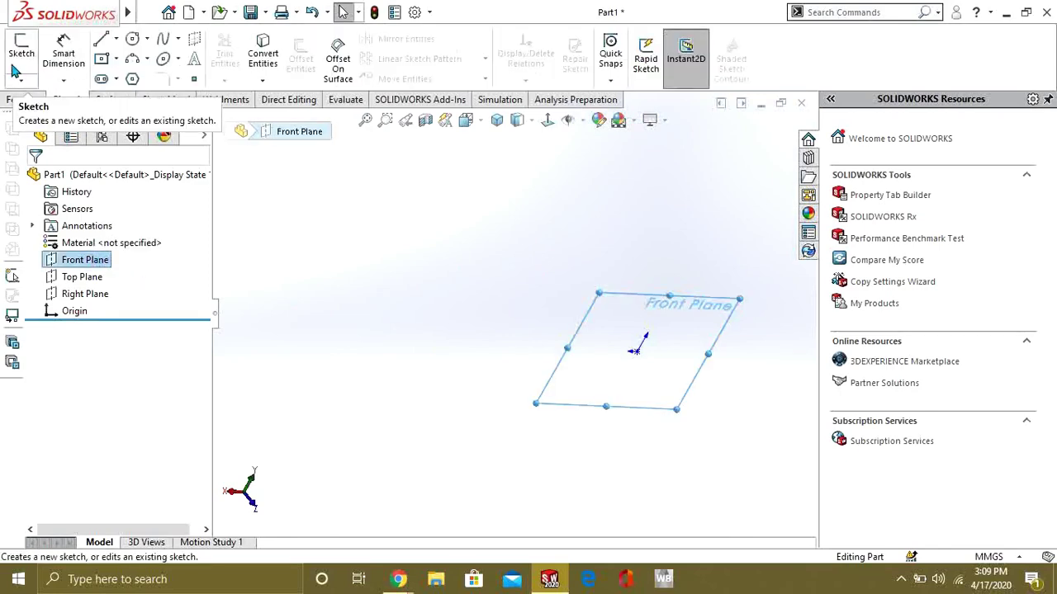
{"action": "left_click", "coordinate": [21, 53]}
{"action": "left_click", "coordinate": [497, 120]}
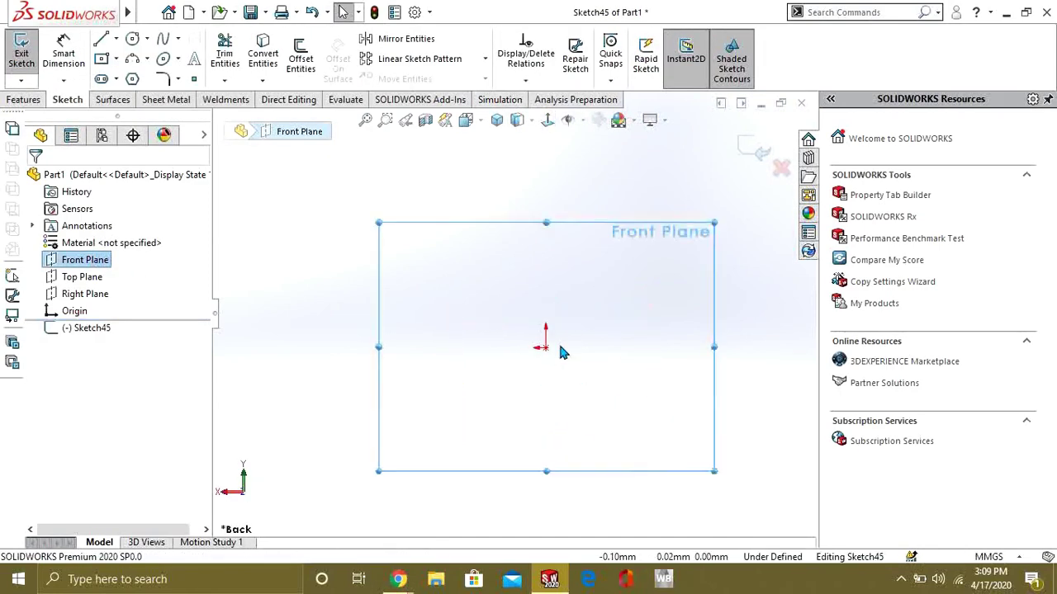
{"action": "left_click", "coordinate": [116, 58]}
{"action": "left_click", "coordinate": [137, 89]}
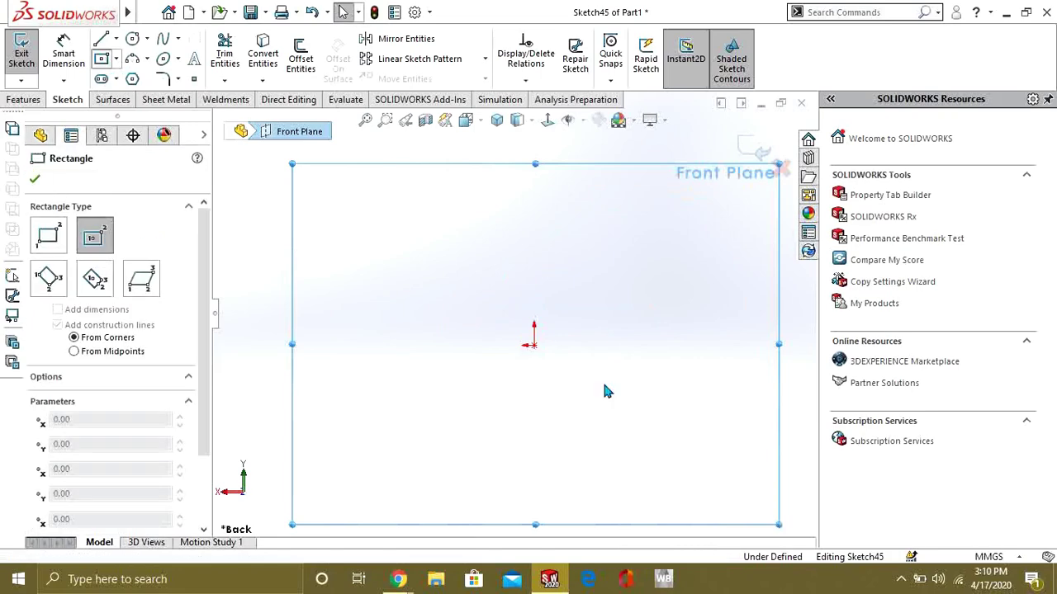
{"action": "left_click", "coordinate": [533, 345]}
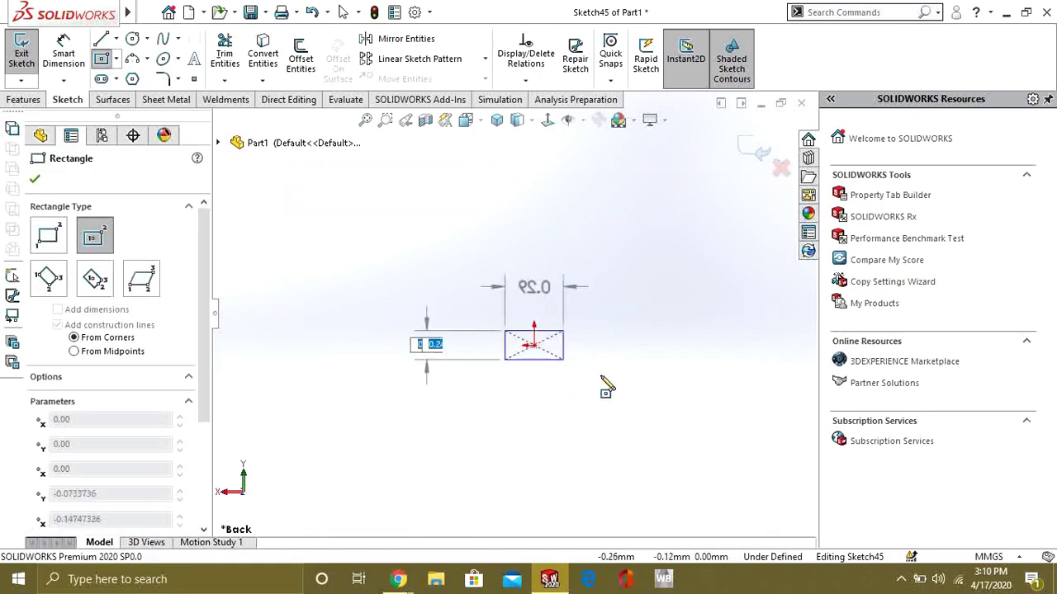
{"action": "left_click", "coordinate": [805, 406]}
{"action": "left_click", "coordinate": [21, 53]}
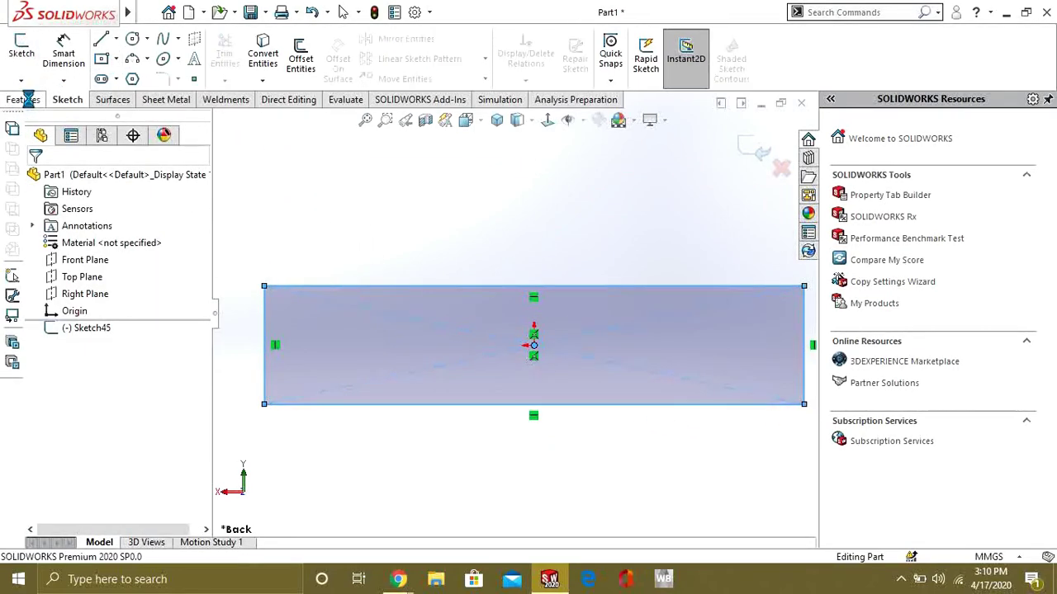
Extrude the rectangle as a Blind boss with a depth of 10 mm.
{"action": "left_click", "coordinate": [24, 100]}
{"action": "left_click", "coordinate": [27, 54]}
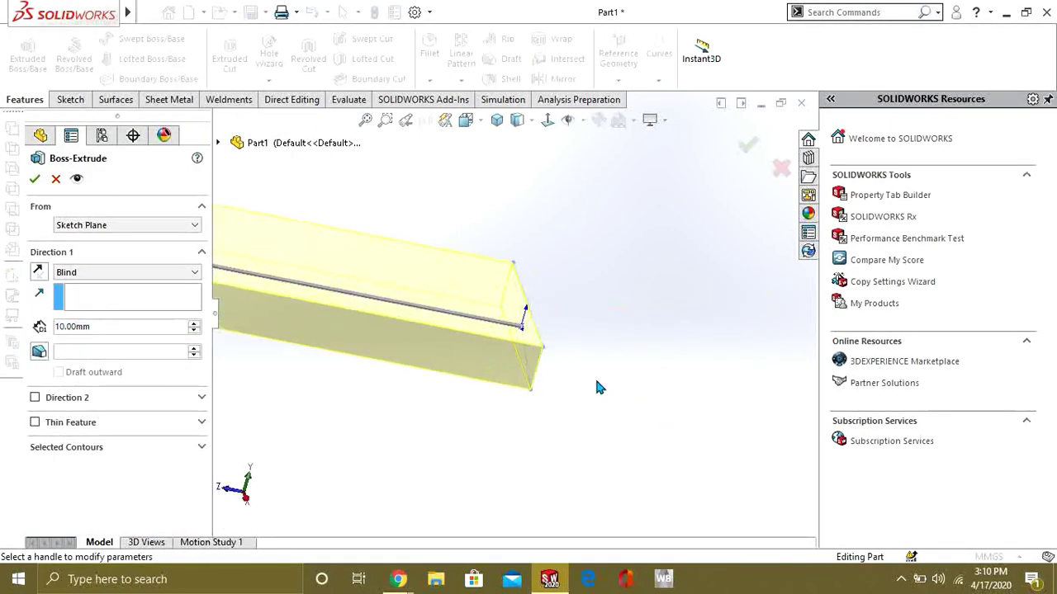
{"action": "left_click", "coordinate": [34, 181]}
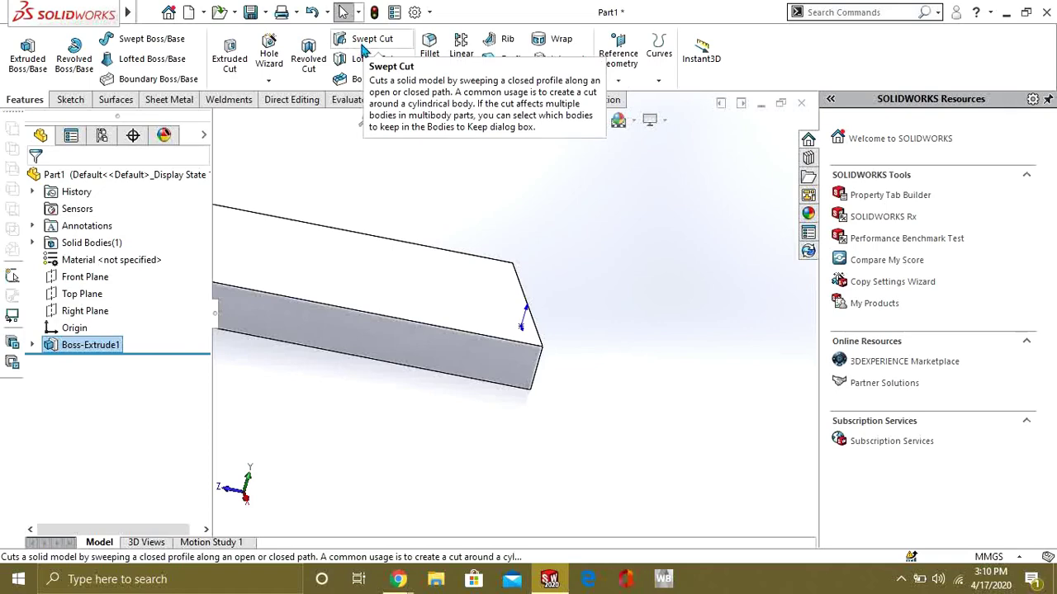
Sketch a three-point spline lengthwise on the block's large upper face, running from one short edge to the other.
{"action": "scroll", "coordinate": [519, 278], "scroll_direction": "up", "scroll_amount": 5}
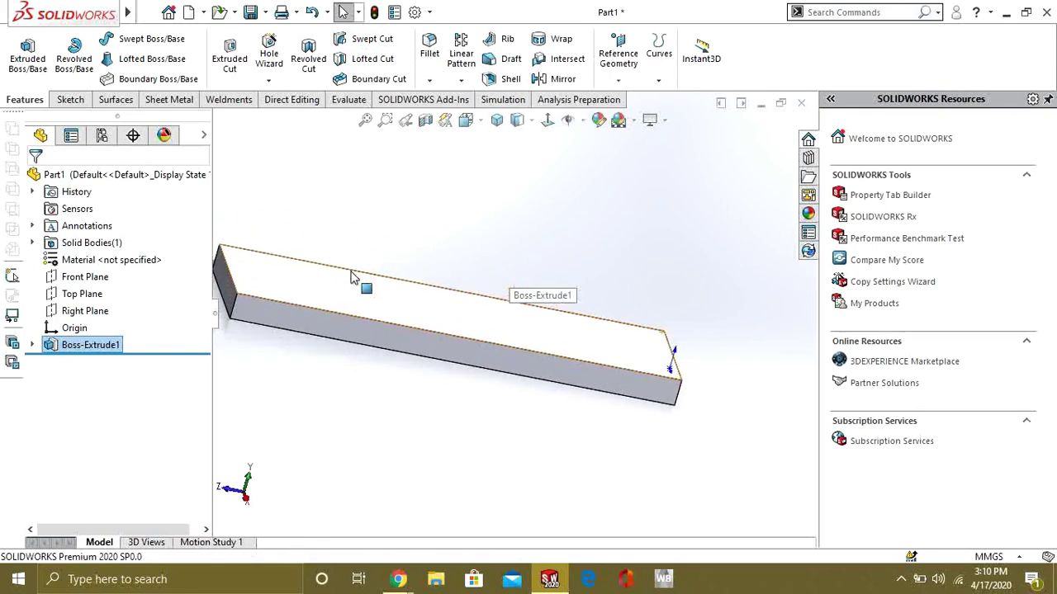
{"action": "middle_click_drag", "start_coordinate": [351, 280], "coordinate": [365, 359]}
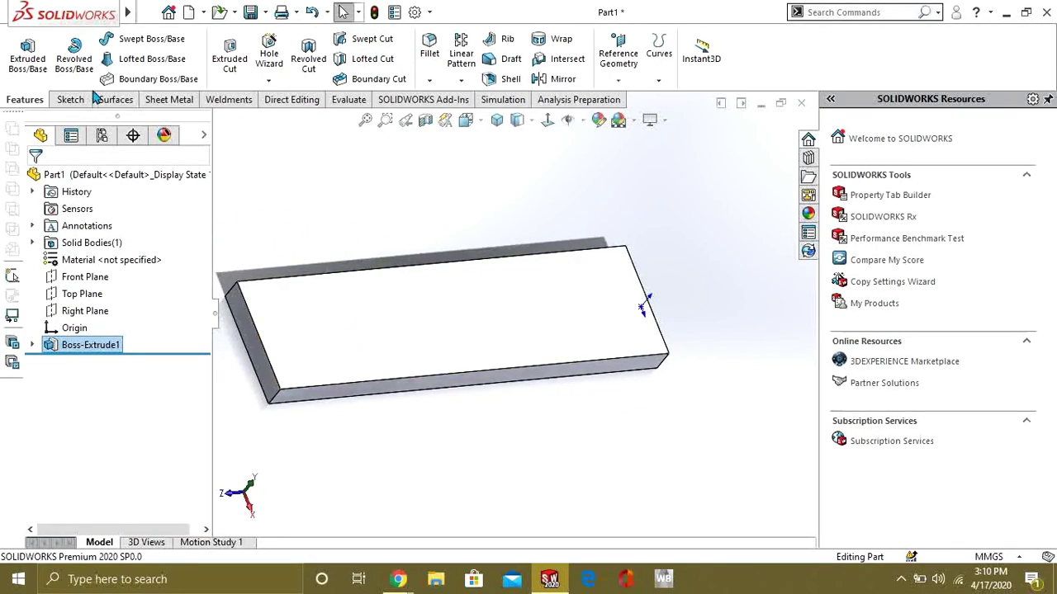
{"action": "left_click", "coordinate": [380, 320]}
{"action": "left_click", "coordinate": [70, 99]}
{"action": "left_click", "coordinate": [20, 55]}
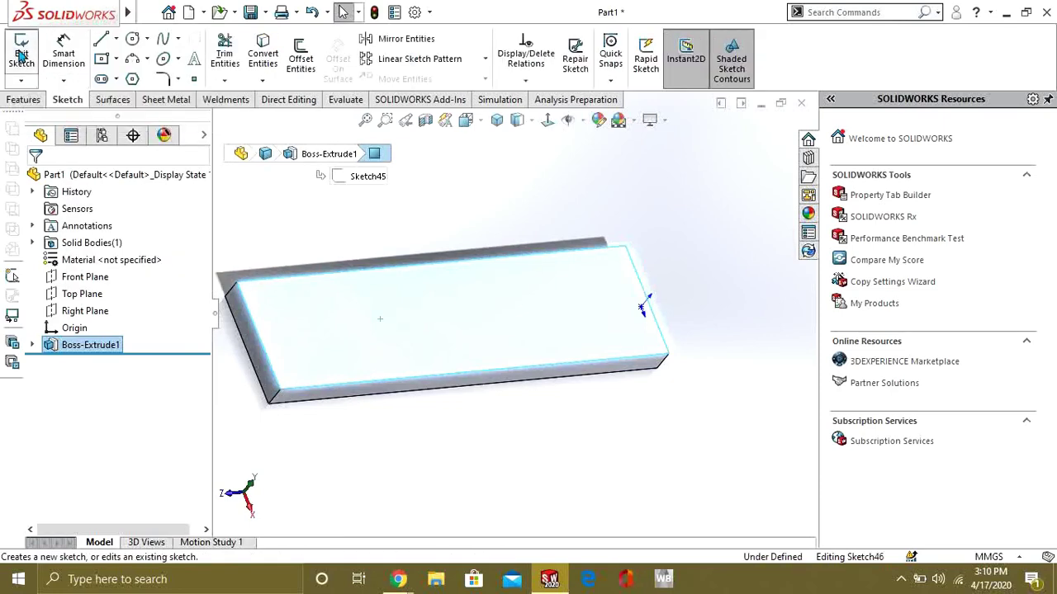
{"action": "left_click", "coordinate": [162, 43]}
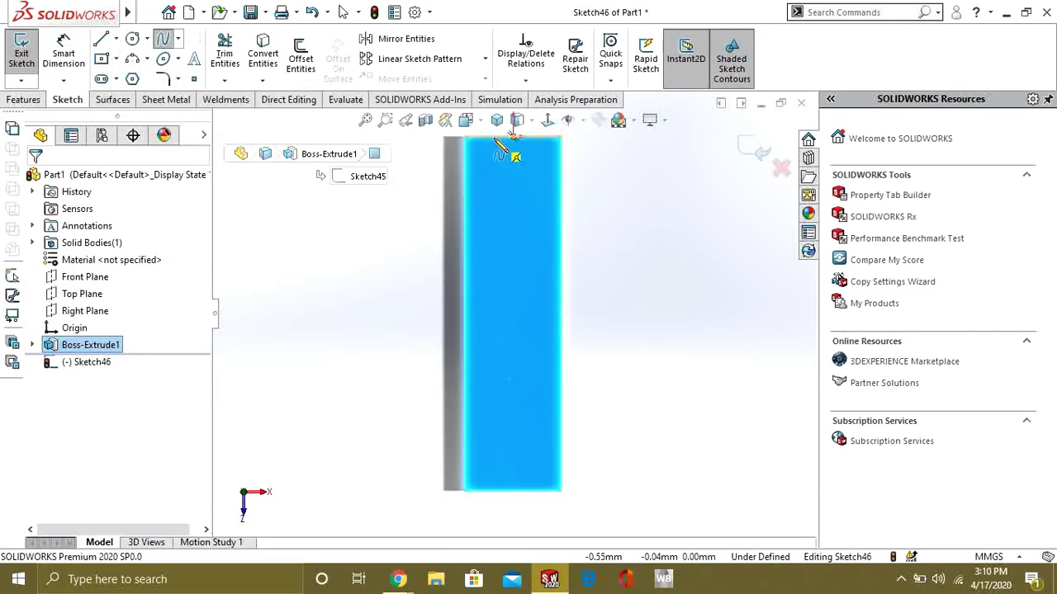
{"action": "left_click", "coordinate": [494, 137]}
{"action": "left_click", "coordinate": [524, 306]}
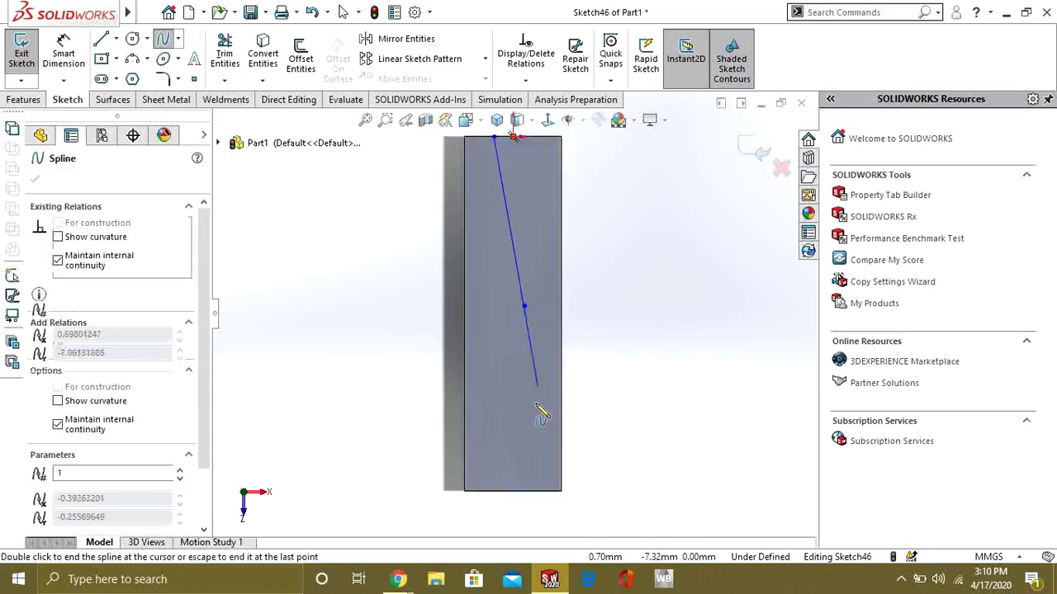
{"action": "double_click", "coordinate": [512, 490]}
{"action": "scroll", "coordinate": [599, 410], "scroll_direction": "up", "scroll_amount": 2}
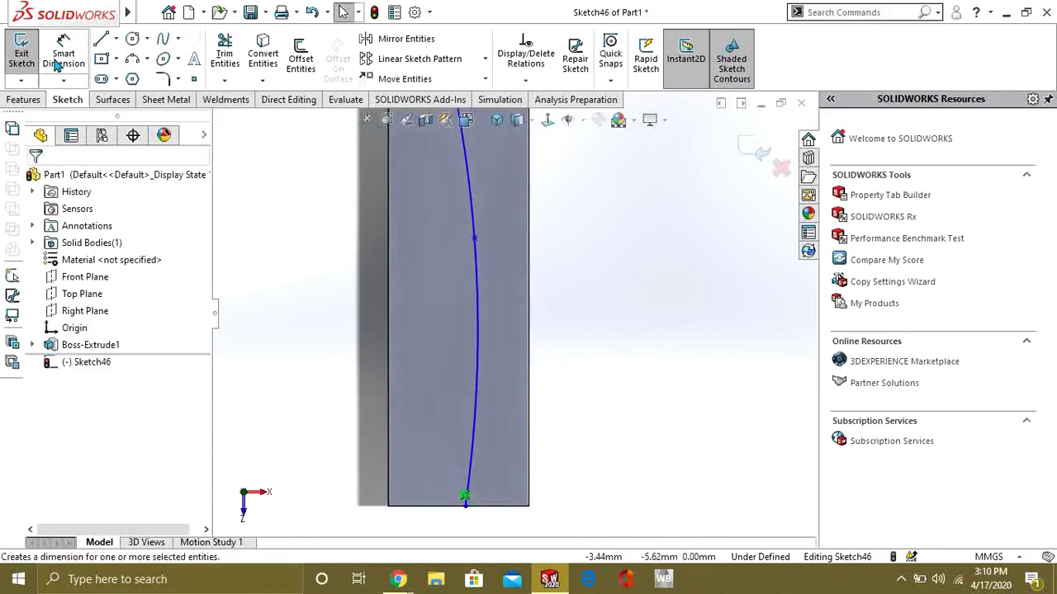
{"action": "left_click", "coordinate": [23, 58]}
Create a reference plane perpendicular to the spline and coincident with its endpoint on the block's short edge.
{"action": "left_click", "coordinate": [23, 99]}
{"action": "left_click", "coordinate": [618, 80]}
{"action": "left_click", "coordinate": [631, 98]}
{"action": "middle_click_drag", "start_coordinate": [604, 425], "coordinate": [589, 336]}
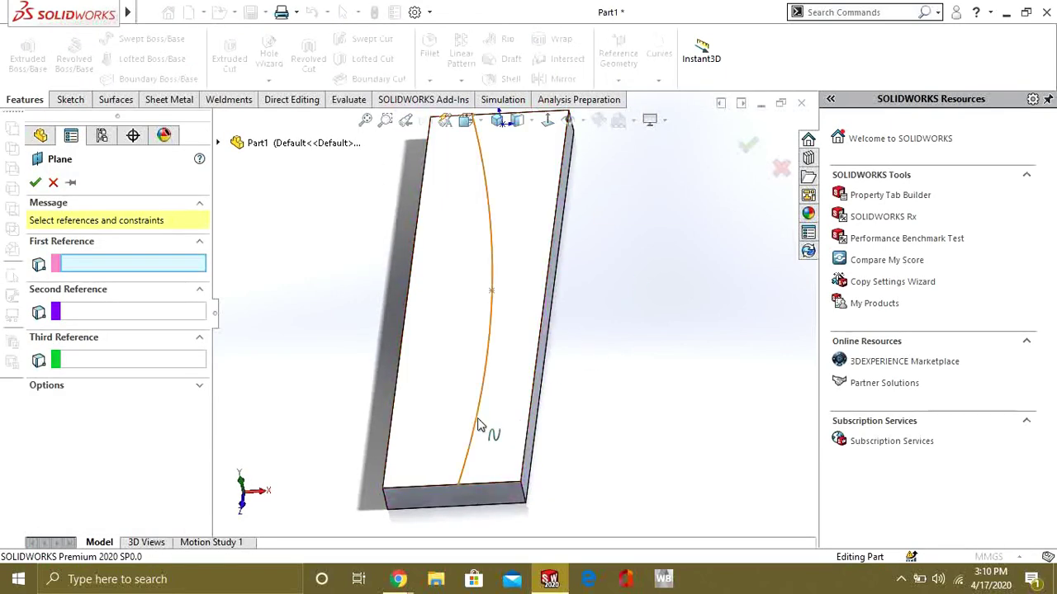
{"action": "left_click", "coordinate": [479, 425]}
{"action": "scroll", "coordinate": [474, 464], "scroll_direction": "down", "scroll_amount": 5}
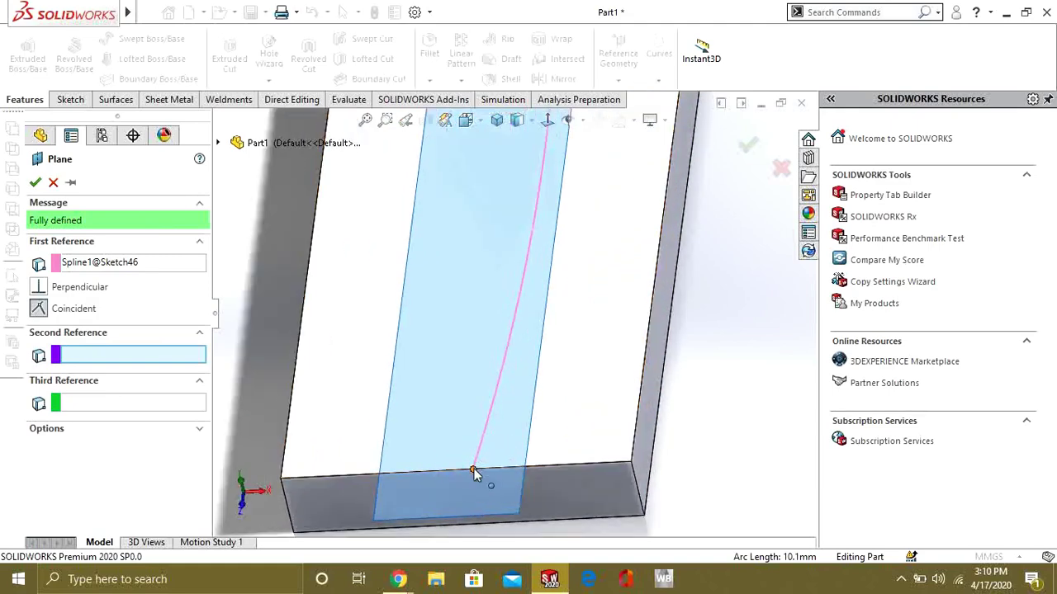
{"action": "left_click", "coordinate": [473, 469]}
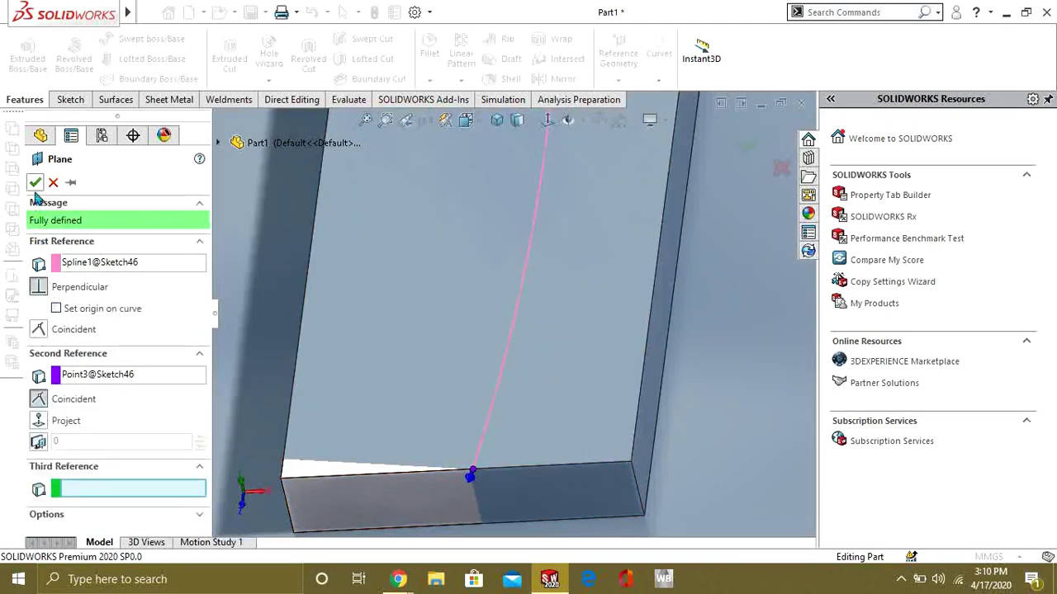
{"action": "left_click", "coordinate": [34, 182]}
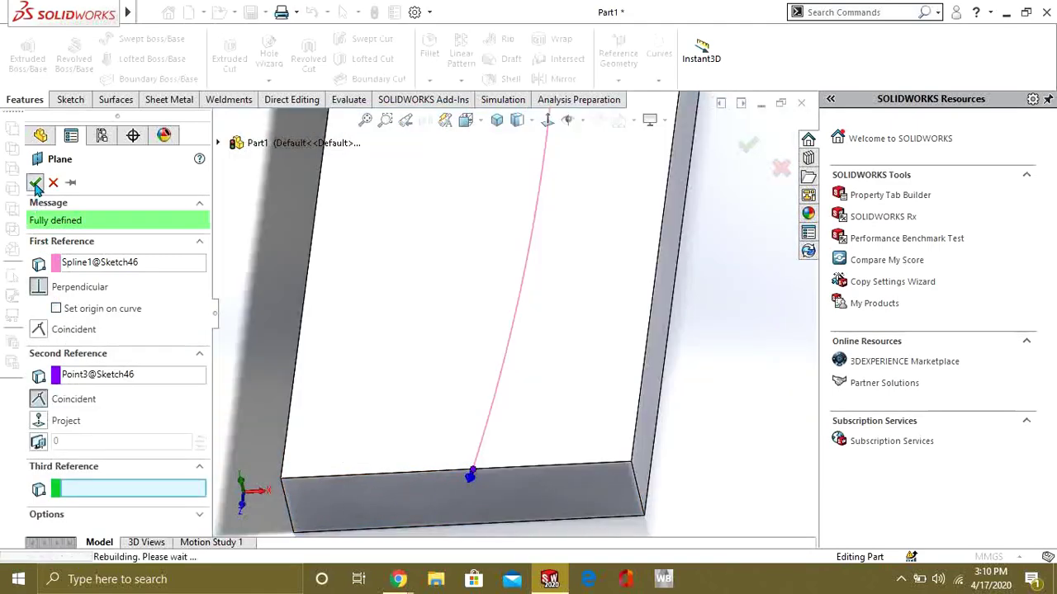
Sketch a small circle on the new plane, centred on the spline's endpoint at the block's upper edge.
{"action": "left_click", "coordinate": [71, 100]}
{"action": "left_click", "coordinate": [21, 53]}
{"action": "left_click", "coordinate": [550, 122]}
{"action": "scroll", "coordinate": [561, 344], "scroll_direction": "down", "scroll_amount": 5}
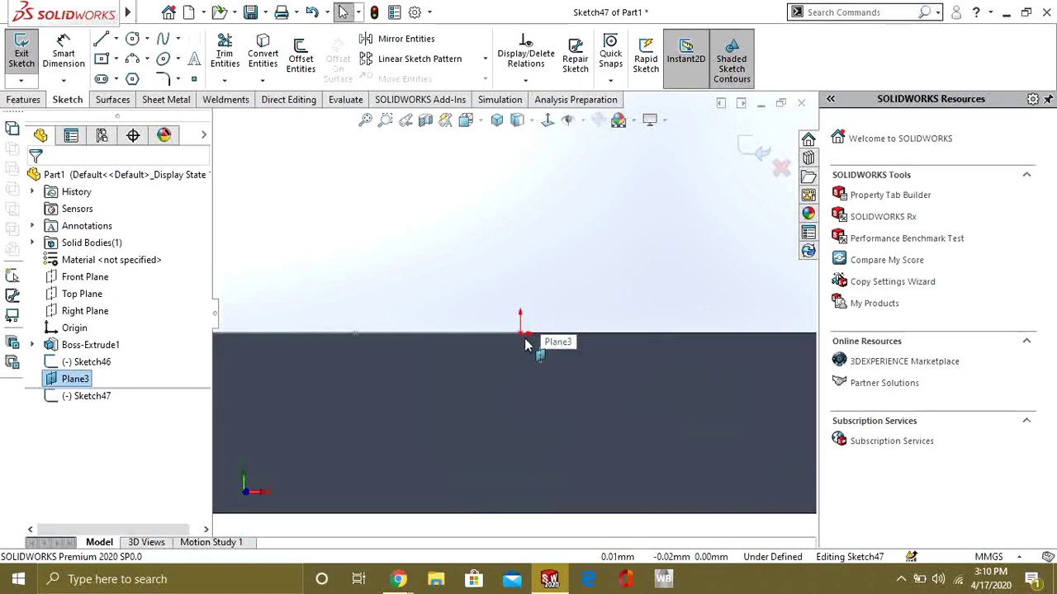
{"action": "left_click", "coordinate": [132, 39]}
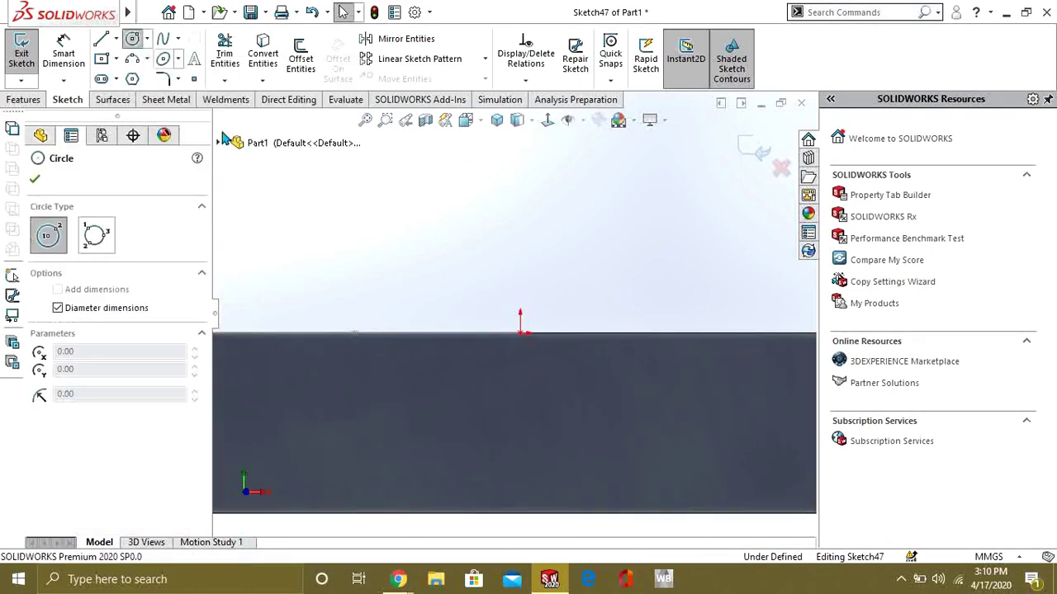
{"action": "left_click", "coordinate": [521, 333]}
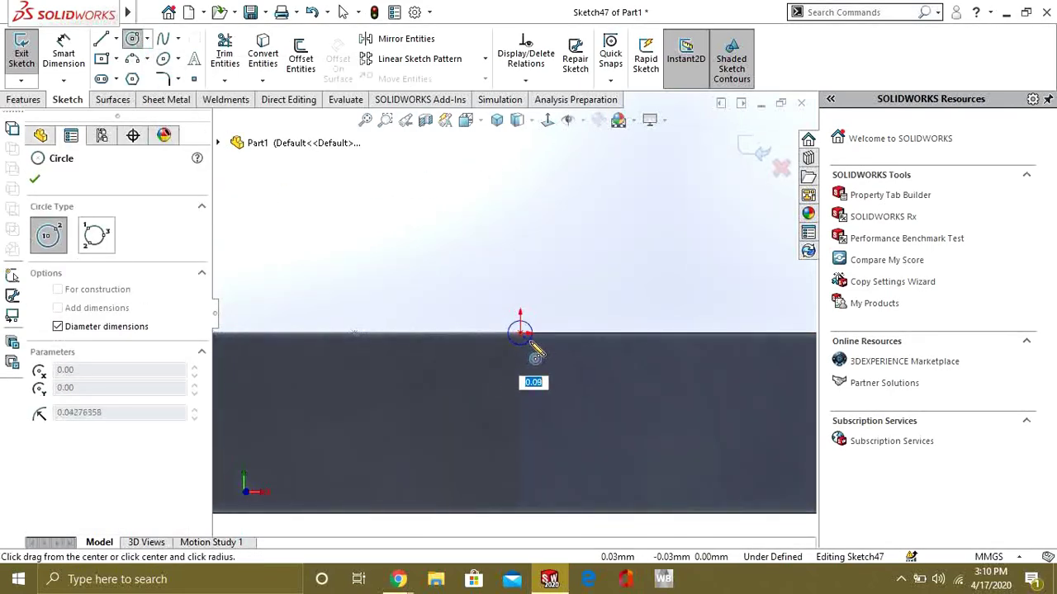
{"action": "left_click", "coordinate": [546, 339]}
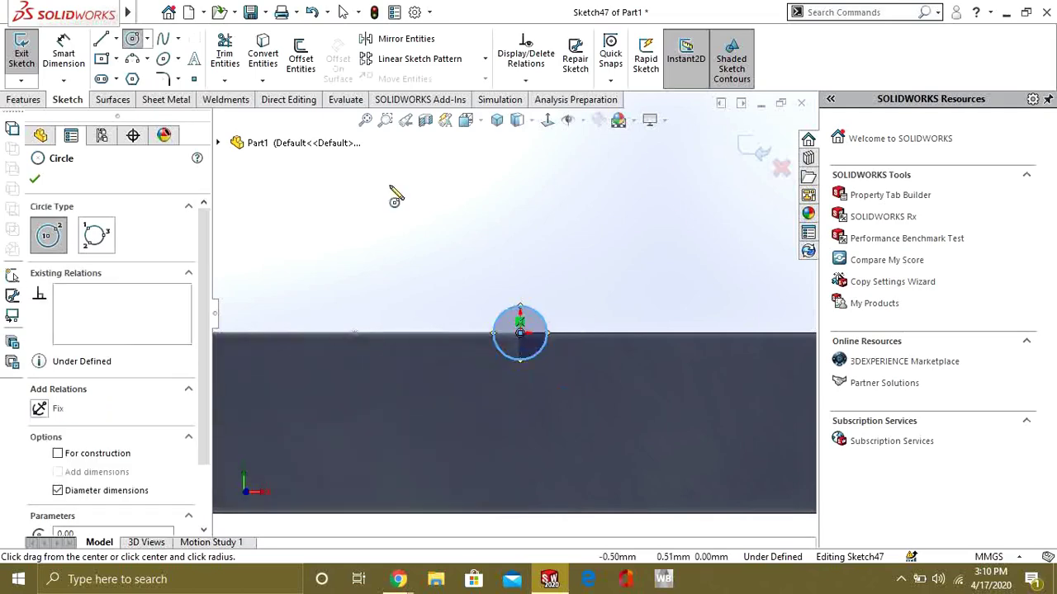
{"action": "left_click", "coordinate": [35, 179]}
{"action": "left_click", "coordinate": [21, 56]}
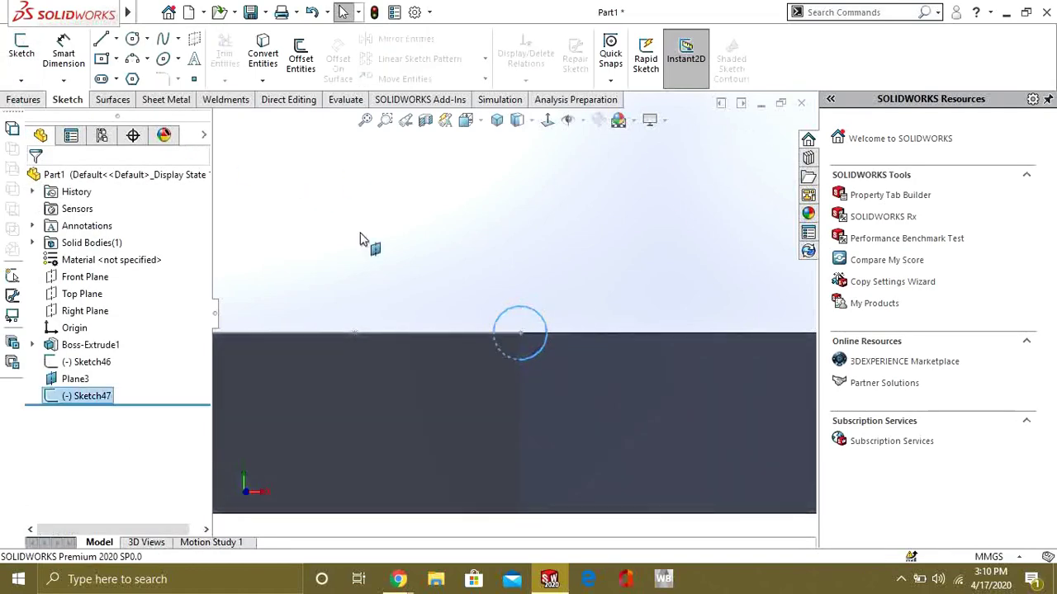
Create a Swept Cut through the block using the circle sketch as profile and the spline as path, and inspect the groove.
{"action": "left_click", "coordinate": [22, 99]}
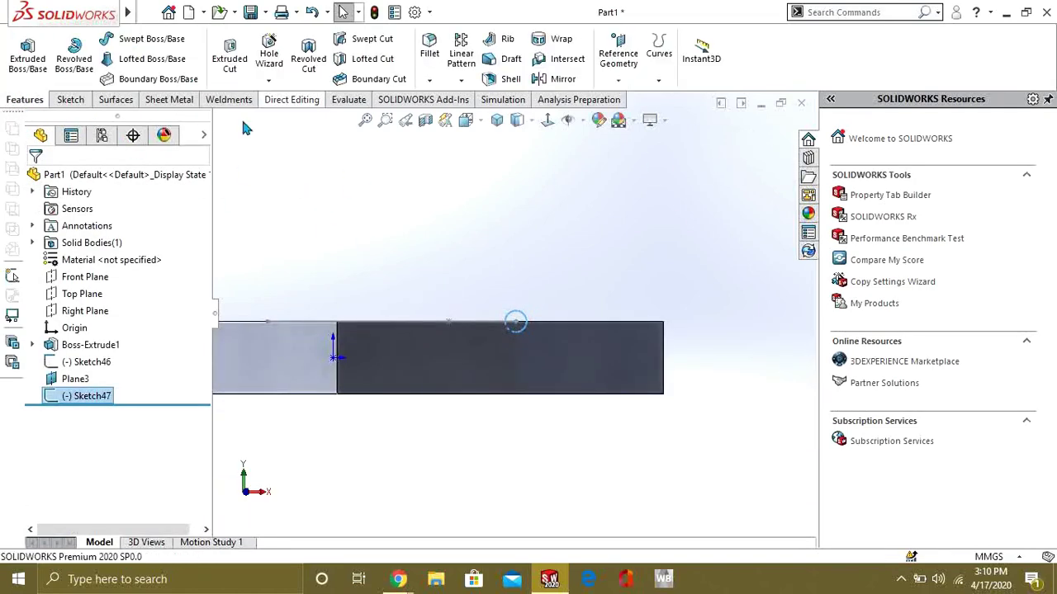
{"action": "left_click", "coordinate": [371, 39]}
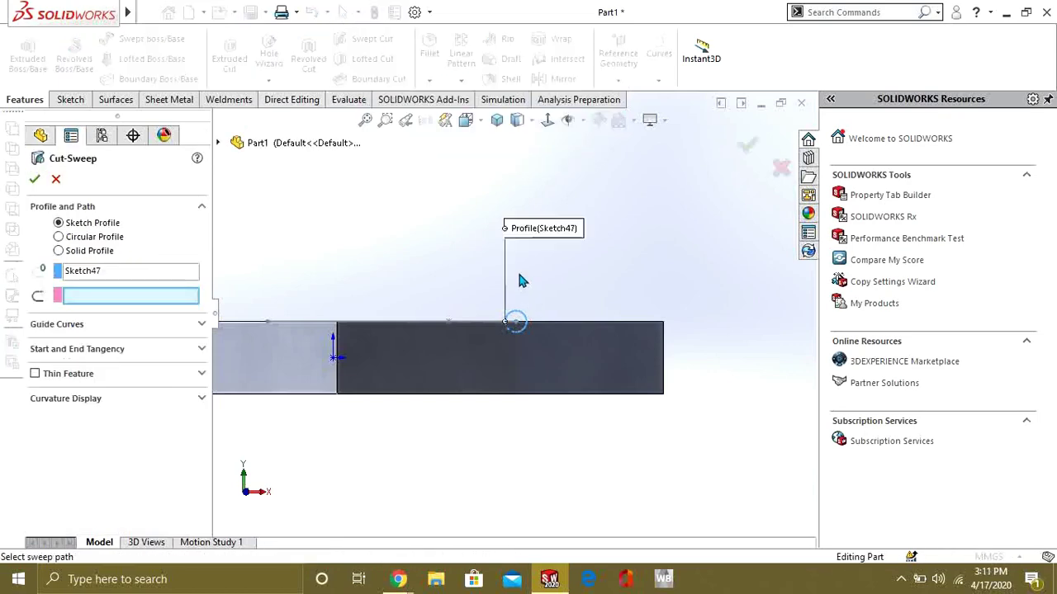
{"action": "middle_click_drag", "start_coordinate": [522, 264], "coordinate": [539, 274]}
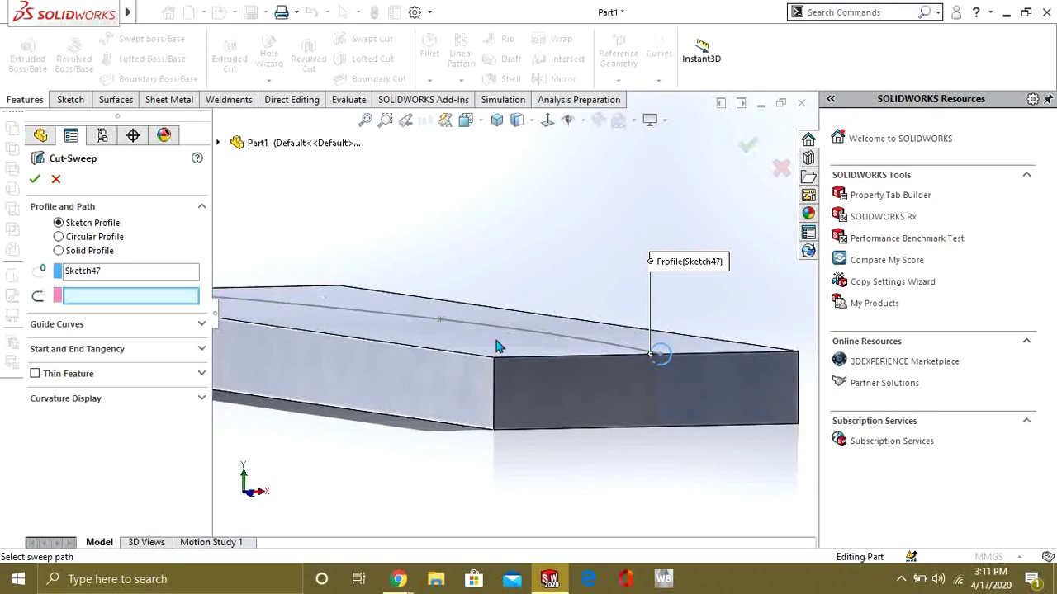
{"action": "middle_click_drag", "start_coordinate": [441, 322], "coordinate": [649, 282]}
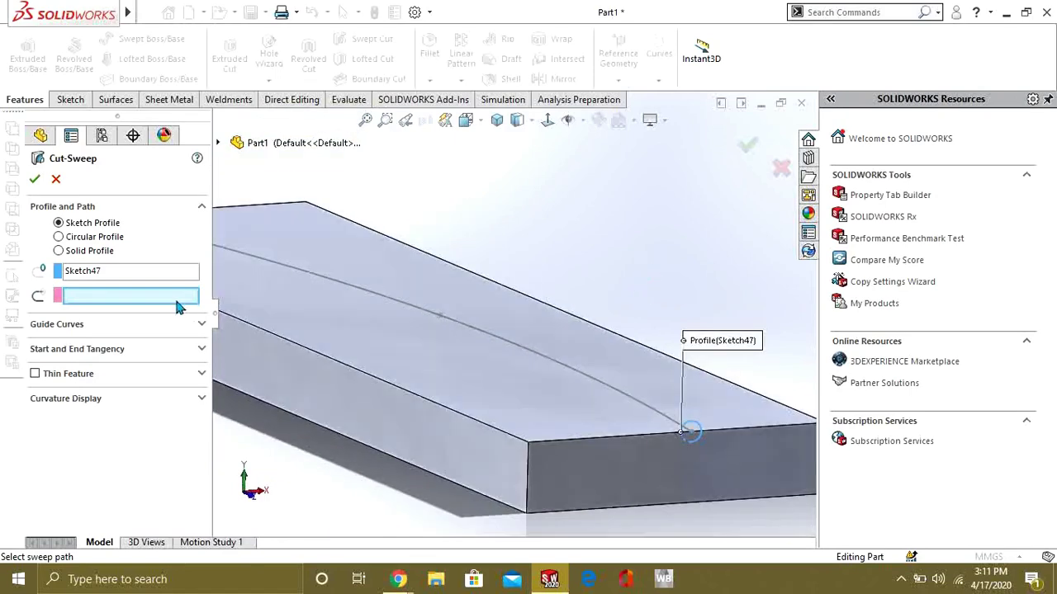
{"action": "left_click", "coordinate": [574, 375]}
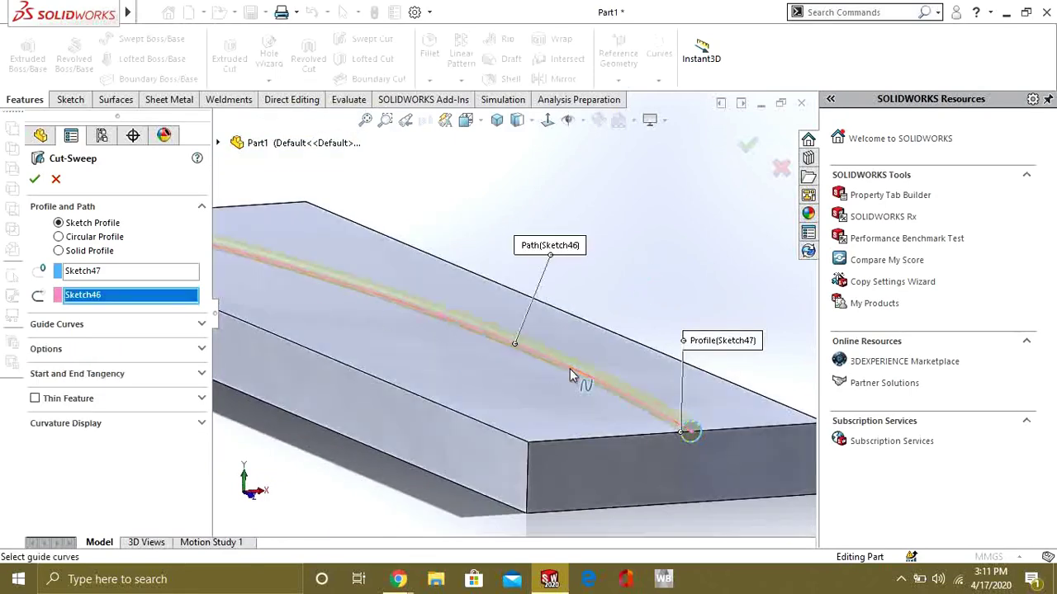
{"action": "left_click", "coordinate": [35, 181]}
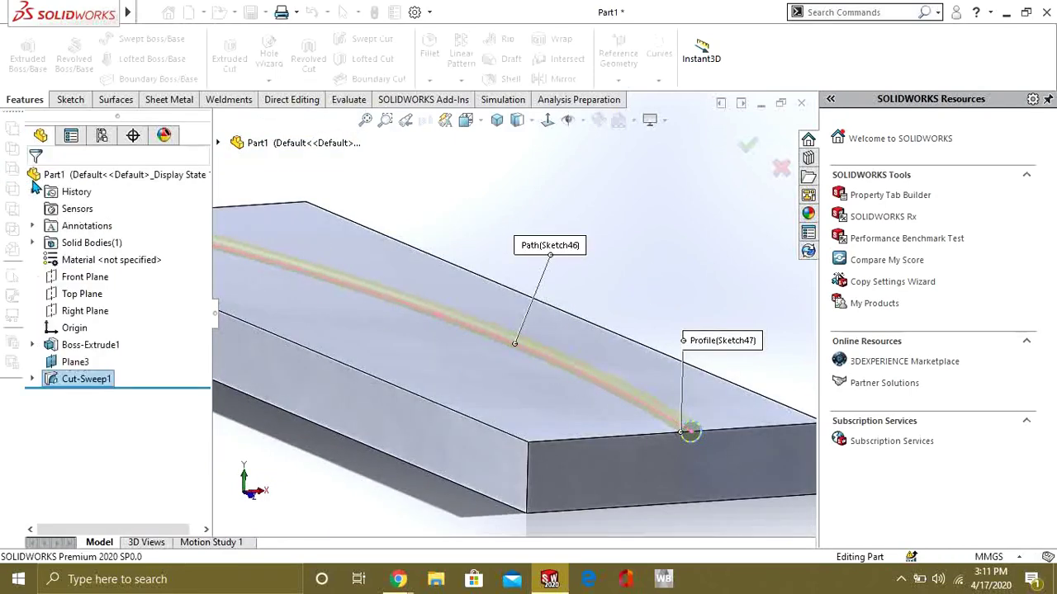
{"action": "scroll", "coordinate": [578, 355], "scroll_direction": "down", "scroll_amount": 5}
{"action": "middle_click_drag", "start_coordinate": [580, 349], "coordinate": [471, 392]}
{"action": "scroll", "coordinate": [494, 414], "scroll_direction": "up", "scroll_amount": 5}
{"action": "scroll", "coordinate": [493, 414], "scroll_direction": "down", "scroll_amount": 5}
{"action": "middle_click_drag", "start_coordinate": [490, 347], "coordinate": [475, 294]}
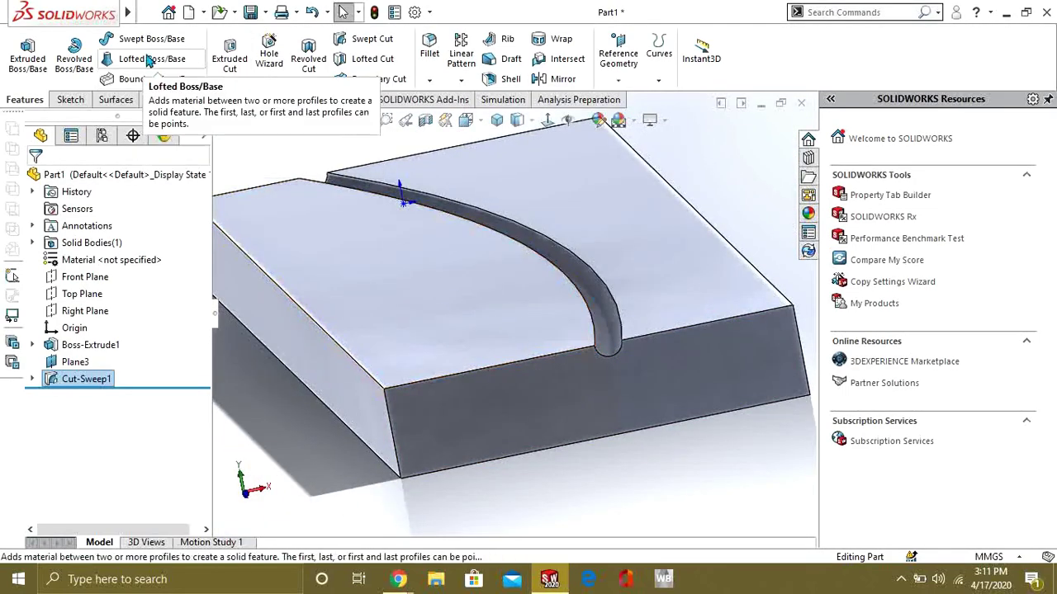